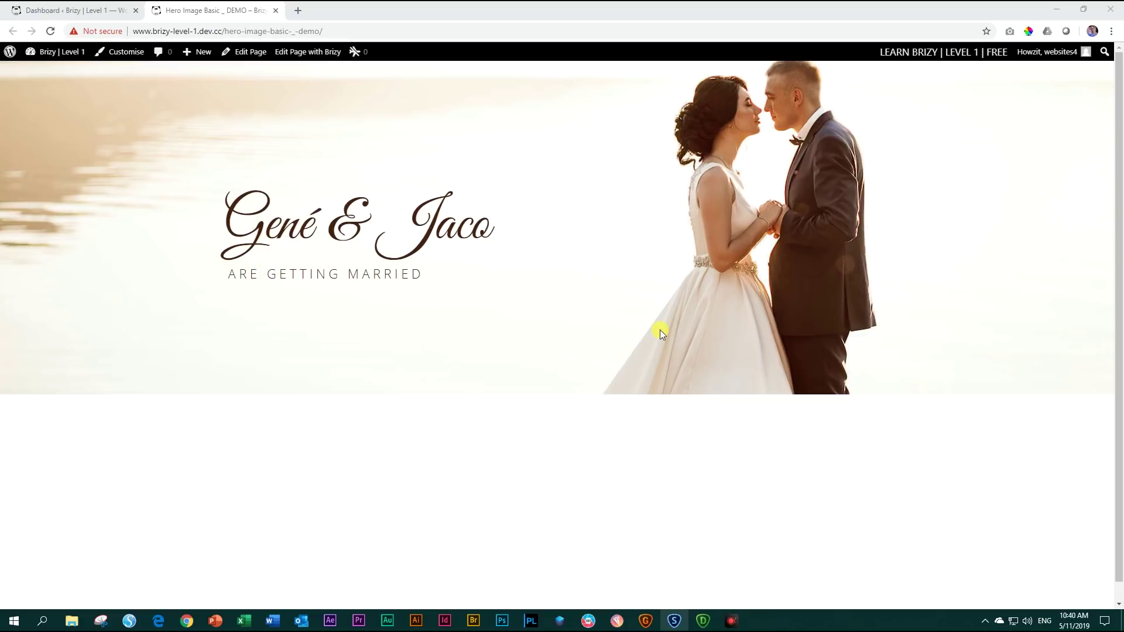
Close the demo page and publish a new page titled "Level 1 - 01 Hero Image"
left_click(275, 11)
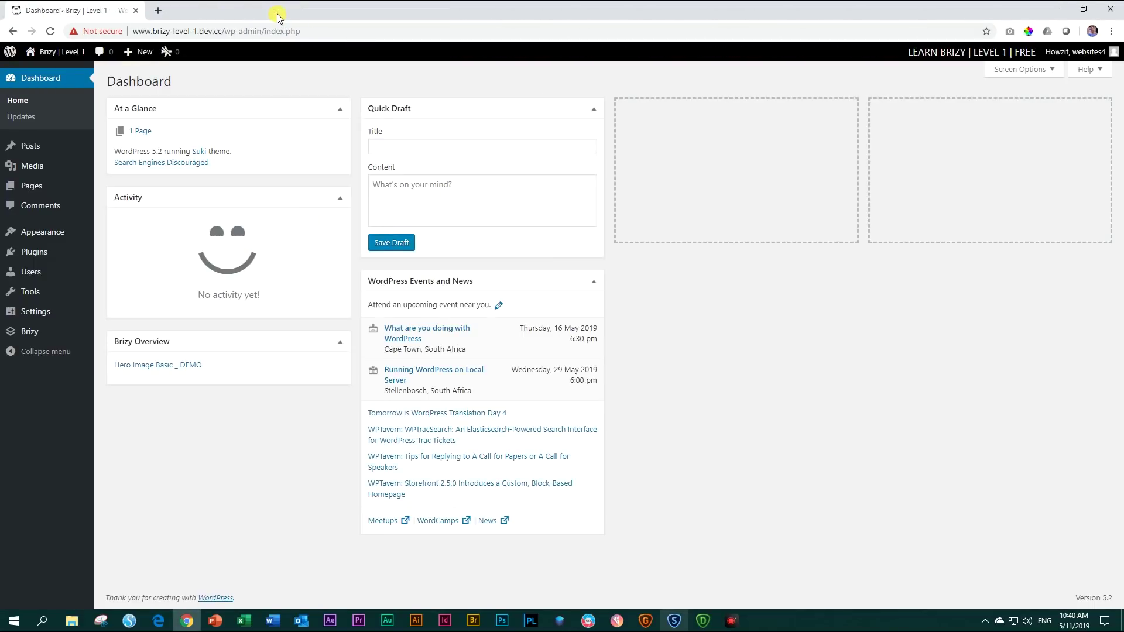
mouse_move(39, 186)
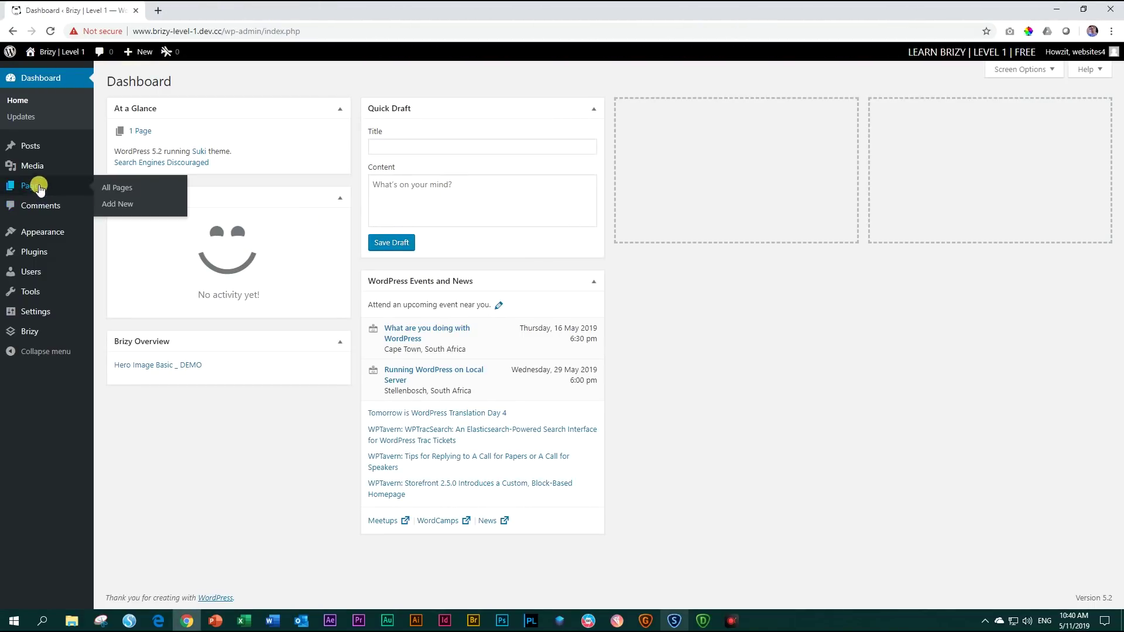
left_click(119, 204)
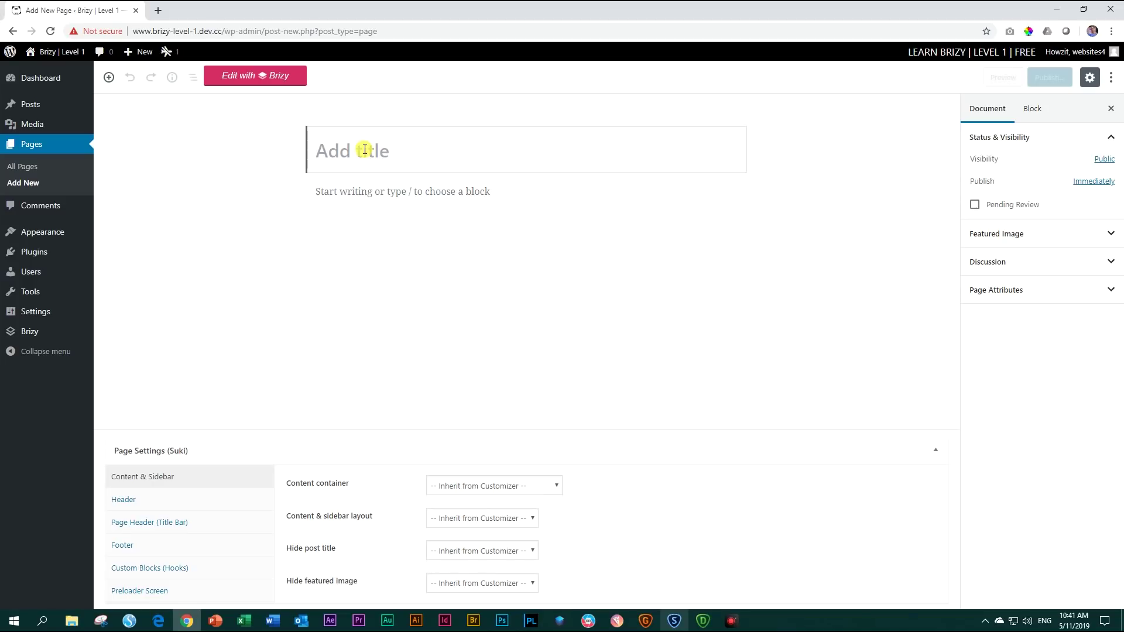
type("Level")
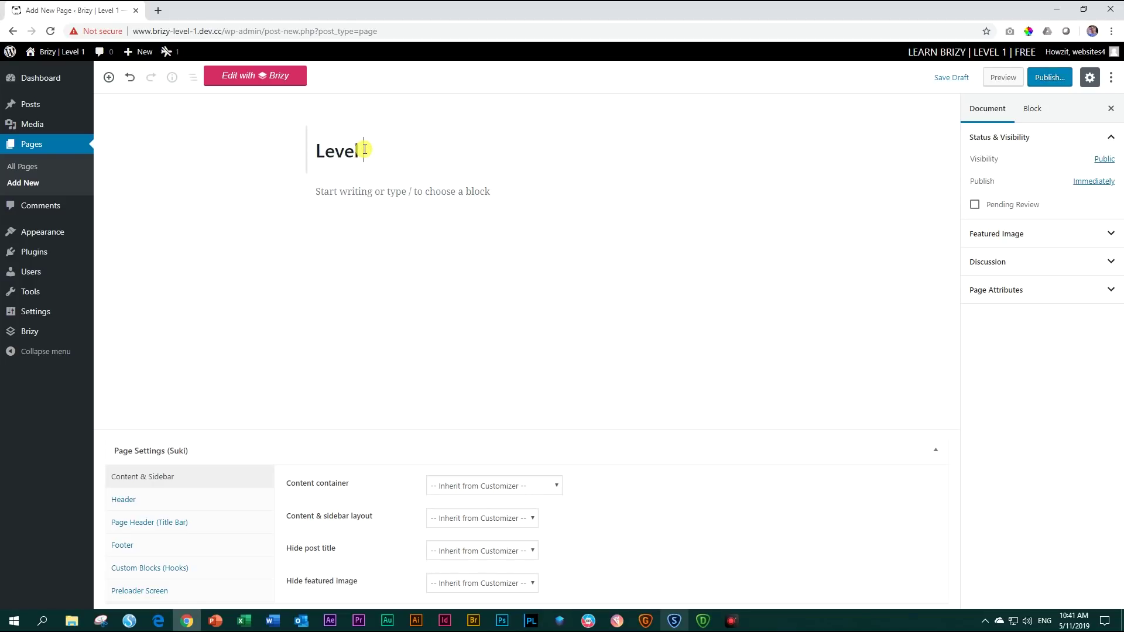
type(" 1 - 01 Hero Image")
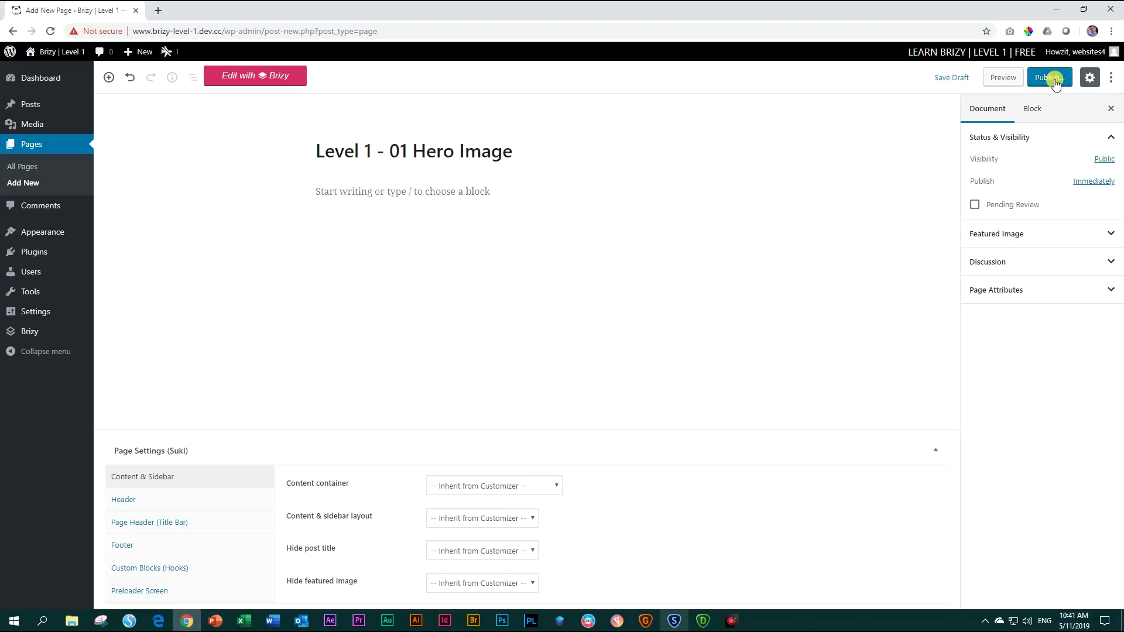
left_click(1055, 82)
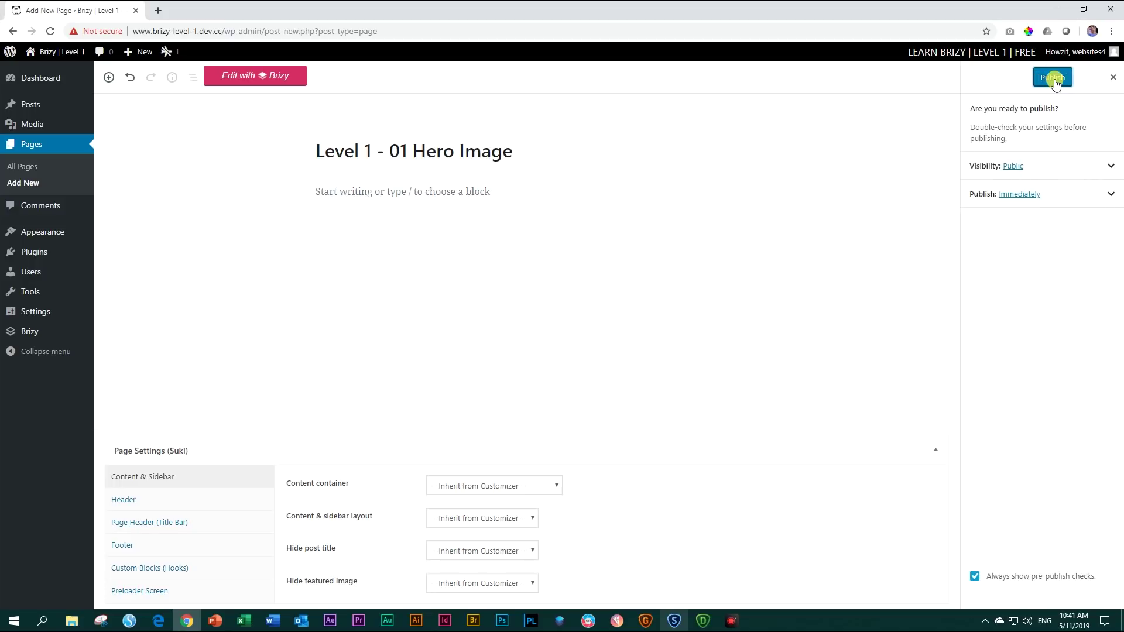
left_click(1053, 79)
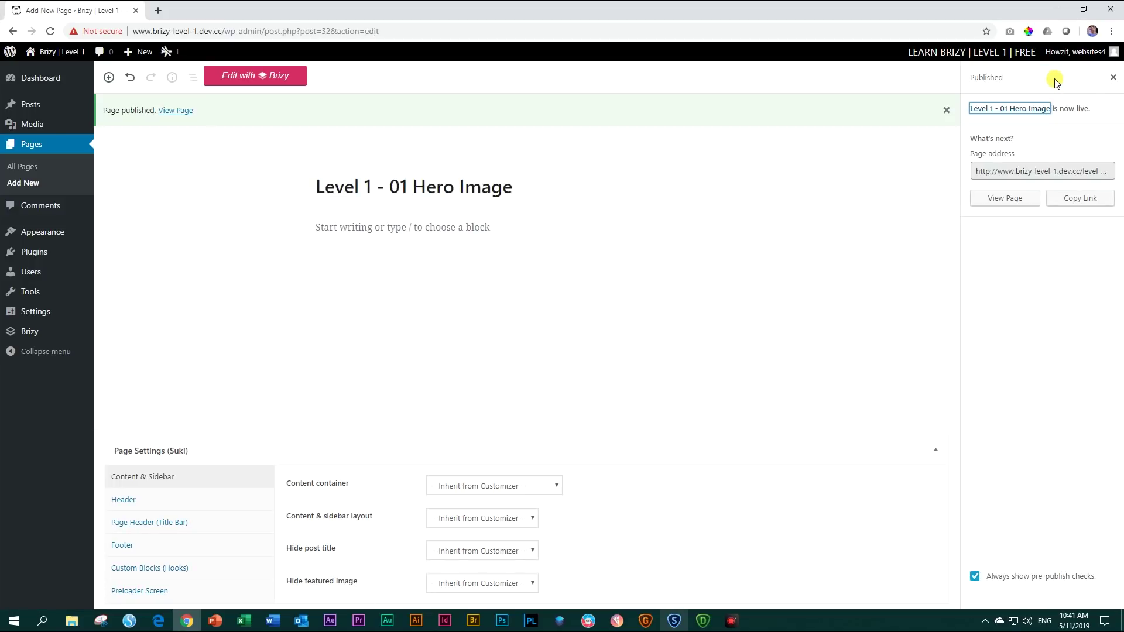
Open the new page in the Brizy builder and add a blank block
left_click(275, 81)
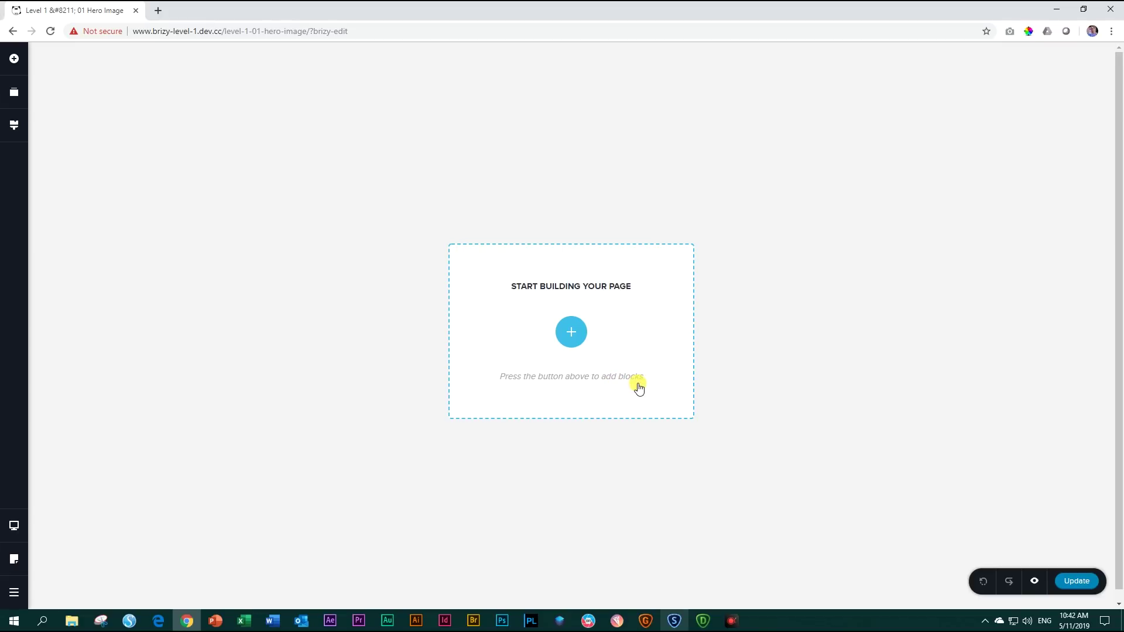
left_click(577, 338)
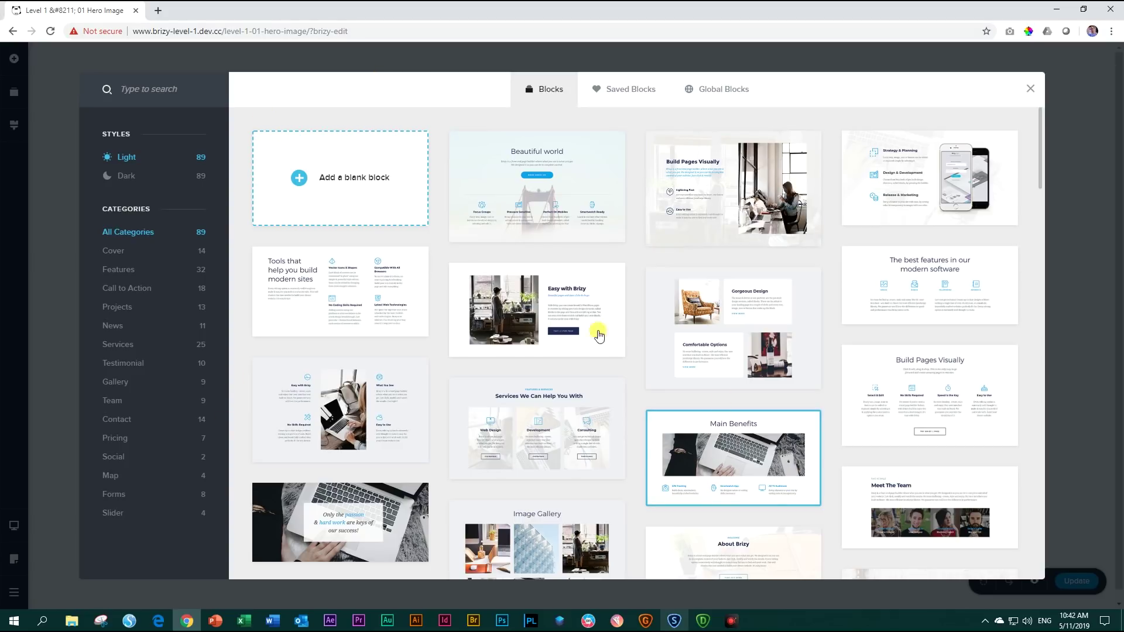
scroll(724, 226, "down", 3)
scroll(724, 226, "up", 3)
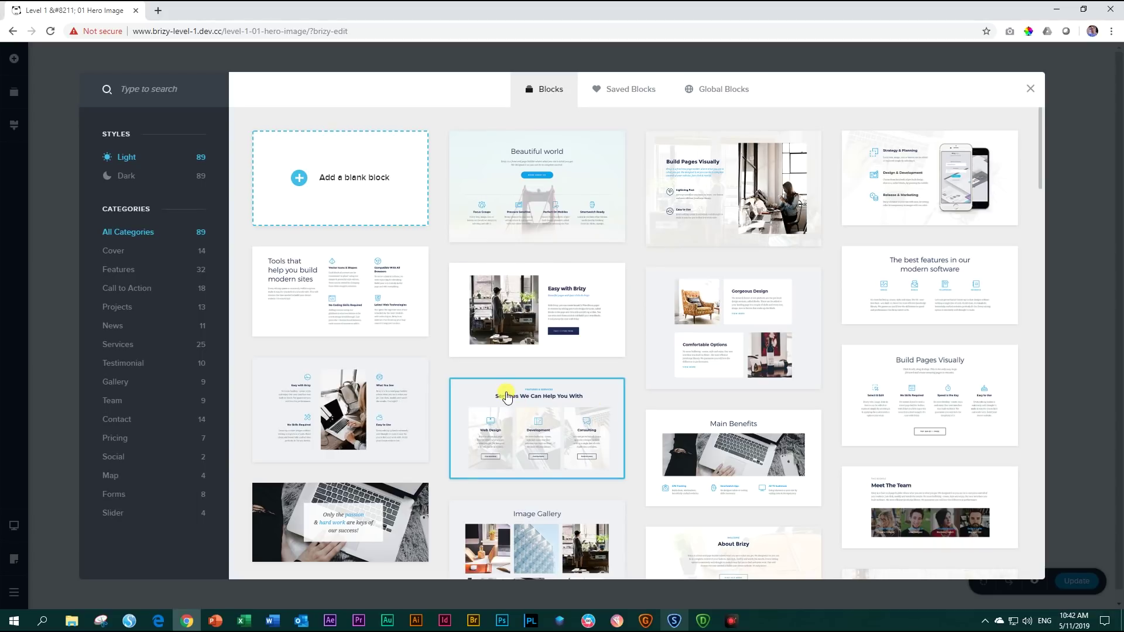
left_click(347, 182)
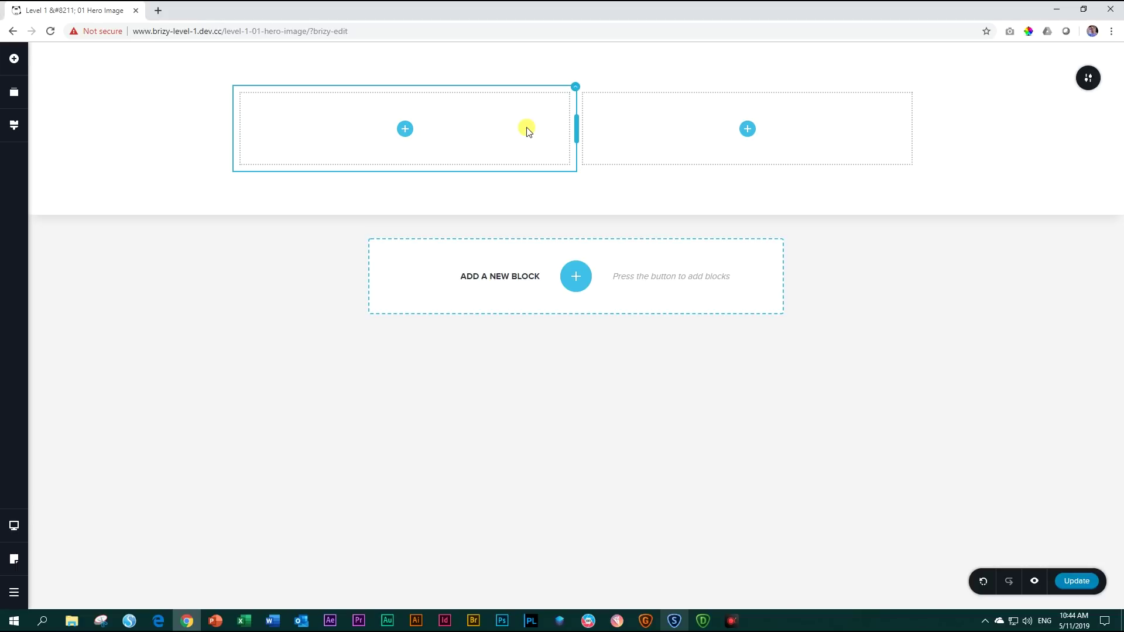
Delete both columns from the blank block
left_click(575, 90)
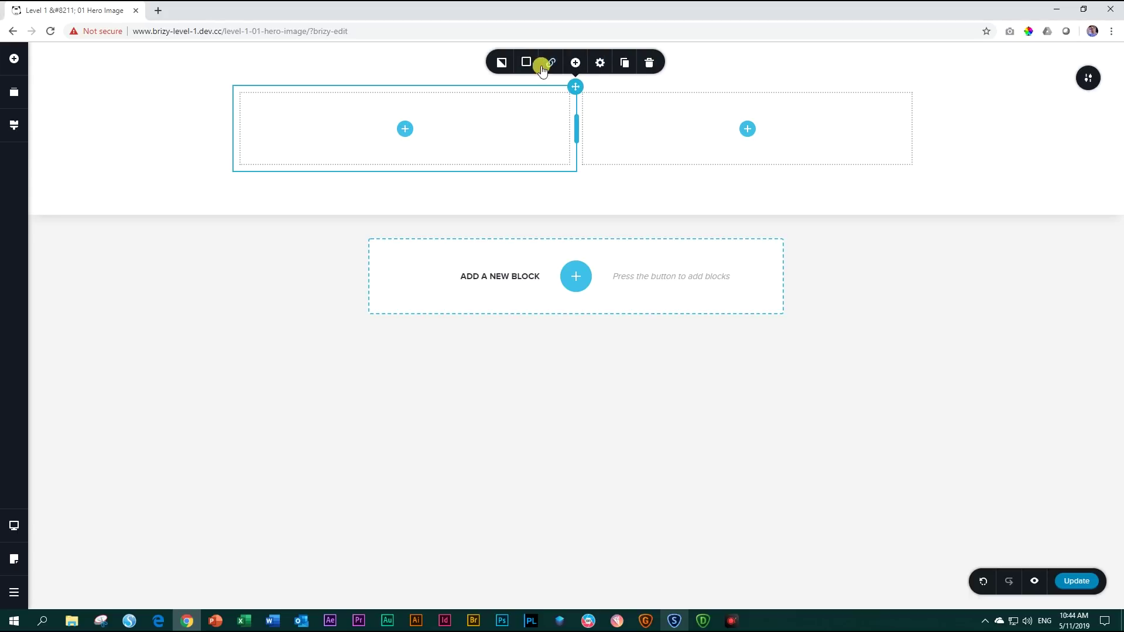
left_click(652, 62)
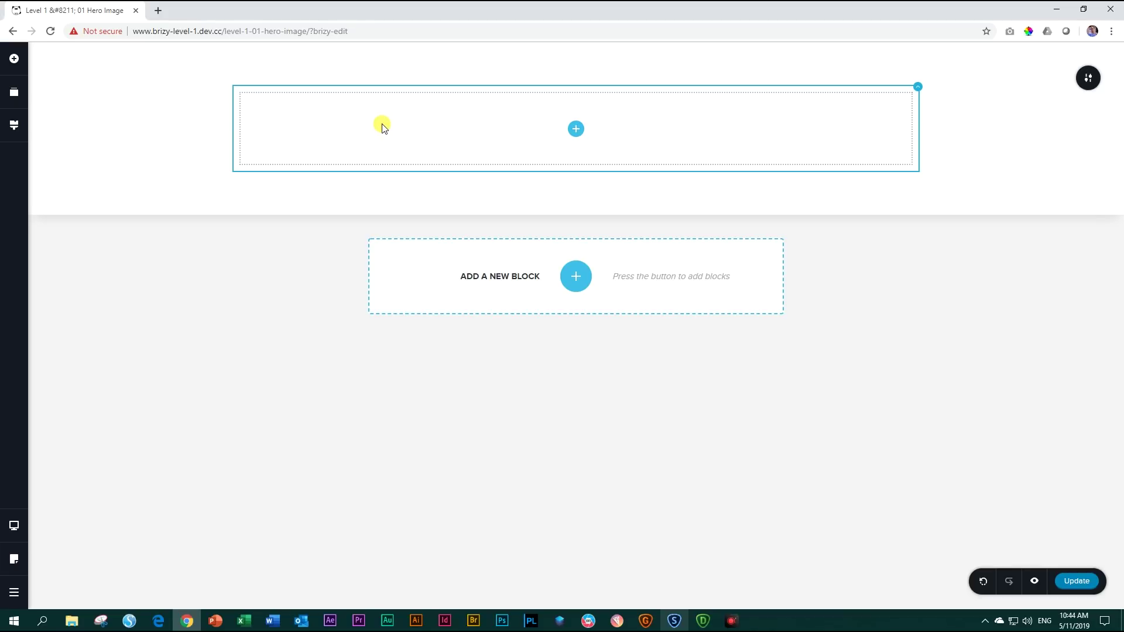
right_click(723, 112)
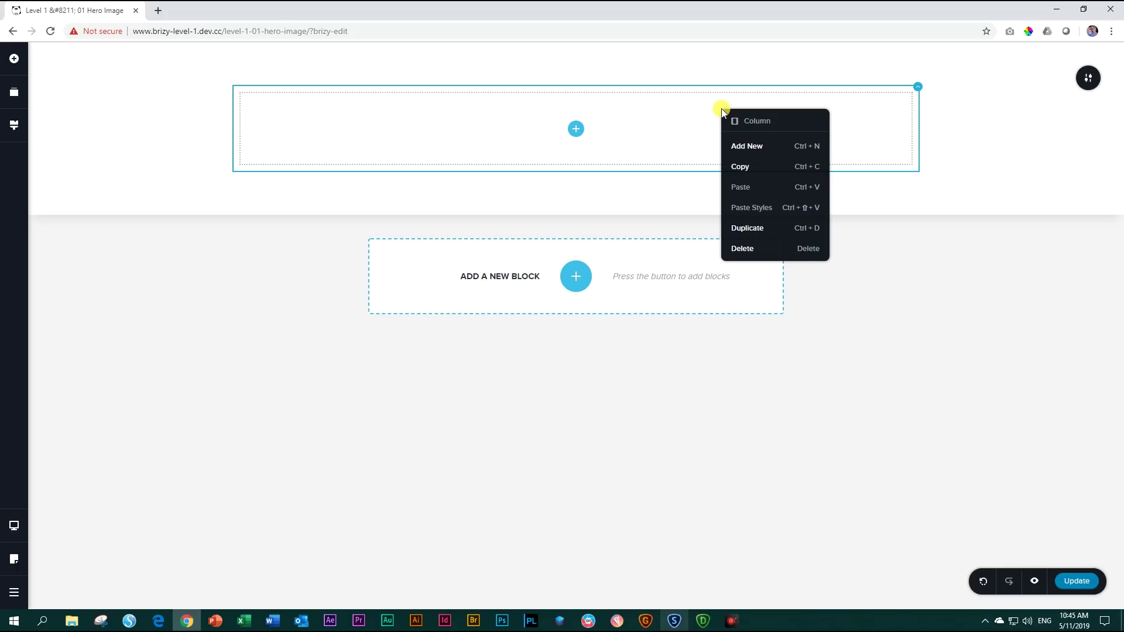
left_click(732, 248)
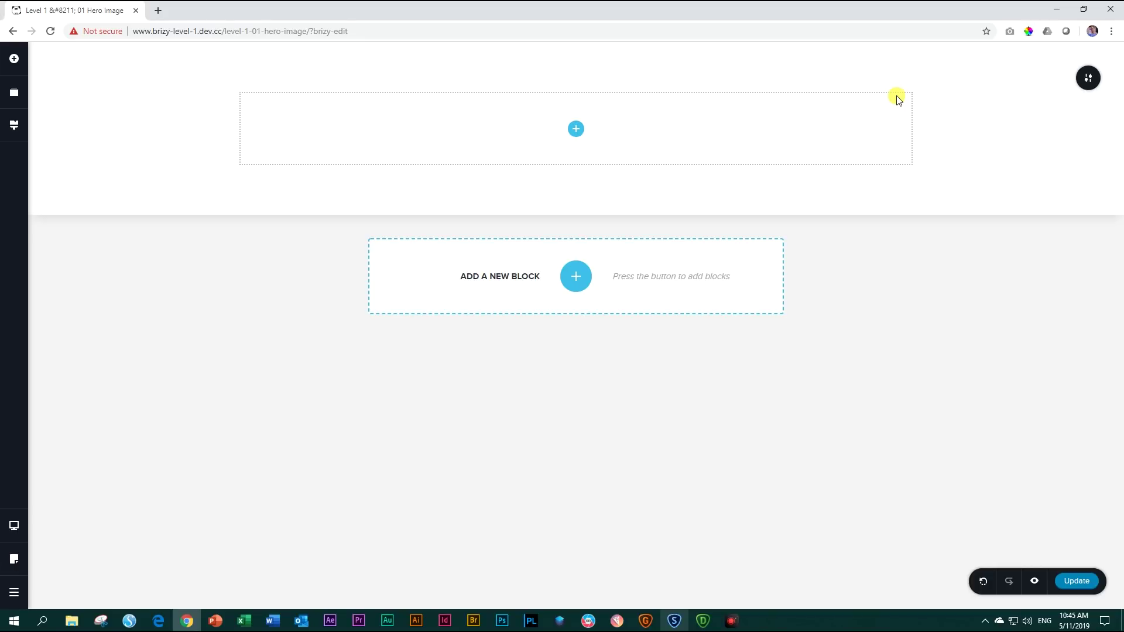
Set the block's background to the newlyweds image Brizy-L1-01-_-Newlyweds-Edit.jpeg from the media library
left_click(1092, 82)
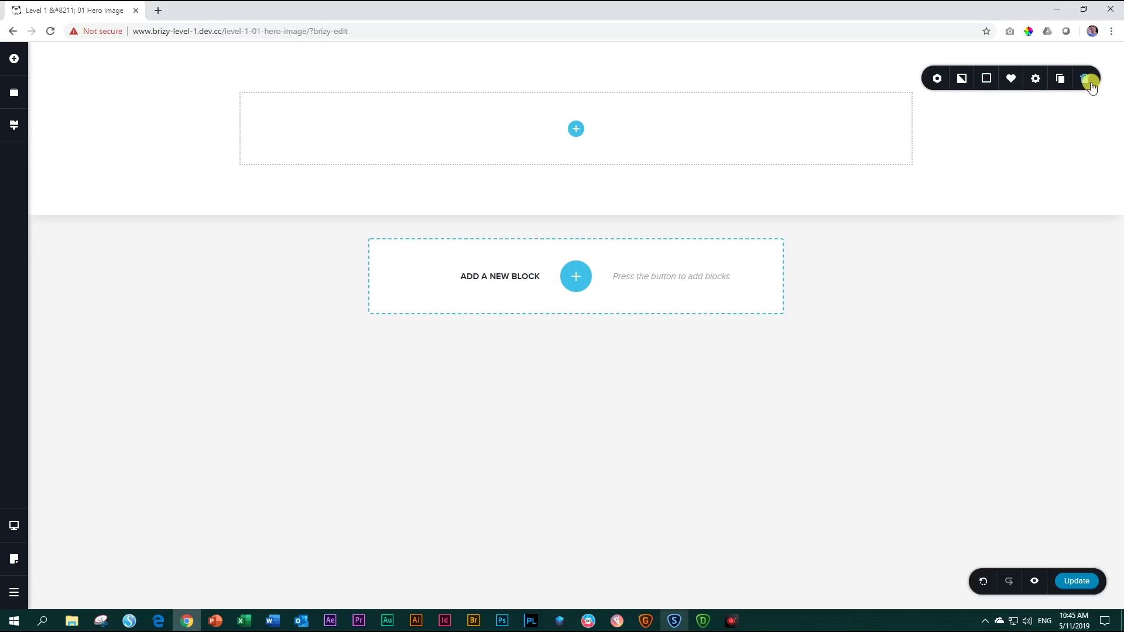
left_click(960, 81)
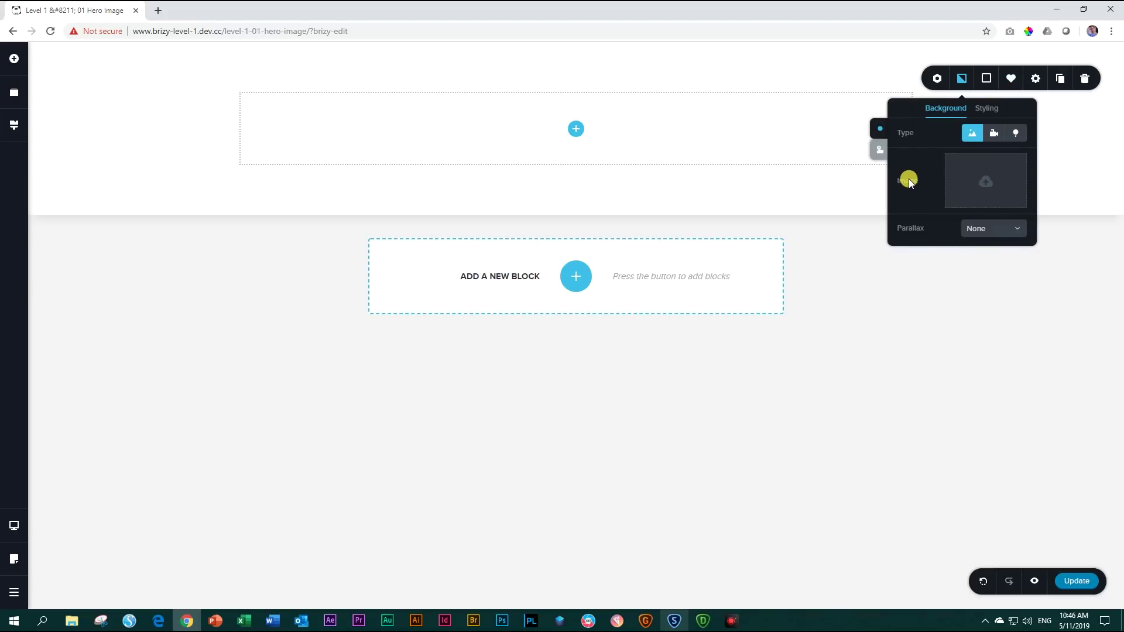
left_click(984, 180)
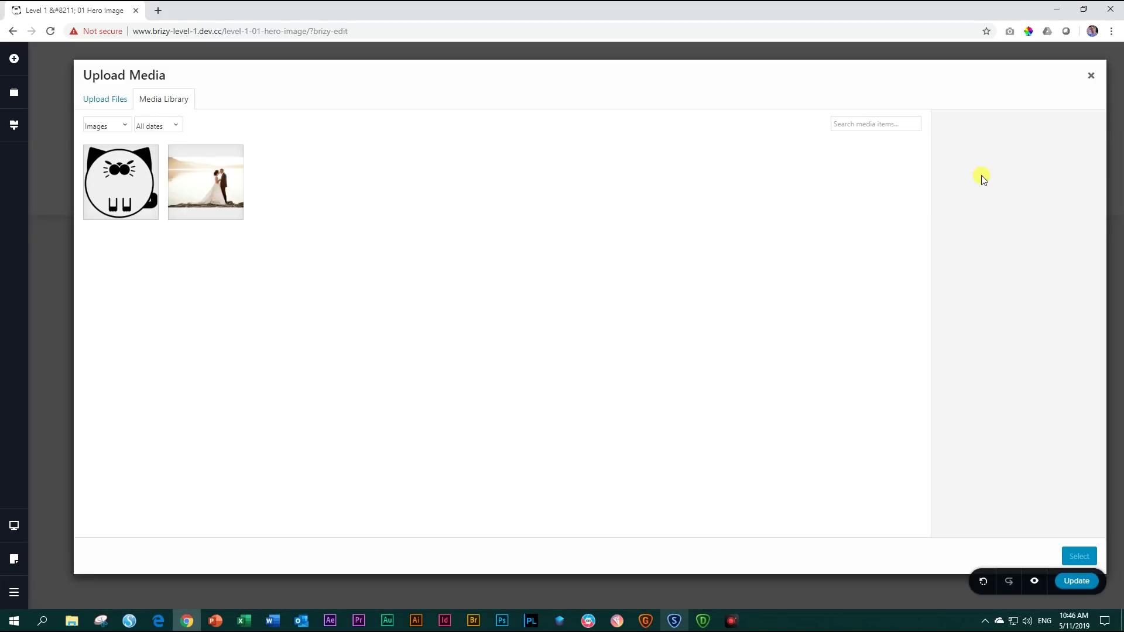
left_click(234, 187)
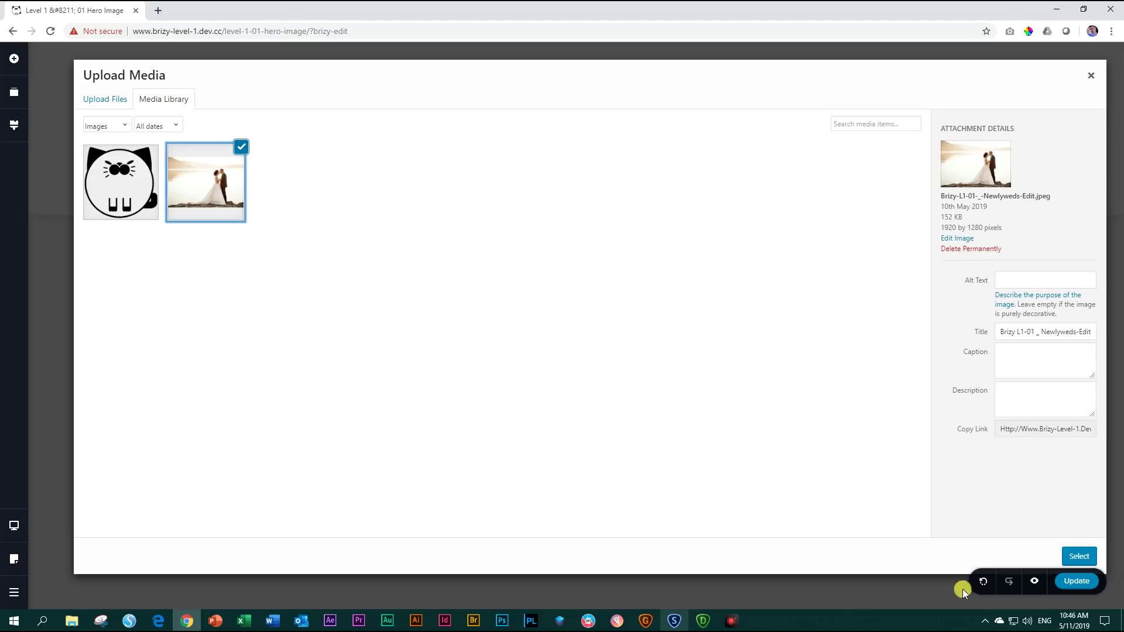
left_click(1077, 557)
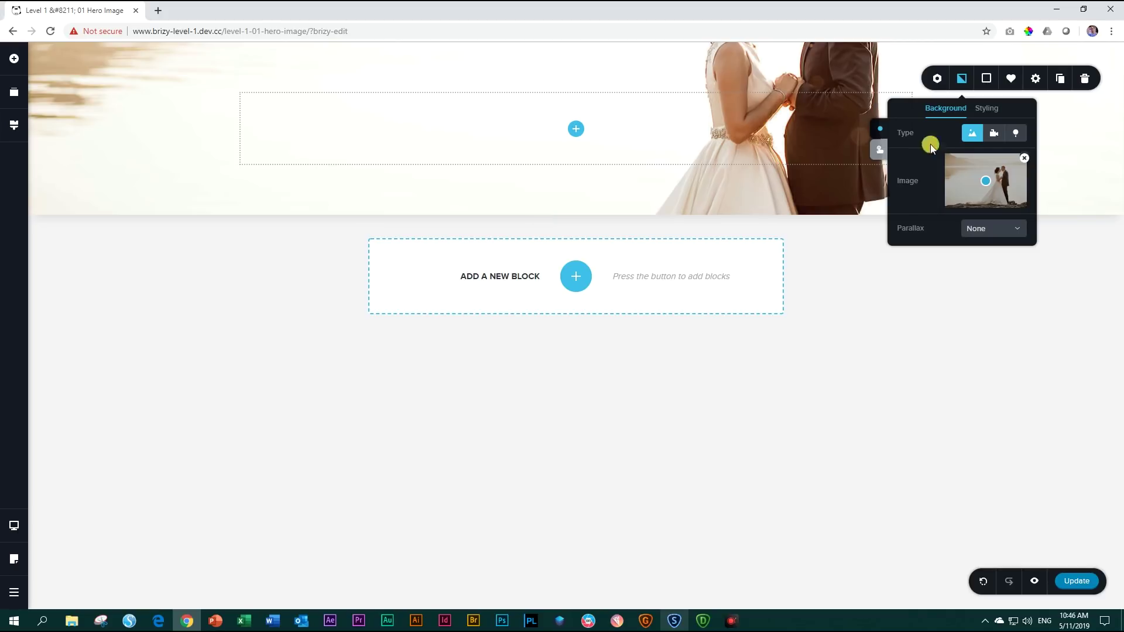
left_click(1086, 157)
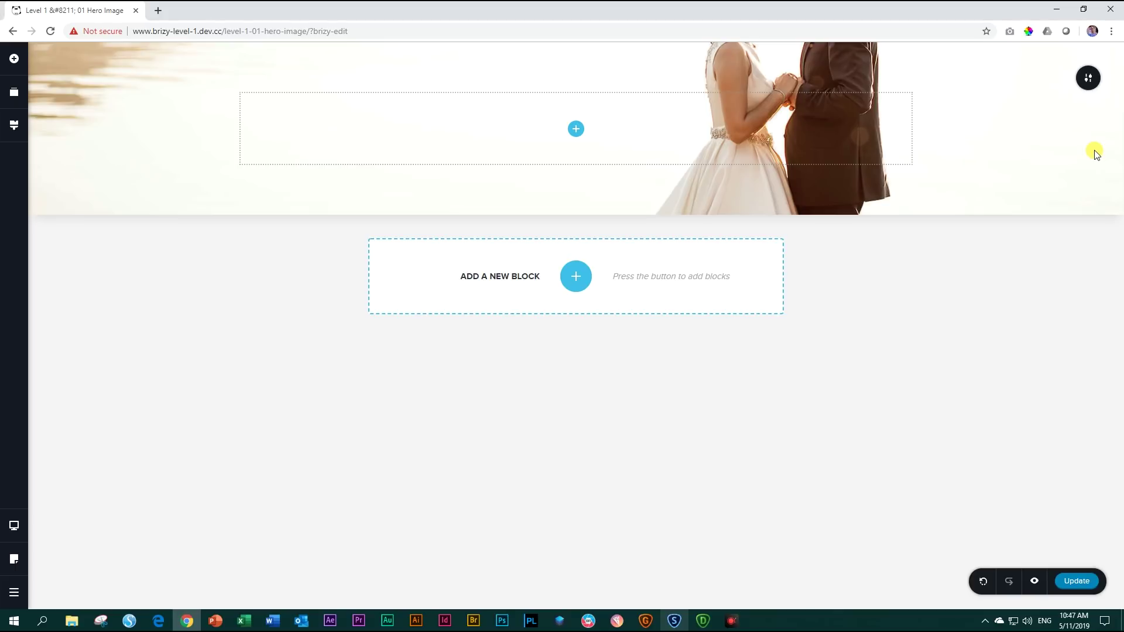
Save the page and preview it, comparing the hero image with the editor view before closing the preview
left_click(1083, 589)
key("ctrl+s")
left_click(1033, 587)
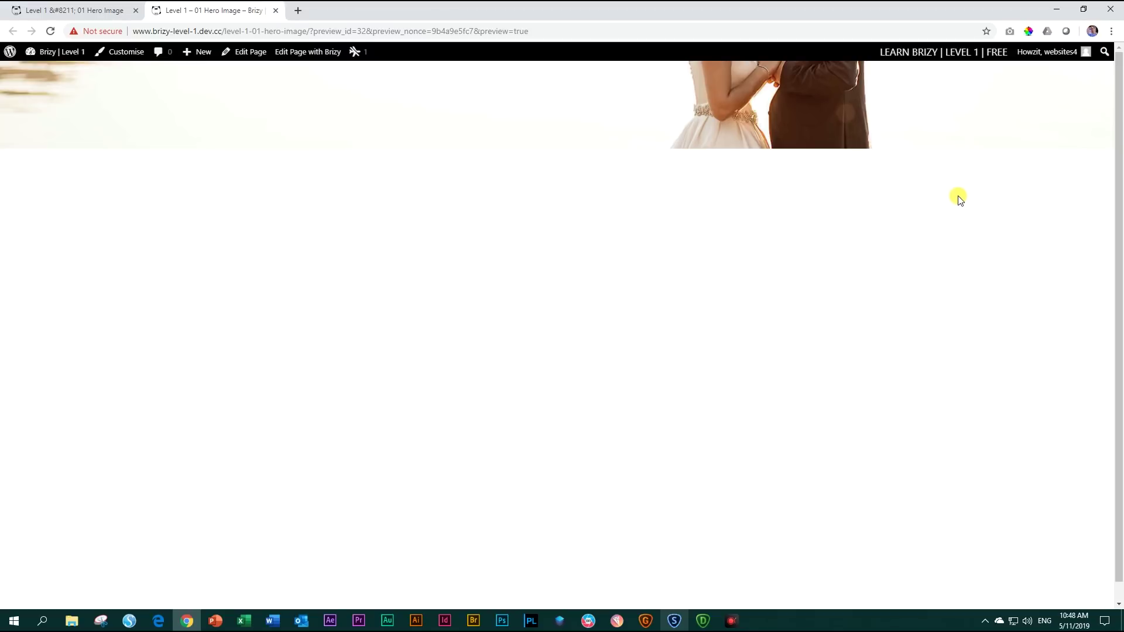
left_click(64, 11)
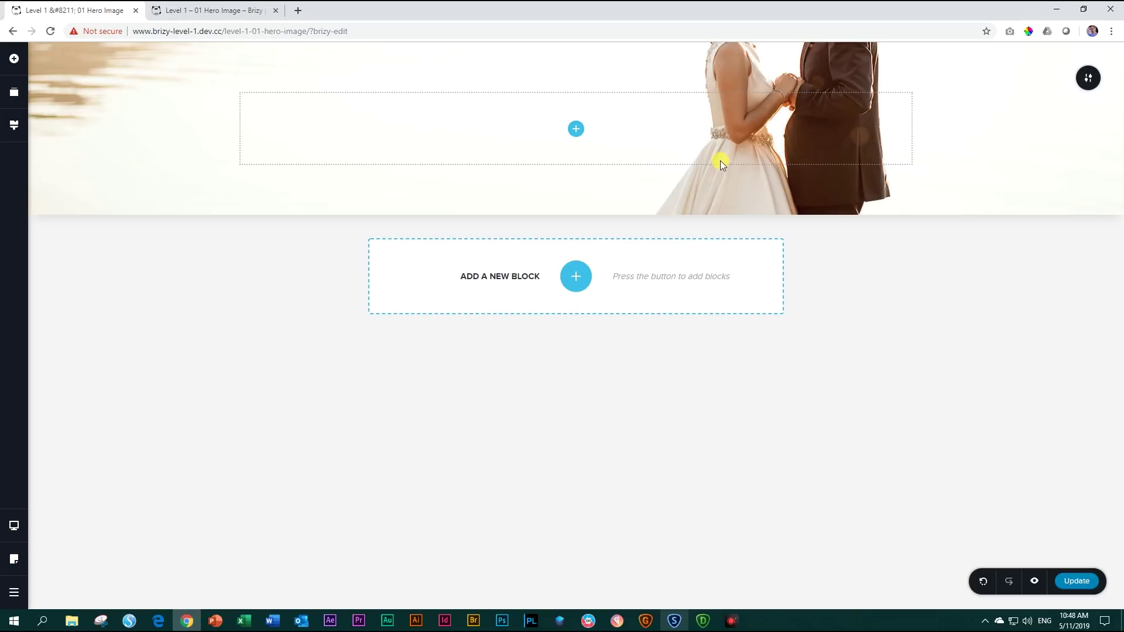
left_click(227, 10)
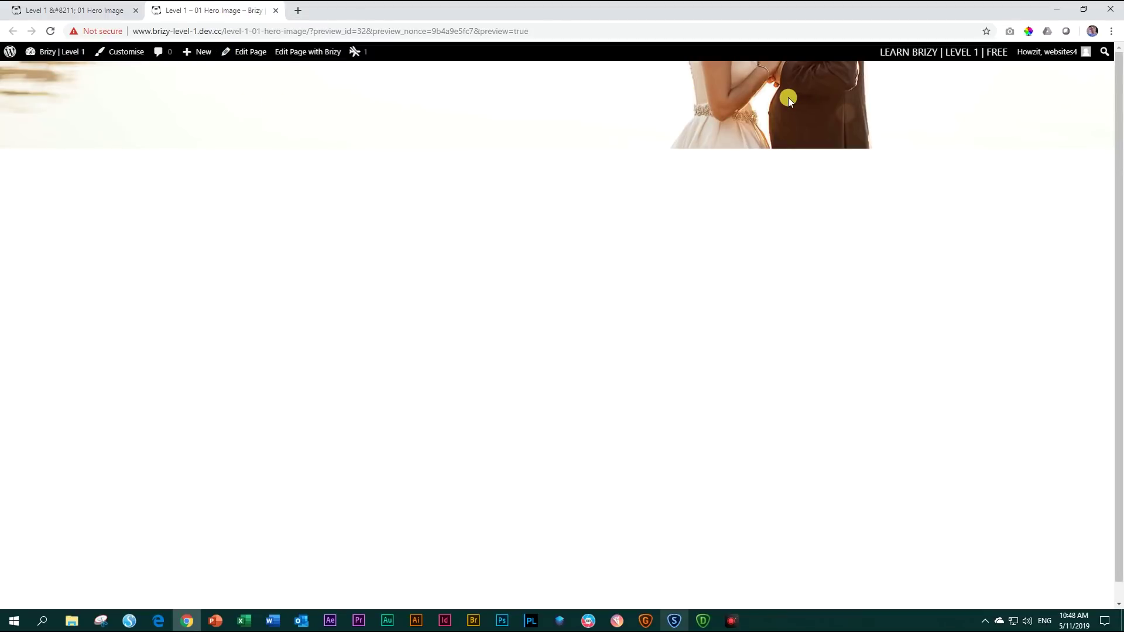
left_click(275, 10)
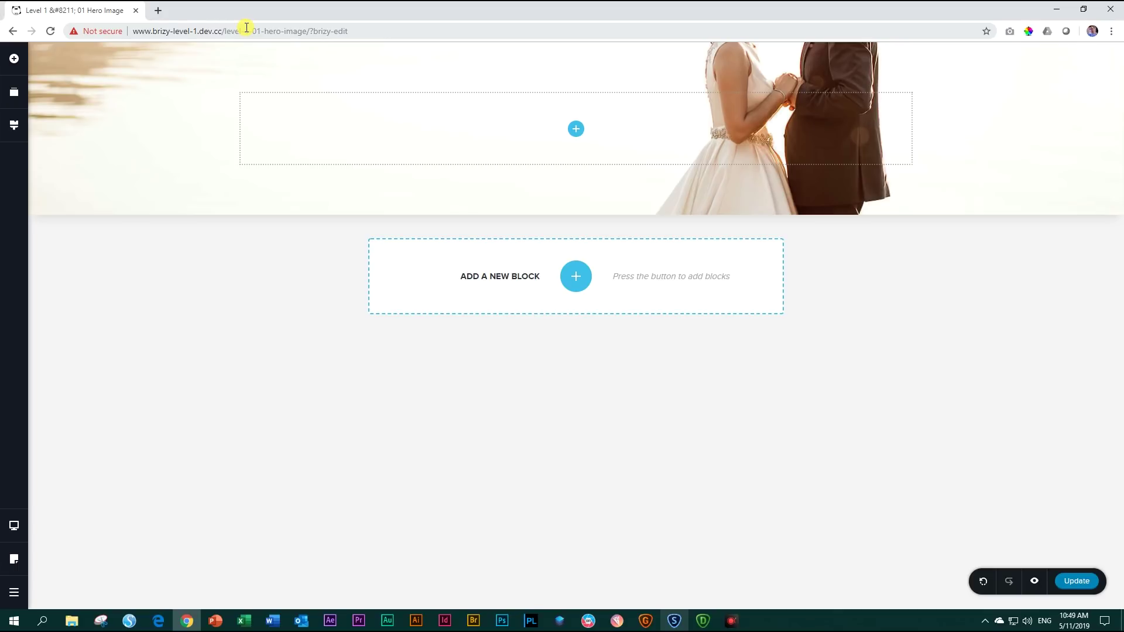
Add a text element to the hero block and replace its placeholder text with the couple's first names joined by "&"
left_click(577, 129)
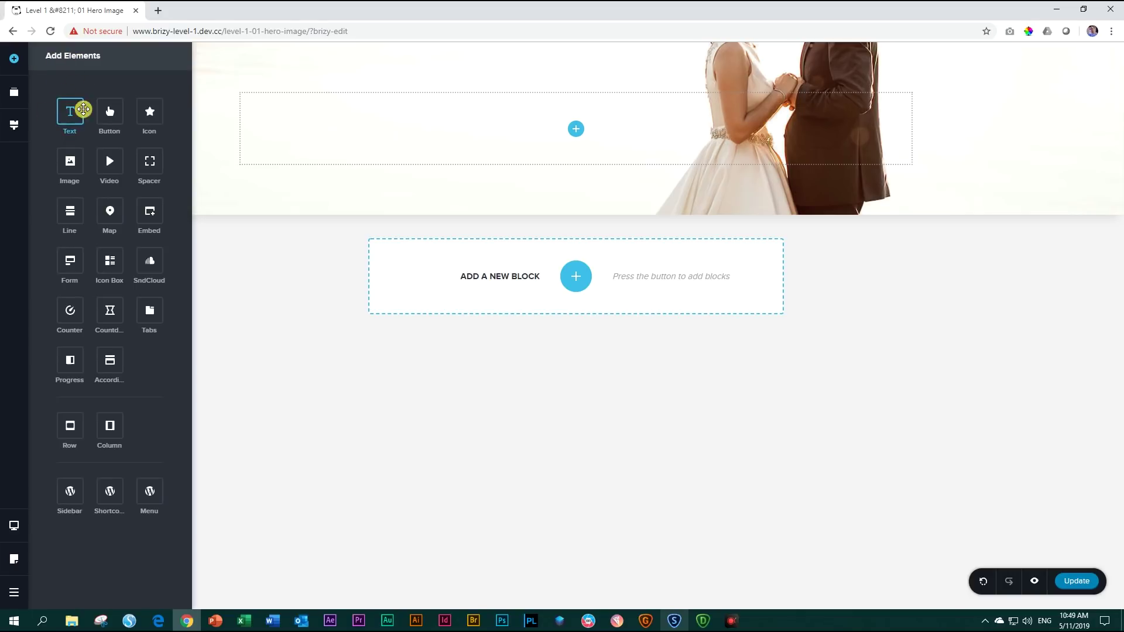
left_click_drag(71, 113, 564, 121)
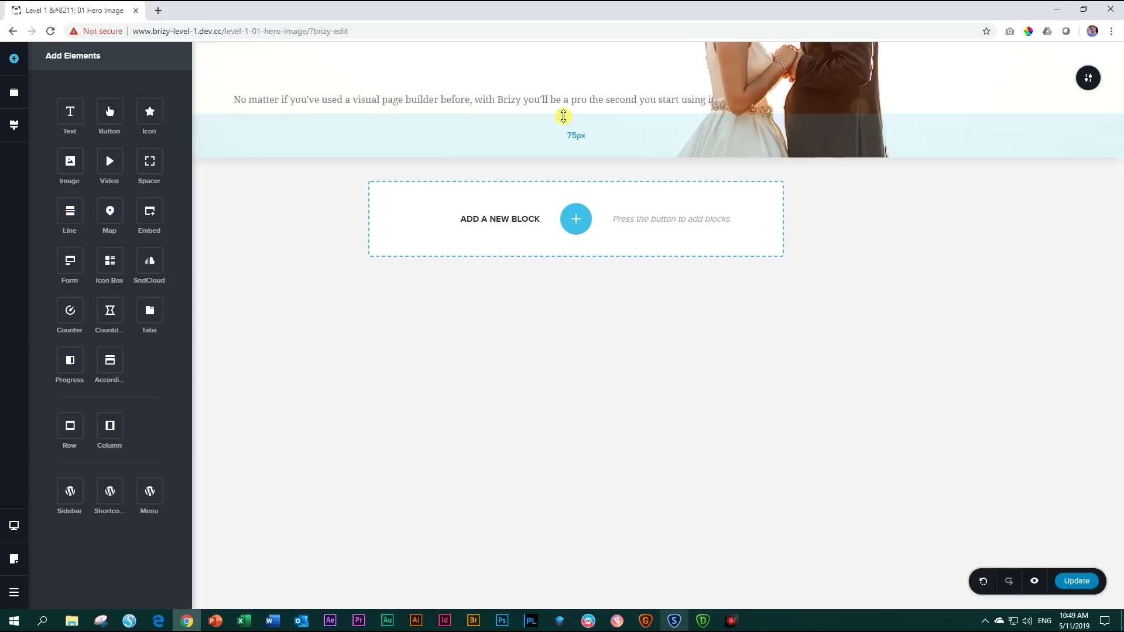
left_click(559, 101)
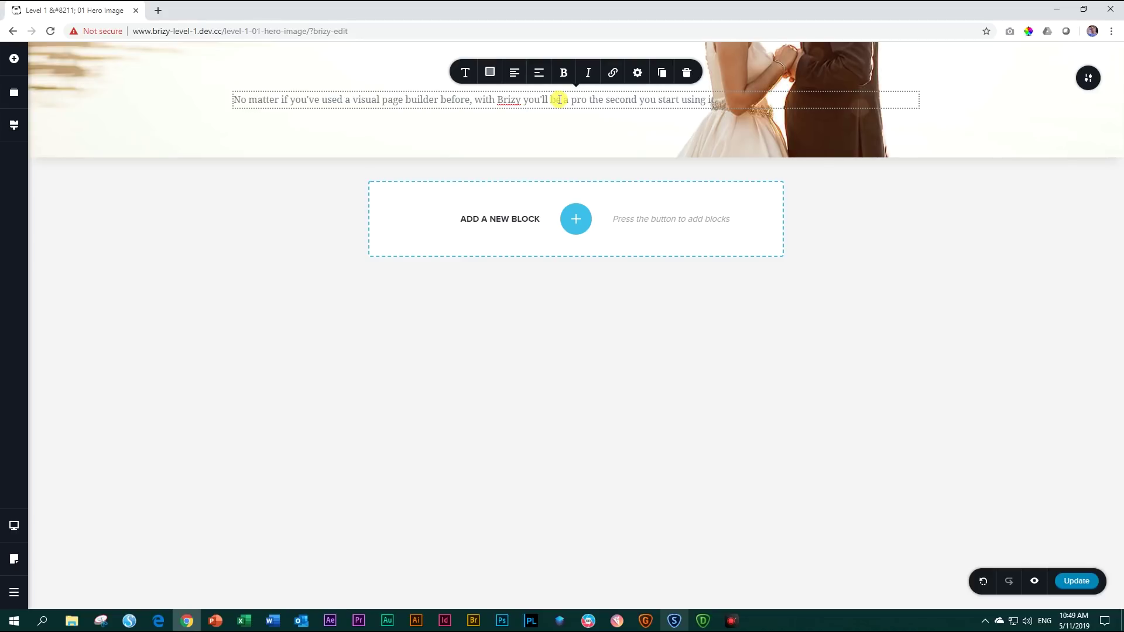
triple_click(559, 99)
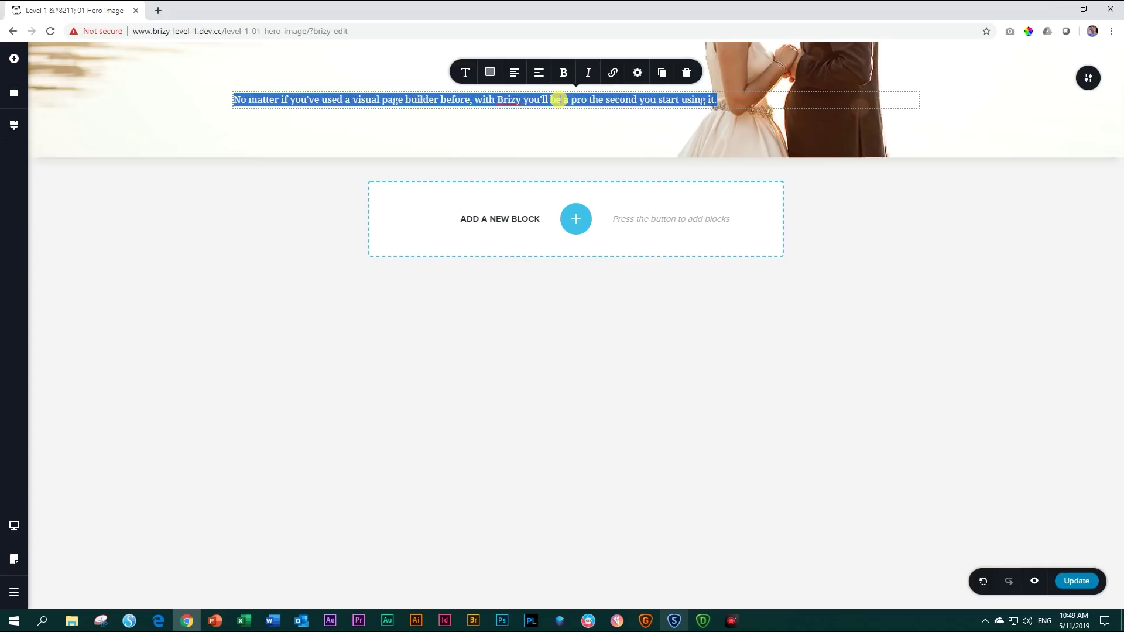
type("Gen")
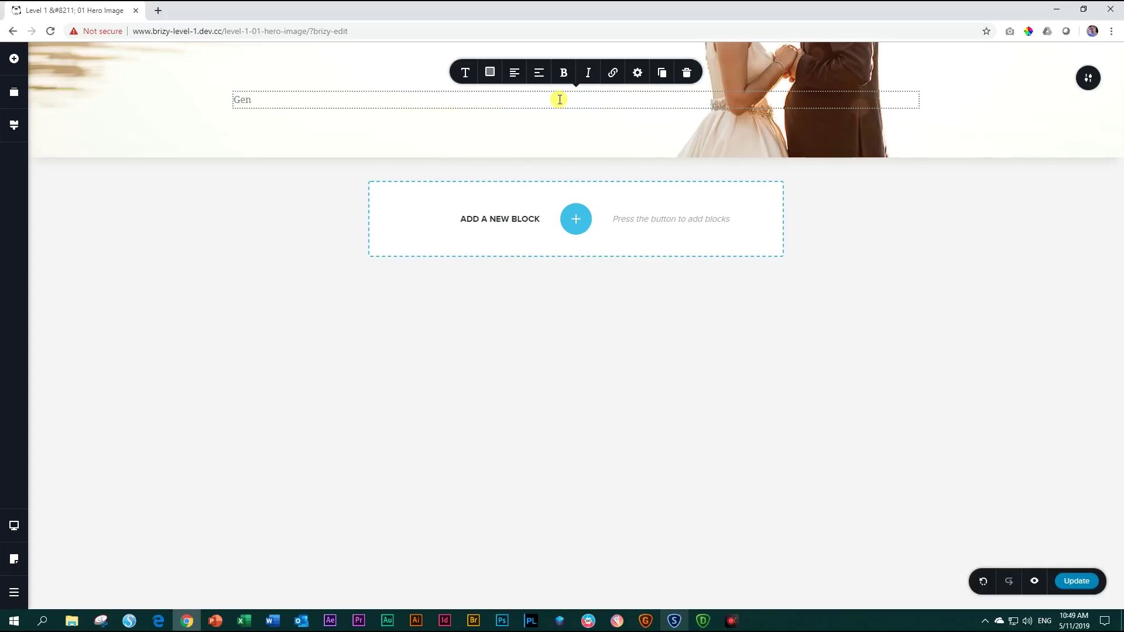
type("é & Jaco")
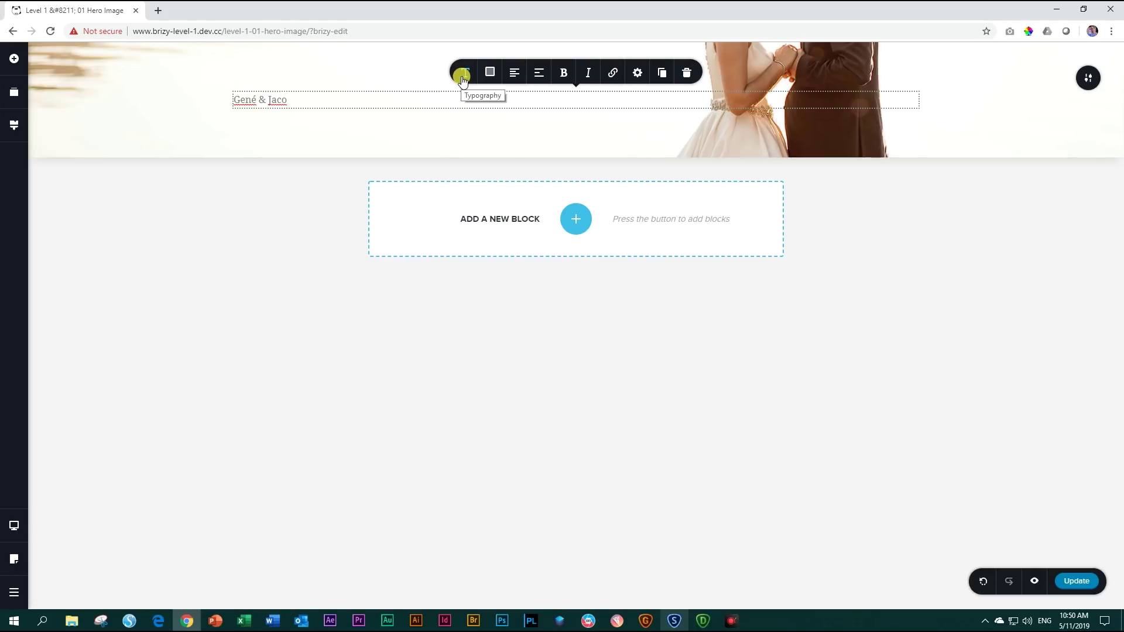
Set the couple's names heading to the Great Vibes font at size 100
left_click(462, 76)
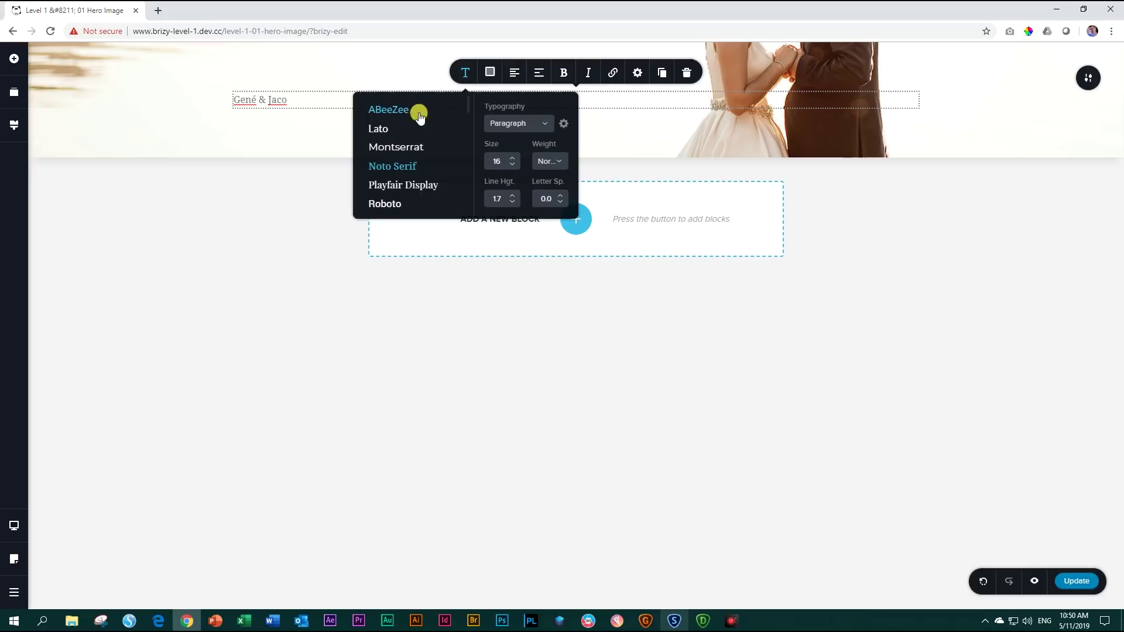
scroll(419, 138, "down", 5)
scroll(422, 140, "down", 4)
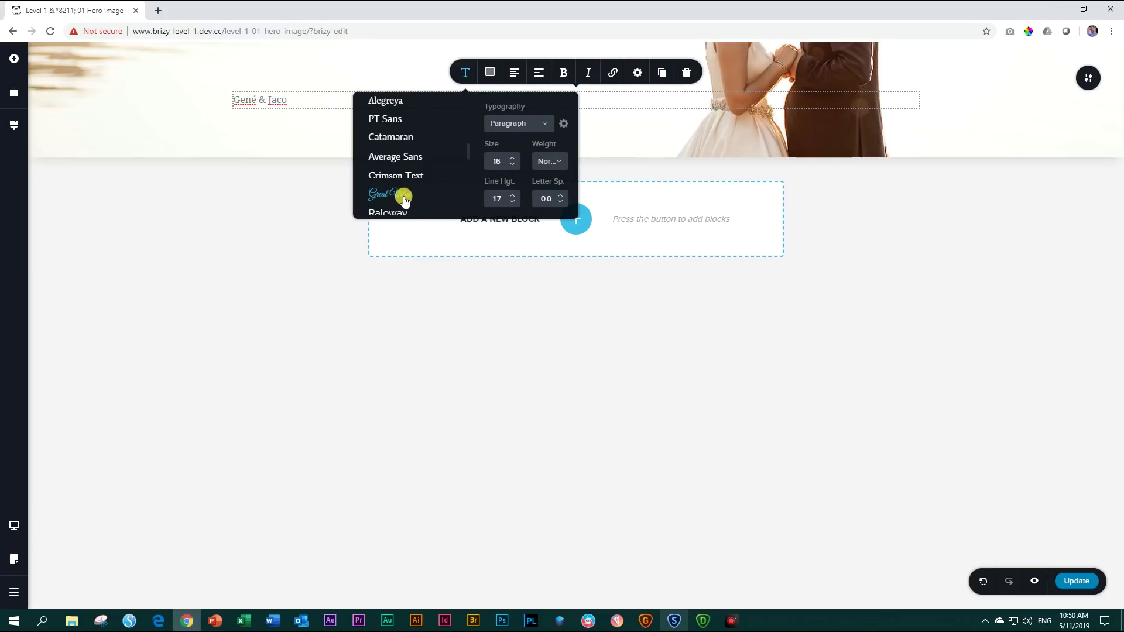
left_click(404, 199)
scroll(516, 160, "up", 20)
scroll(514, 161, "up", 20)
scroll(513, 159, "up", 1)
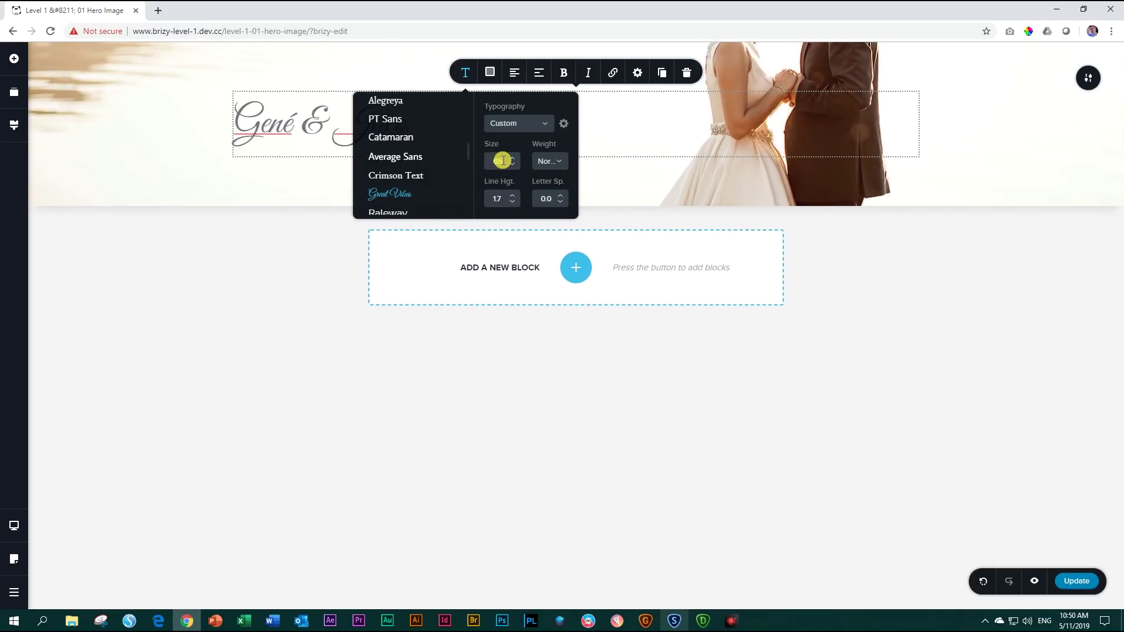
double_click(504, 159)
type("100")
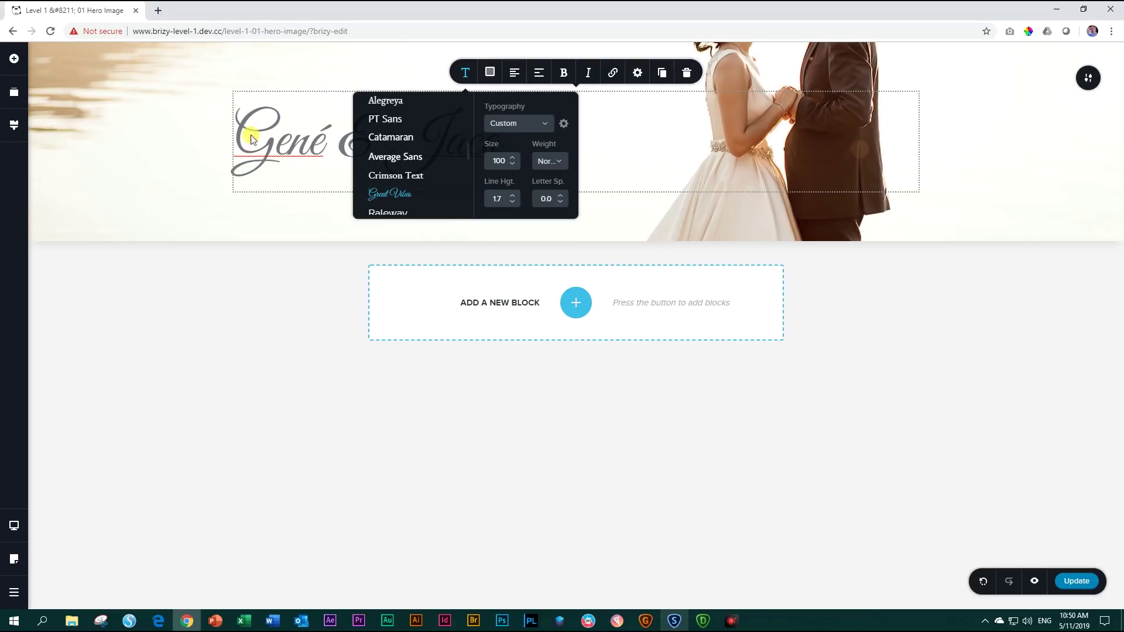
Reduce the line height of the couple's names heading to 1.0
left_click(512, 201)
left_click(512, 201)
left_click(512, 201)
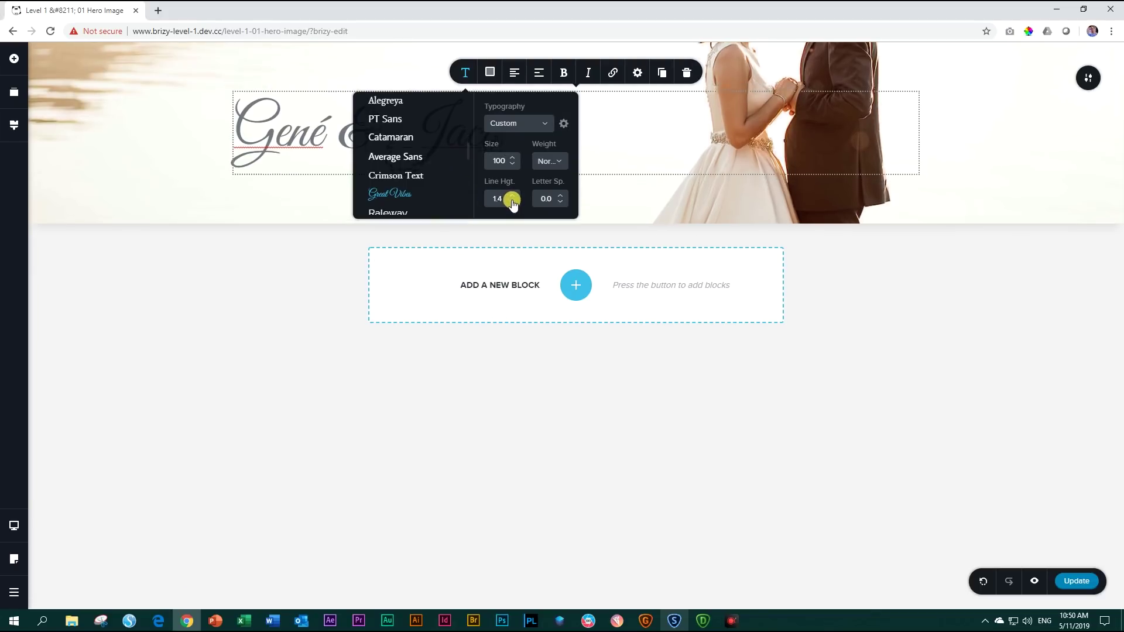
left_click(512, 202)
left_click(512, 201)
left_click(512, 201)
left_click(513, 201)
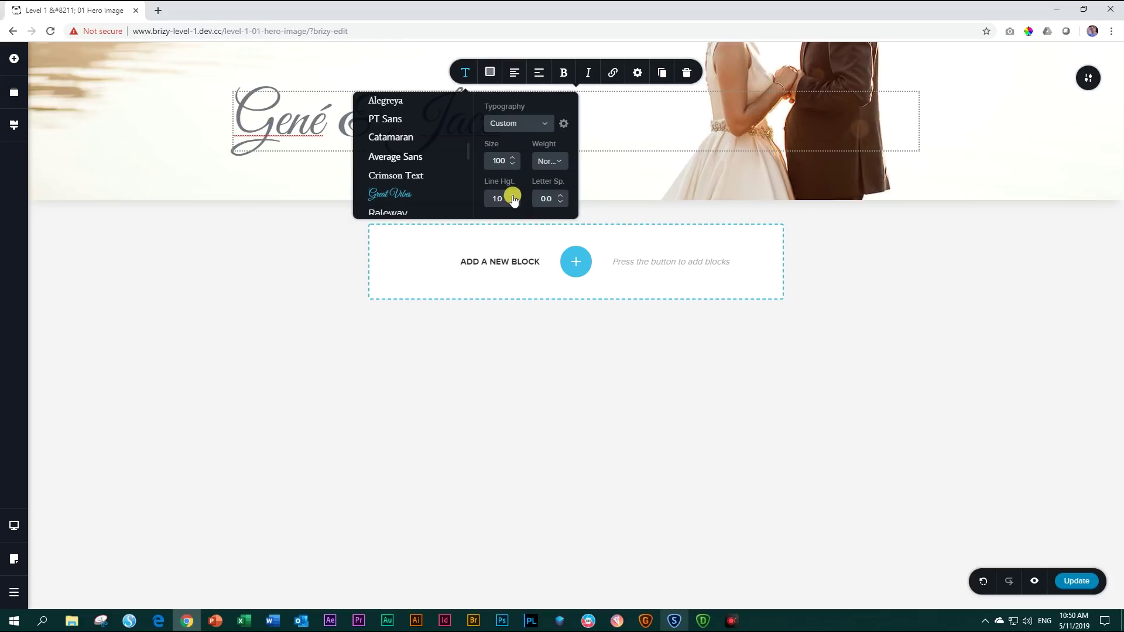
left_click(466, 72)
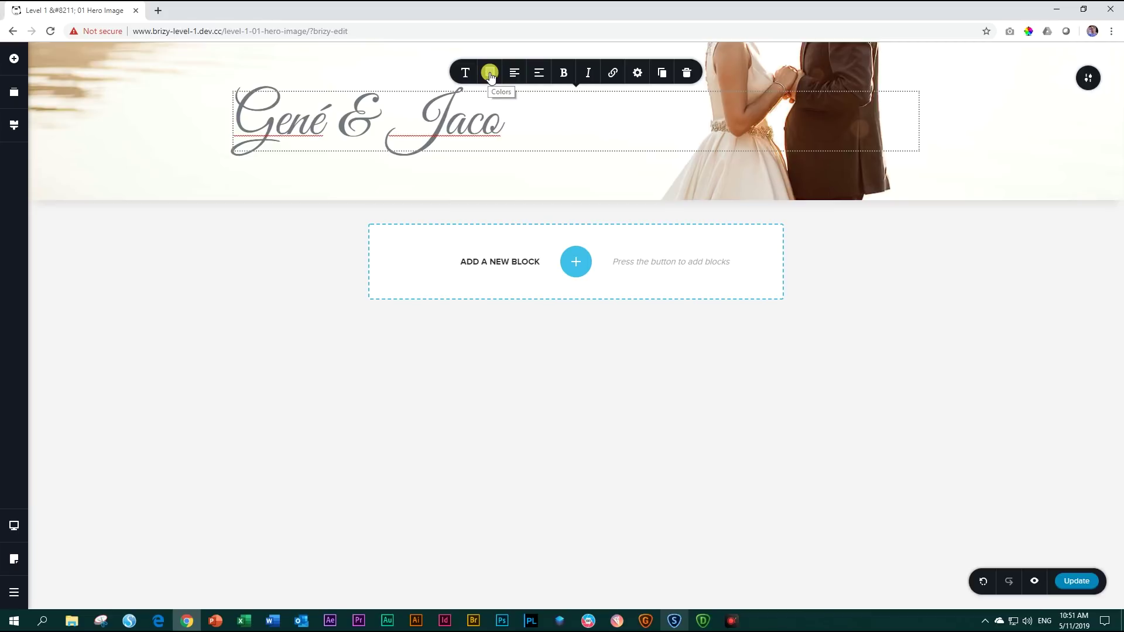
Try a purple shade and several preset palette colors on the couple's names heading
left_click(490, 73)
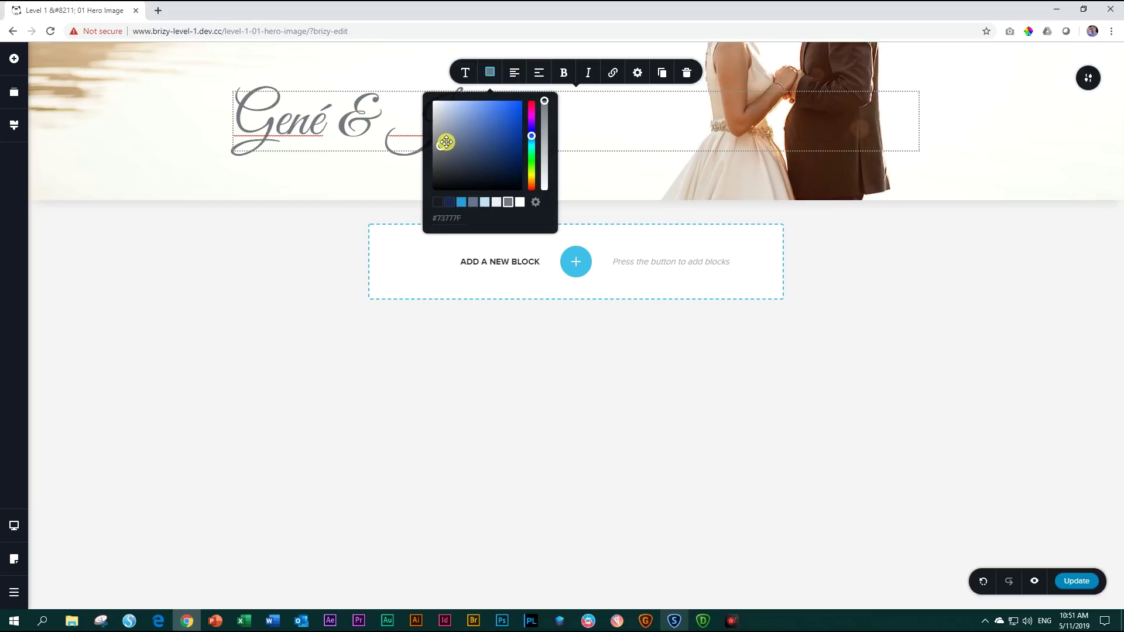
left_click_drag(441, 140, 550, 99)
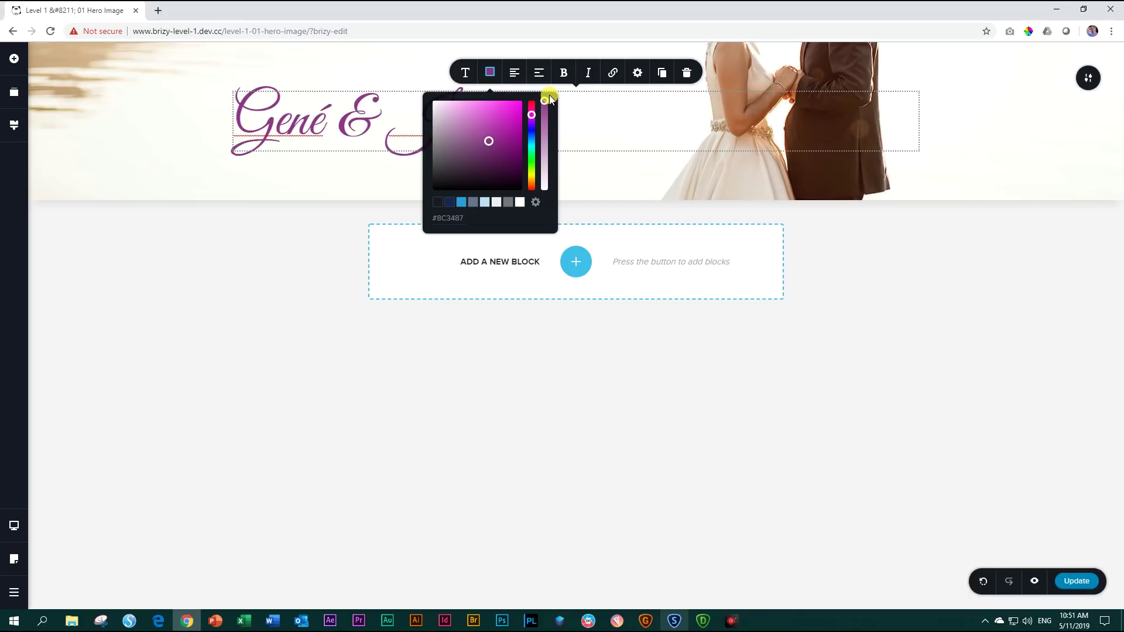
left_click(507, 204)
left_click(483, 203)
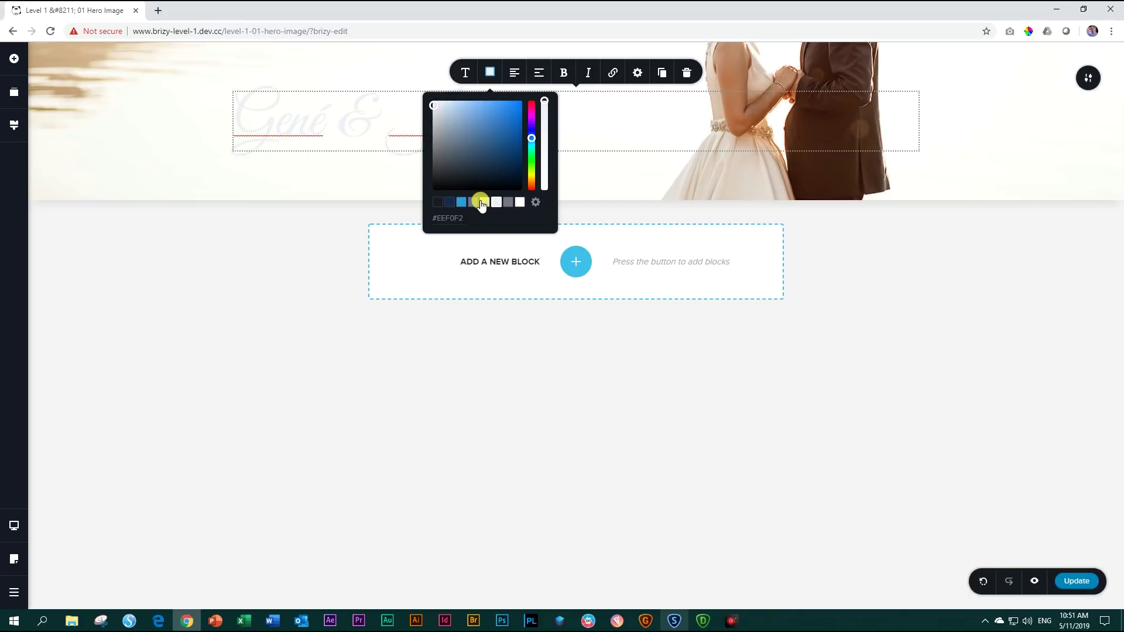
left_click(483, 203)
left_click(472, 203)
left_click(460, 203)
left_click(450, 203)
left_click(438, 202)
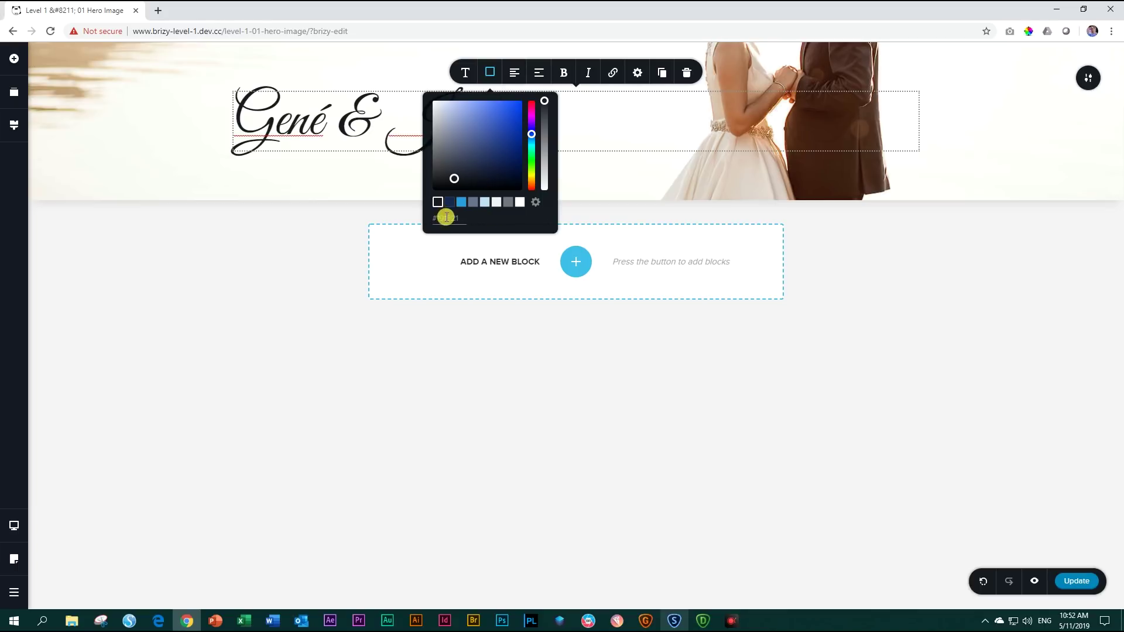
Color the couple's names heading brown with hex code #5F3D31 and copy the code
left_click_drag(465, 217, 432, 218)
type("F3F3D")
type("31")
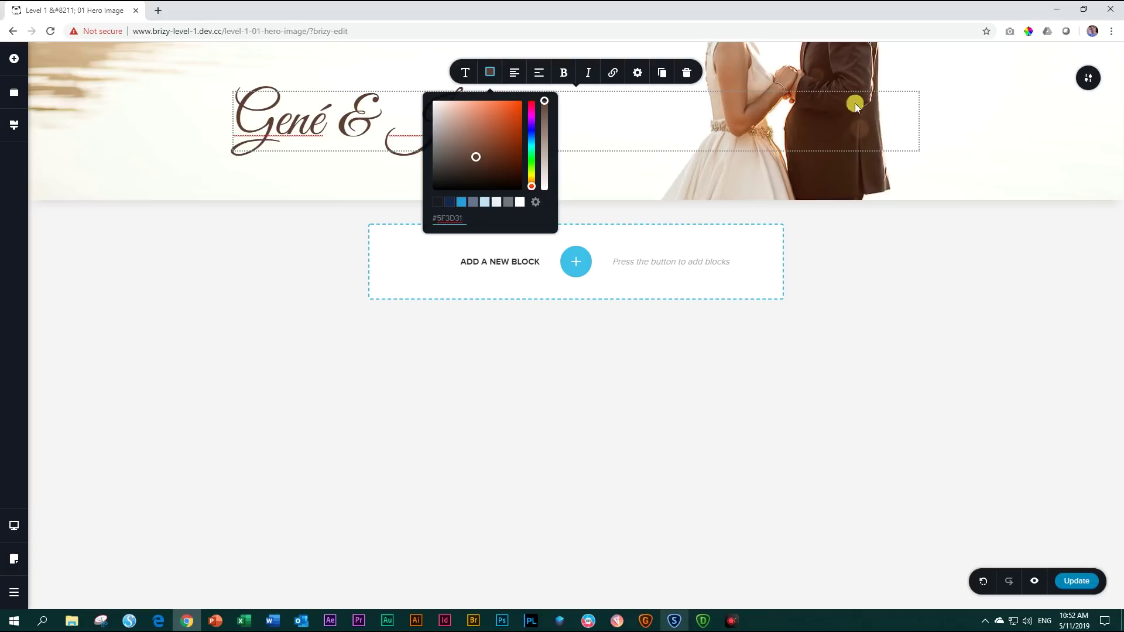
double_click(447, 219)
key("ctrl+c")
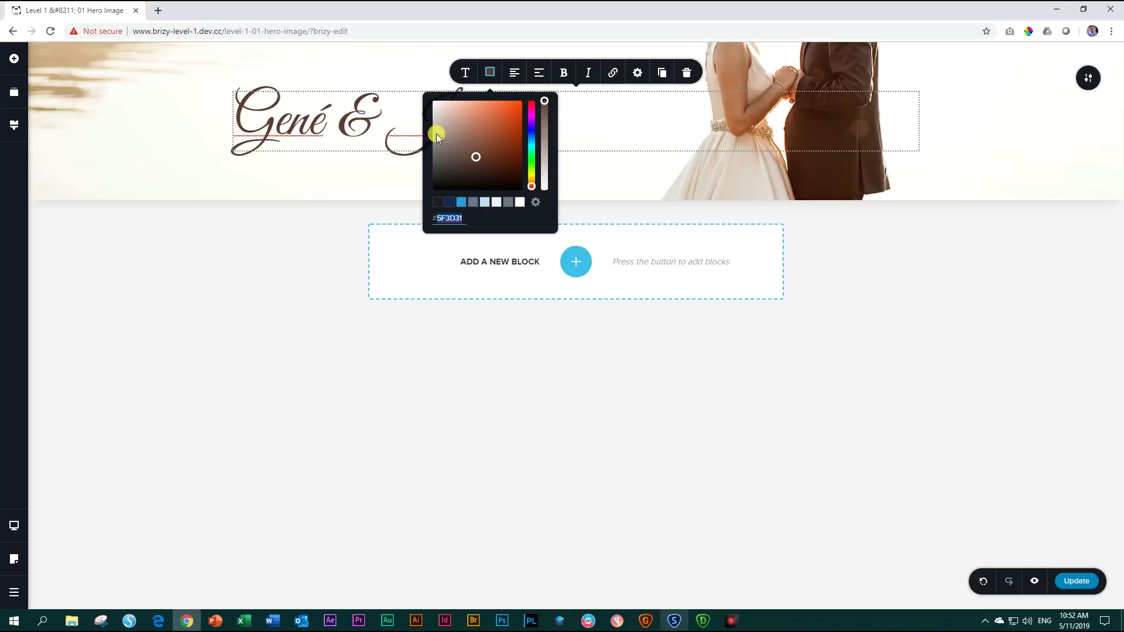
left_click(490, 72)
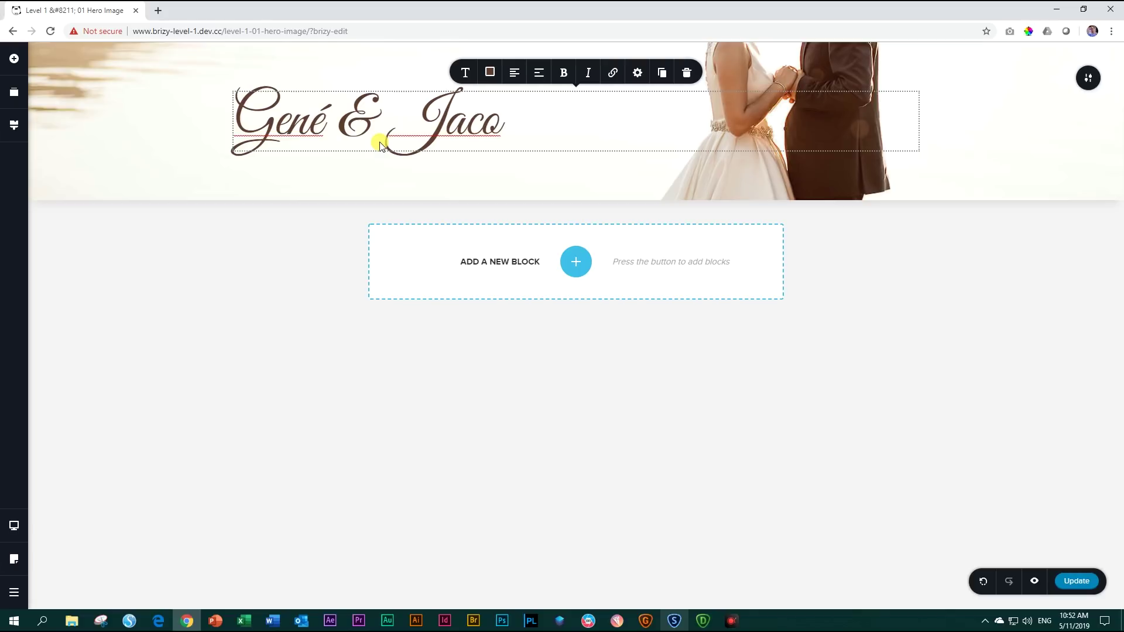
Add a text element below the couple's names and replace its placeholder text with "ARE GETTING MARRIED"
left_click(14, 62)
left_click_drag(74, 110, 260, 147)
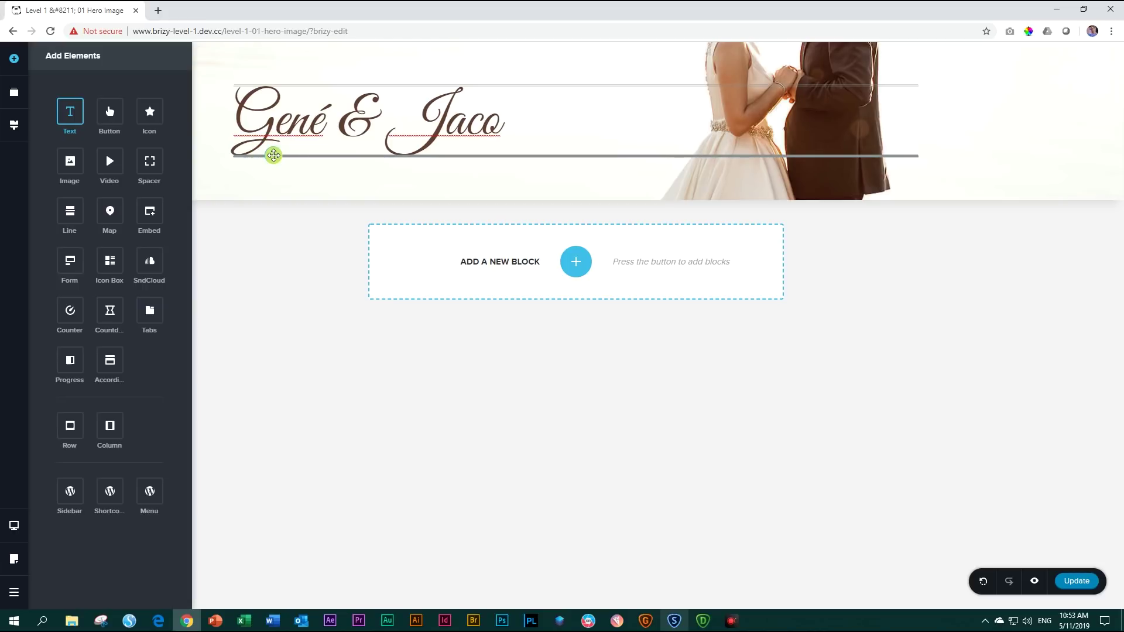
left_click_drag(274, 155, 273, 156)
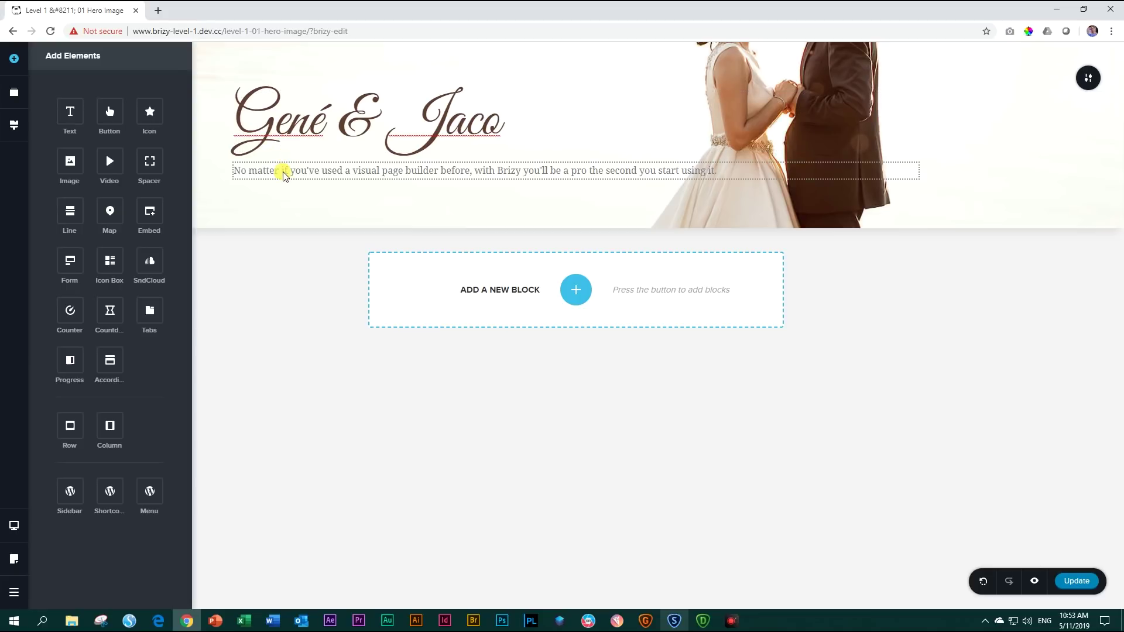
double_click(485, 171)
left_click(485, 171)
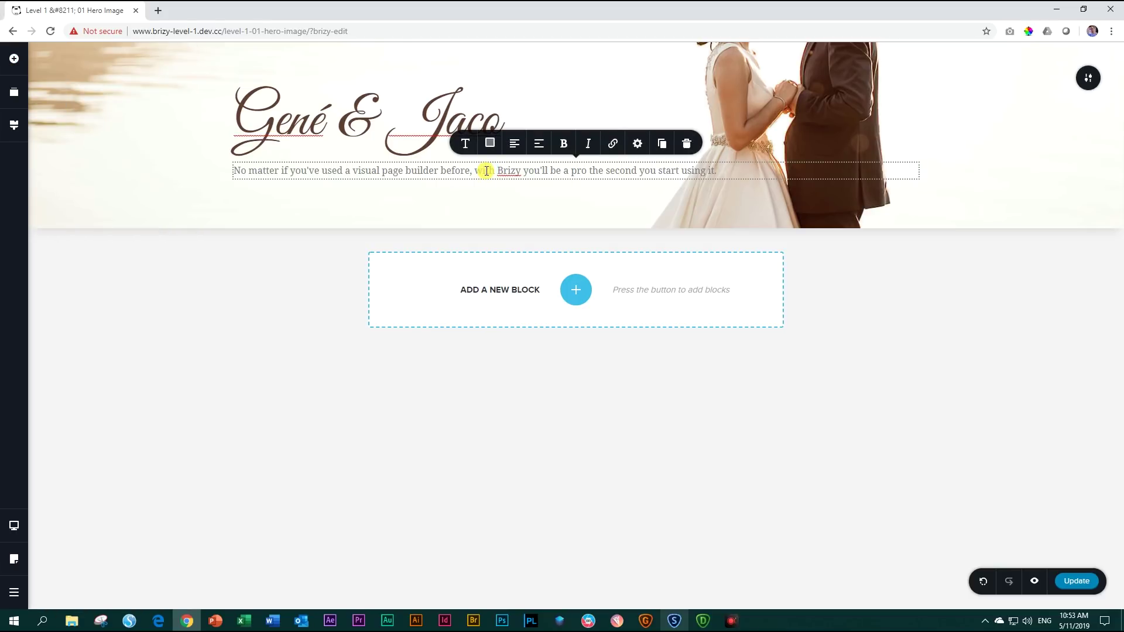
triple_click(485, 171)
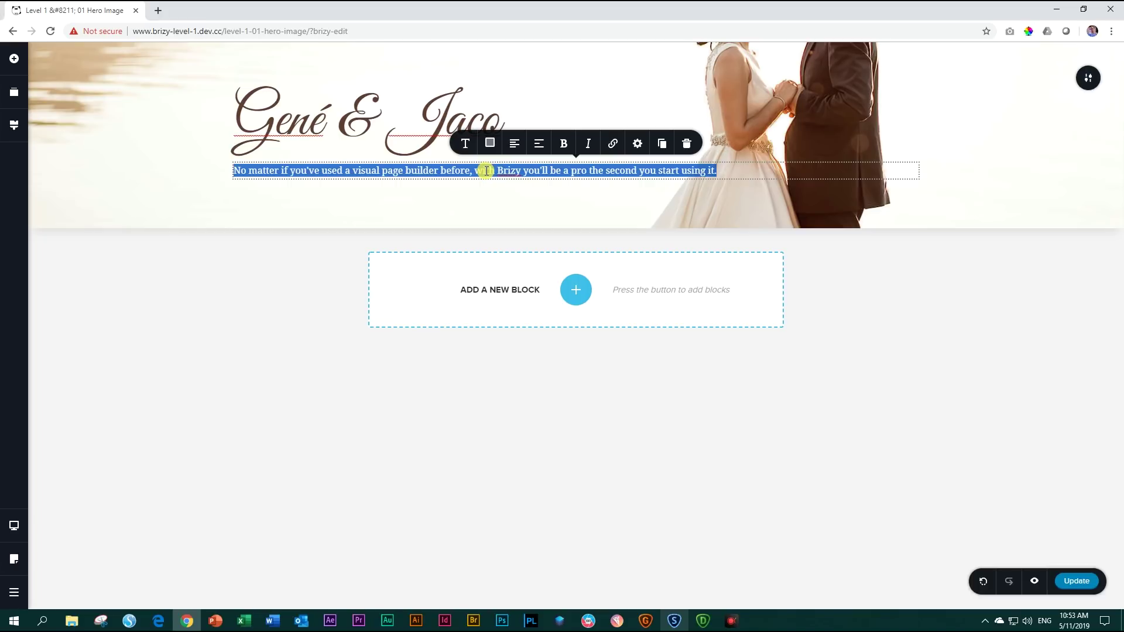
type("A")
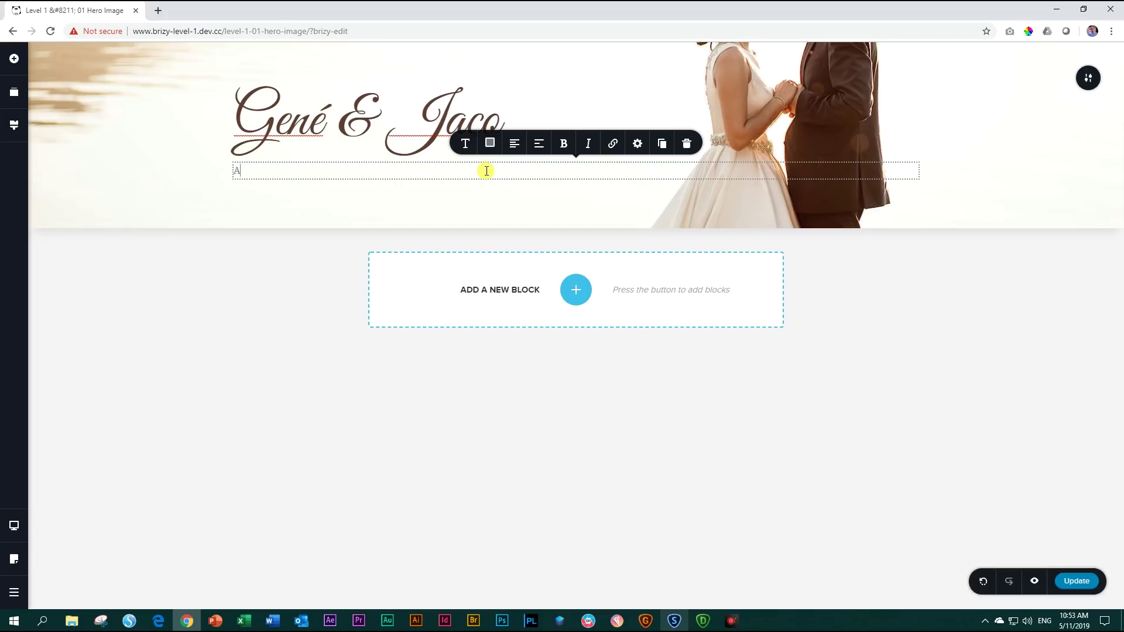
type("RE GETTING MARRIED")
Set the "ARE GETTING MARRIED" text to the Open Sans font with a line height of 1.0
left_click(462, 143)
scroll(430, 195, "down", 8)
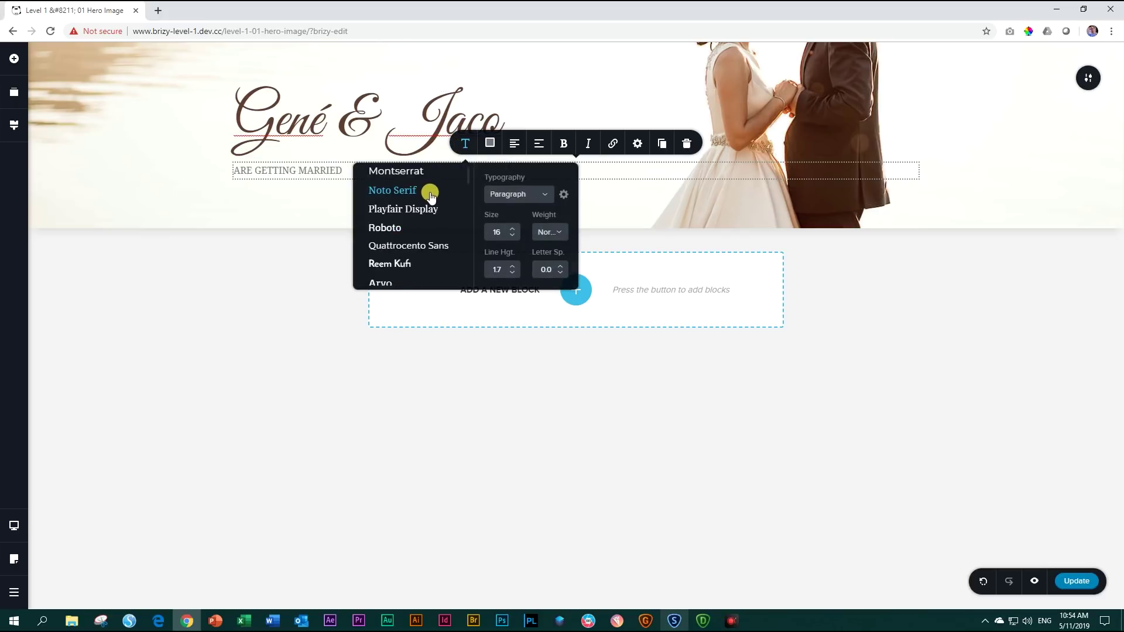
scroll(432, 196, "down", 10)
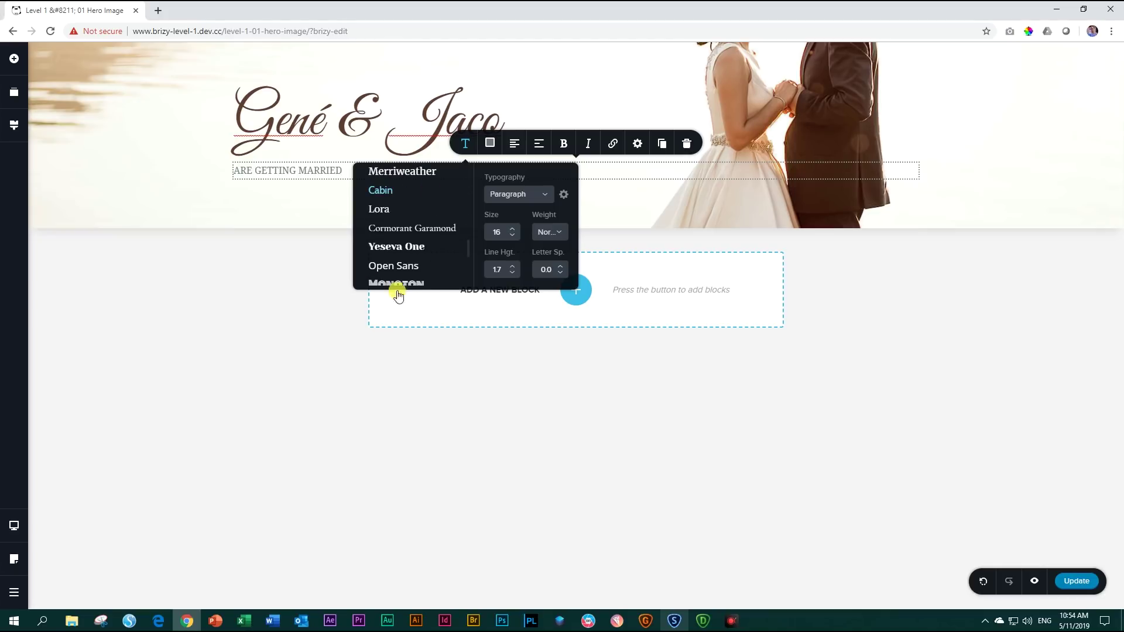
left_click(409, 268)
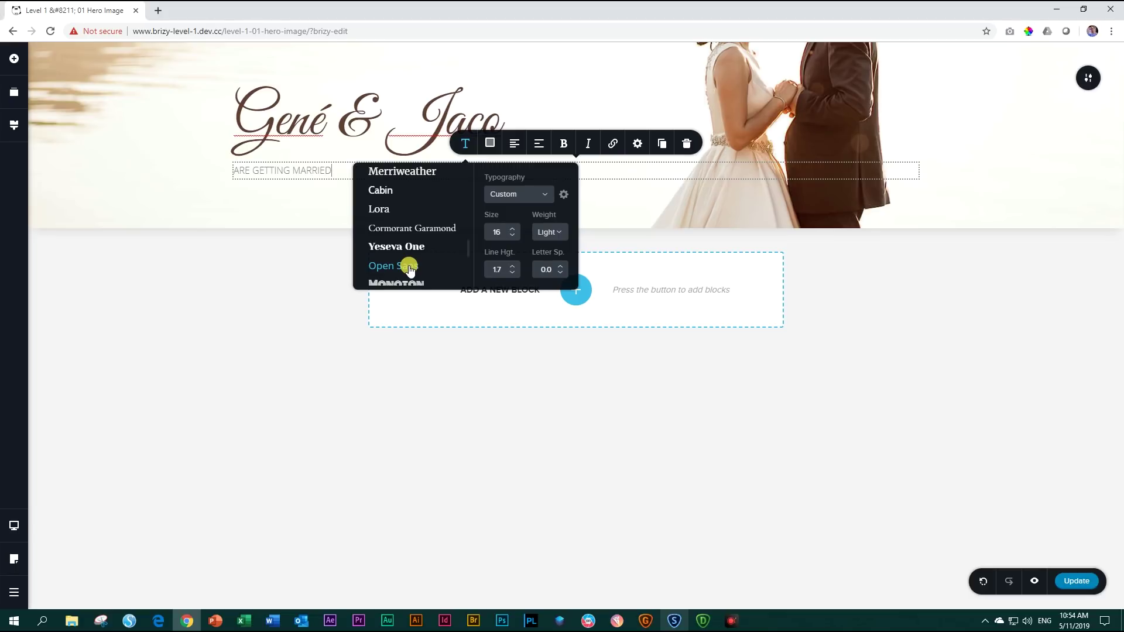
left_click(512, 274)
left_click(513, 274)
left_click(512, 274)
left_click(512, 274)
left_click(512, 274)
left_click(512, 274)
left_click(512, 274)
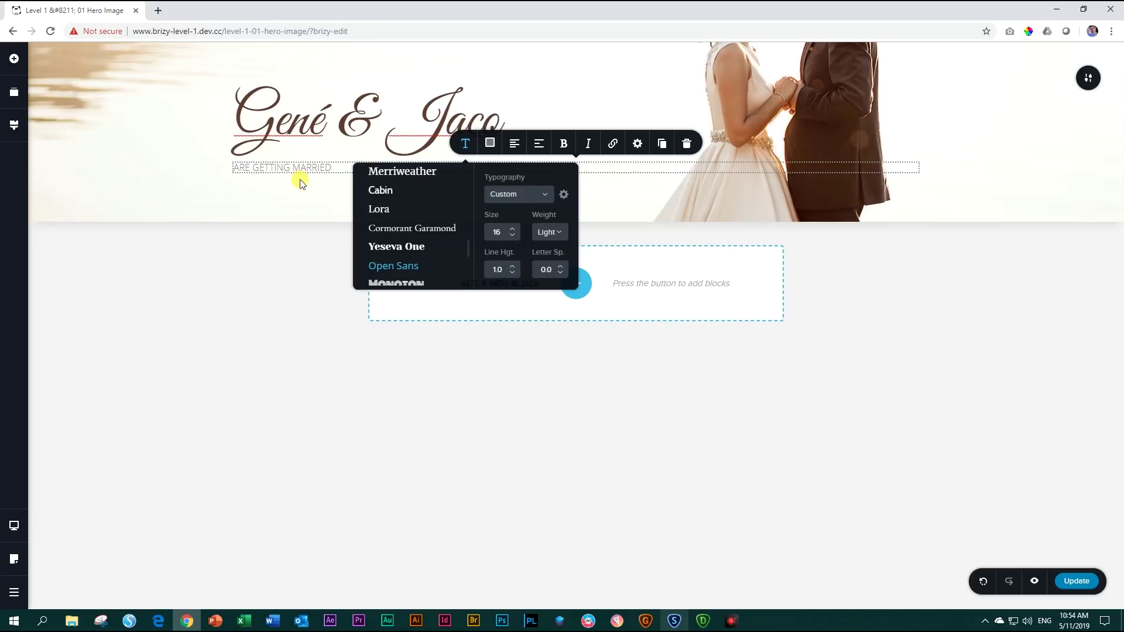
Increase the "ARE GETTING MARRIED" text's letter spacing to 5.5 and its size to 22
left_click(562, 268)
left_click(561, 268)
left_click(562, 268)
left_click(562, 268)
left_click(561, 268)
left_click(562, 268)
left_click(562, 268)
left_click(560, 267)
left_click(560, 267)
left_click(561, 267)
left_click(560, 267)
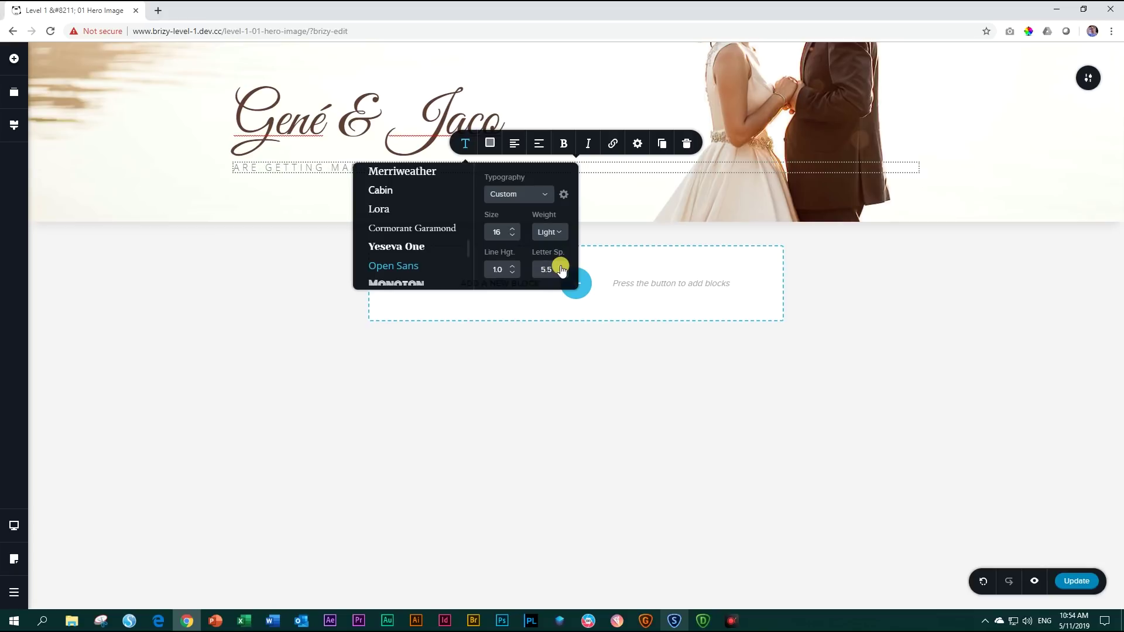
left_click(512, 229)
left_click(512, 229)
left_click(512, 229)
left_click(512, 229)
left_click(512, 229)
left_click(512, 229)
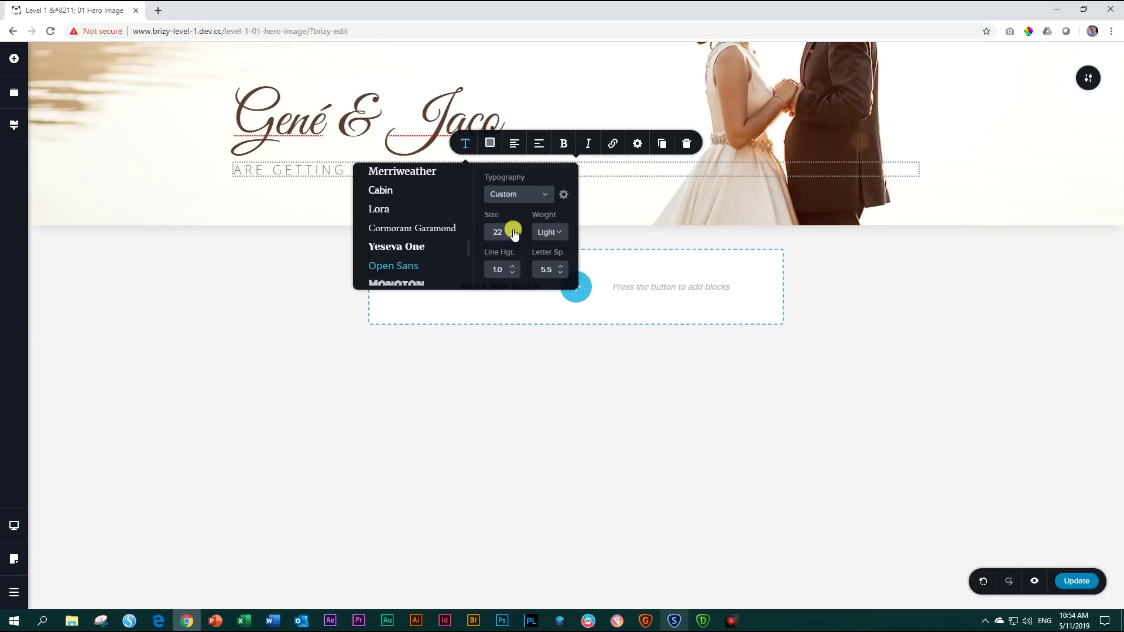
Apply the copied hex color #5F3D31 to the "ARE GETTING MARRIED" text
left_click(491, 145)
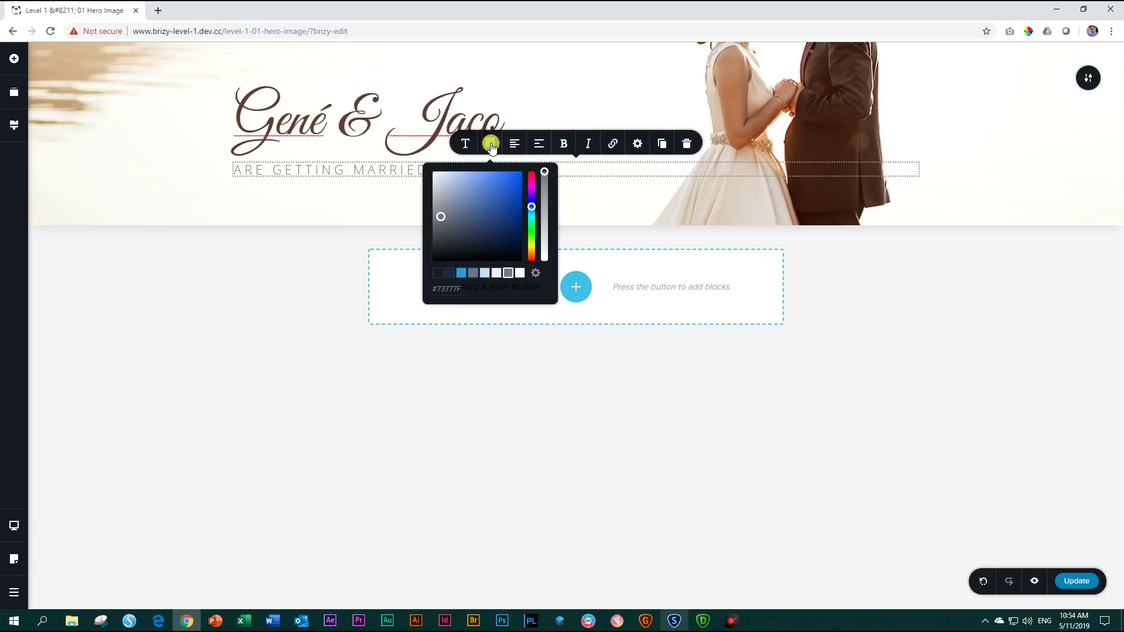
double_click(444, 289)
key("ctrl+v")
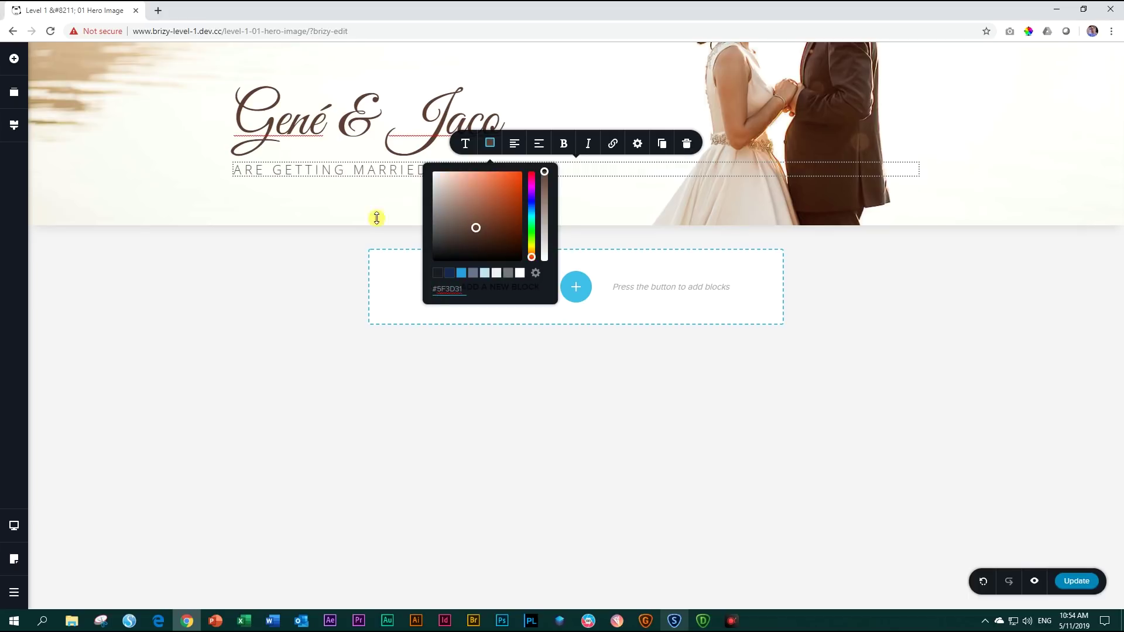
left_click(489, 143)
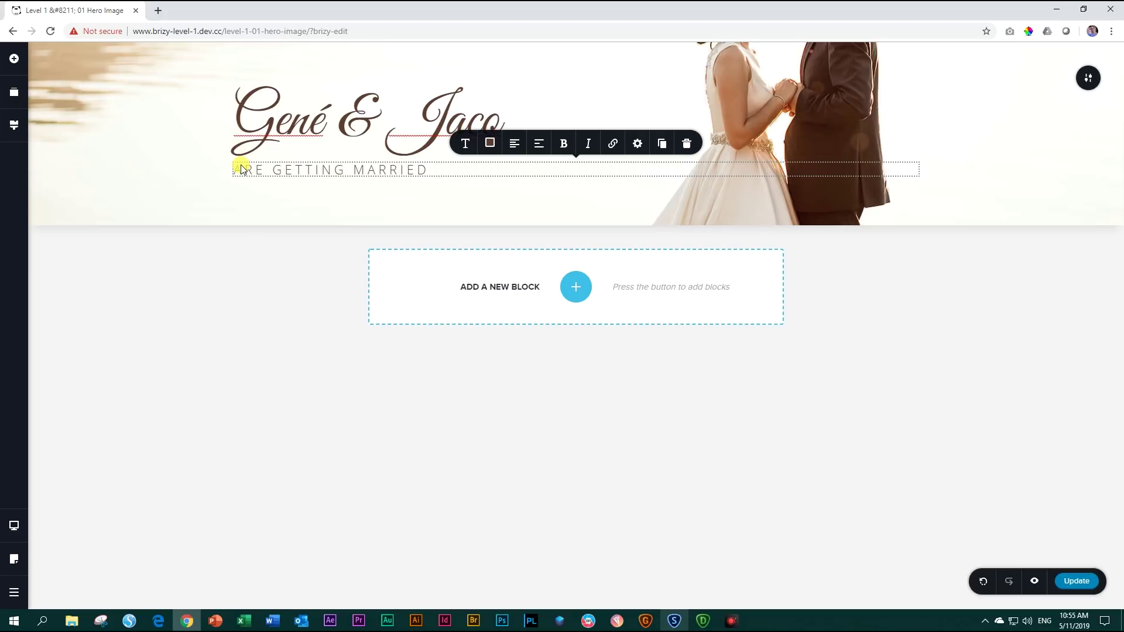
Try uniform padding of 42 px and 100 px around the "ARE GETTING MARRIED" text and reset it to 0
left_click(638, 146)
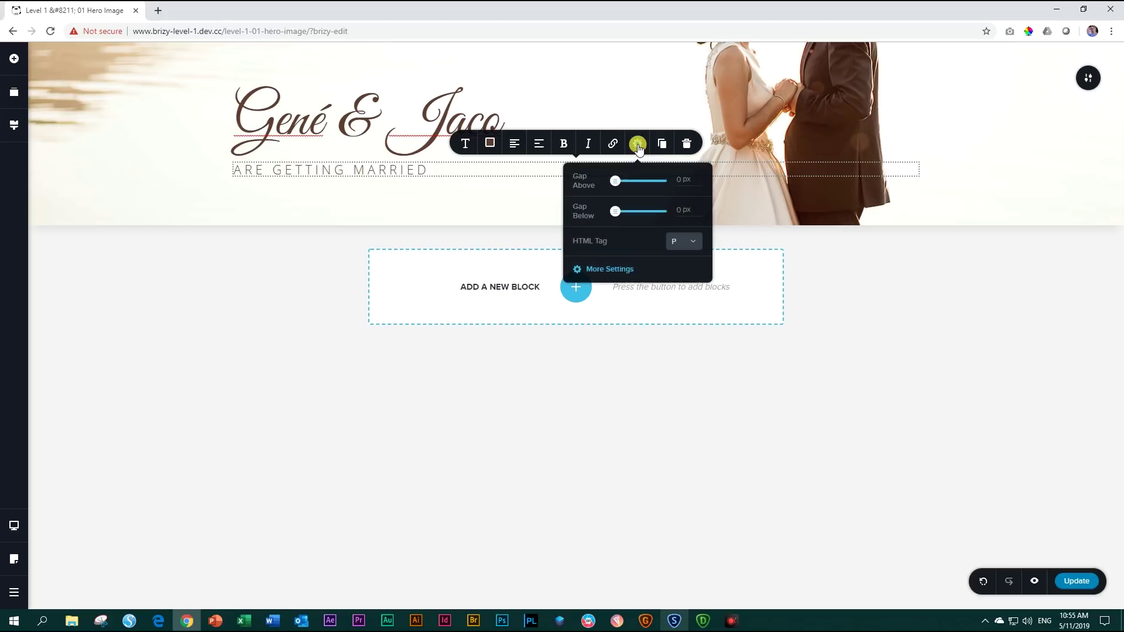
left_click(591, 267)
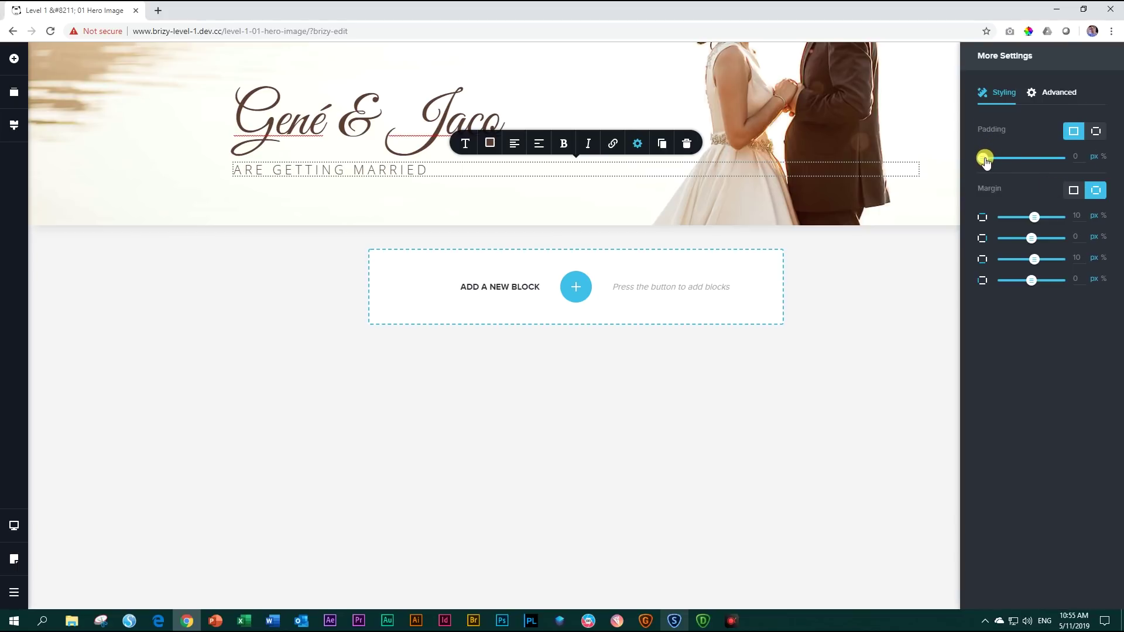
left_click_drag(985, 161, 1017, 159)
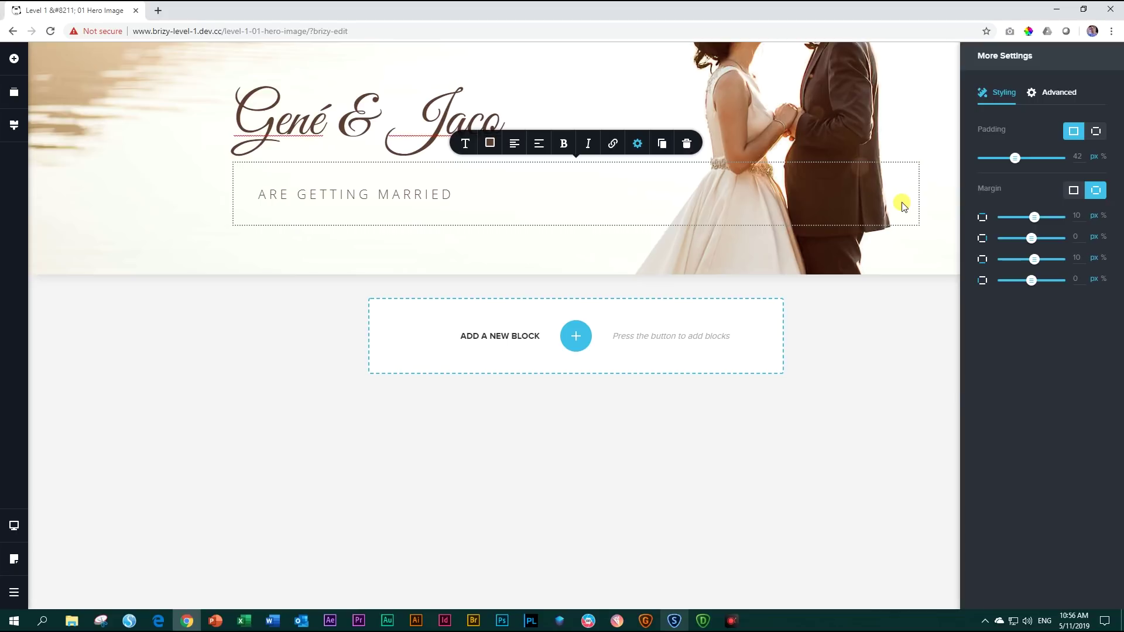
left_click_drag(1016, 164, 1072, 161)
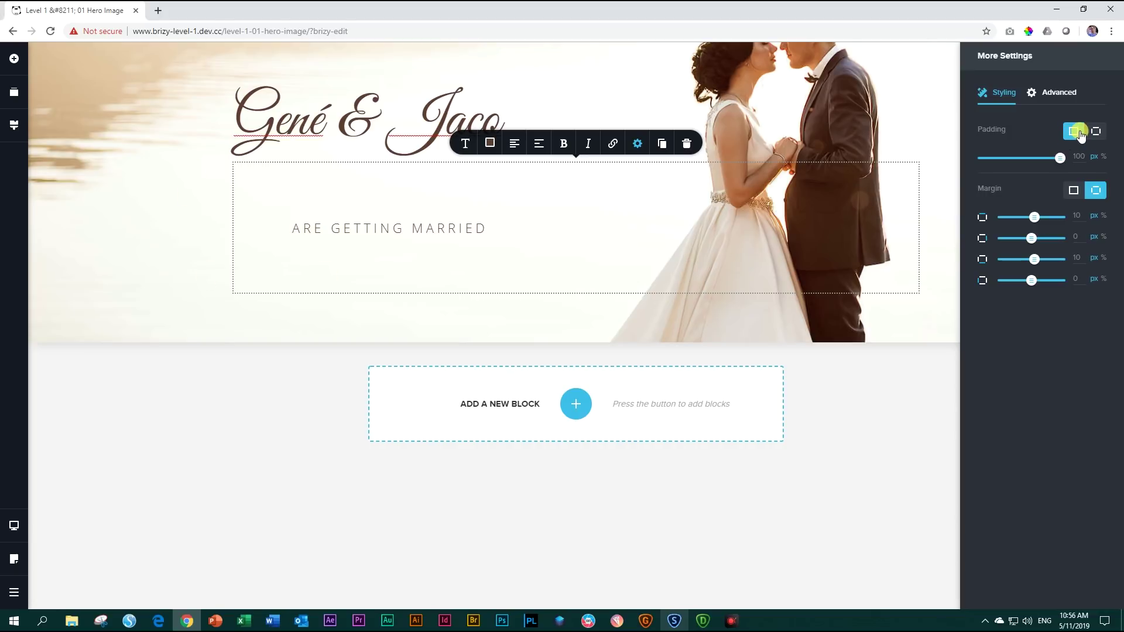
left_click_drag(1060, 158, 971, 163)
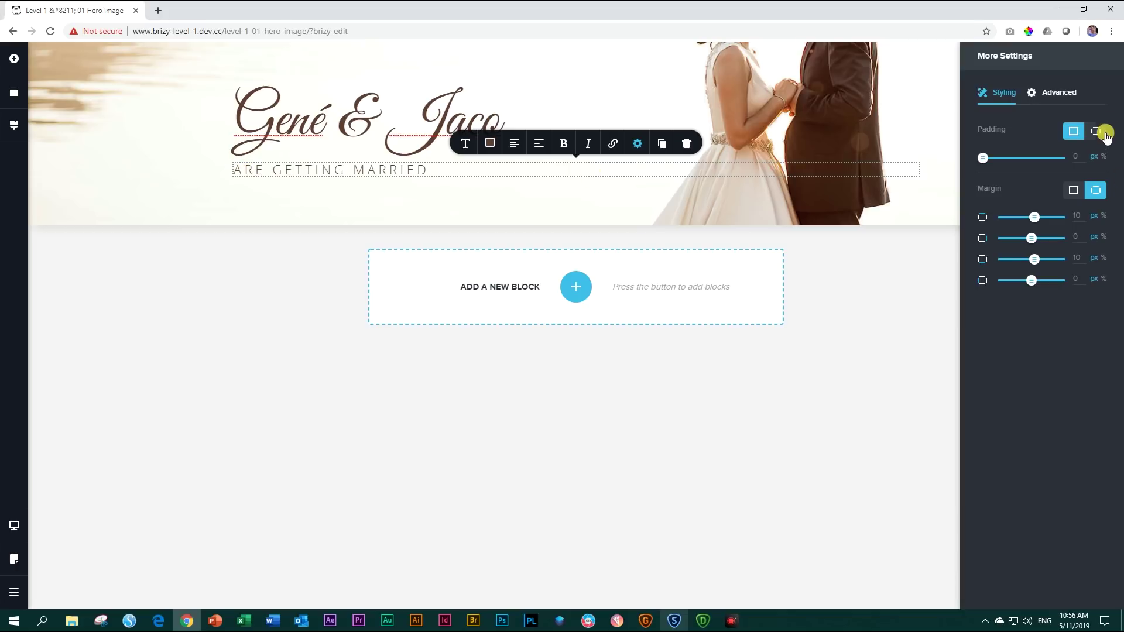
Give the "ARE GETTING MARRIED" text individual spacing with 13 px left padding and a 0 px top margin
left_click(1096, 133)
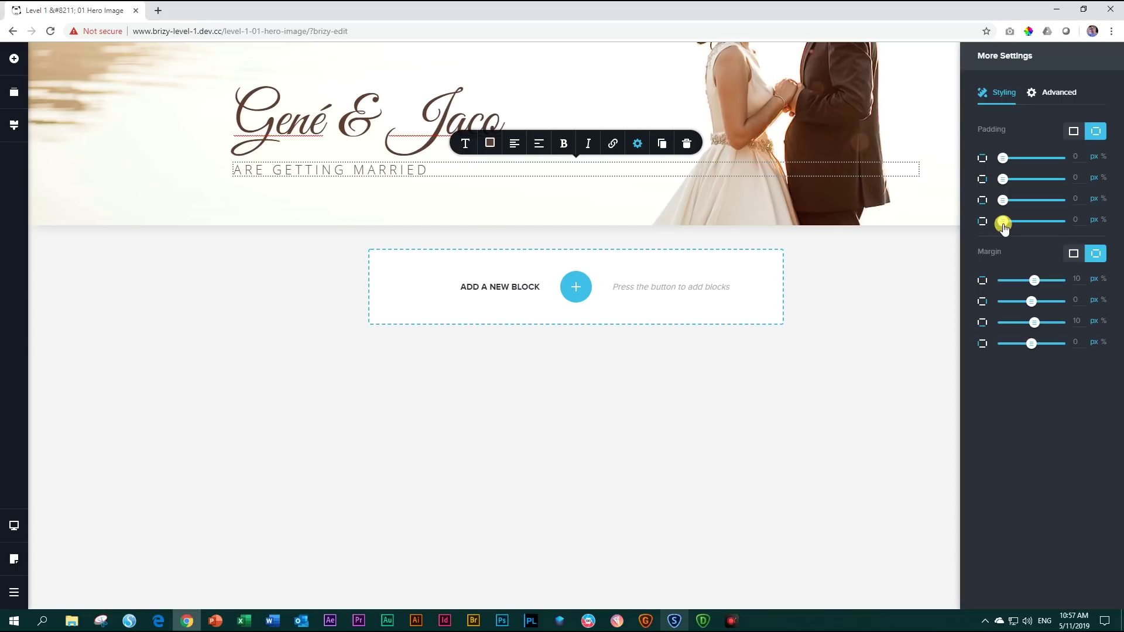
left_click_drag(1003, 223, 1011, 222)
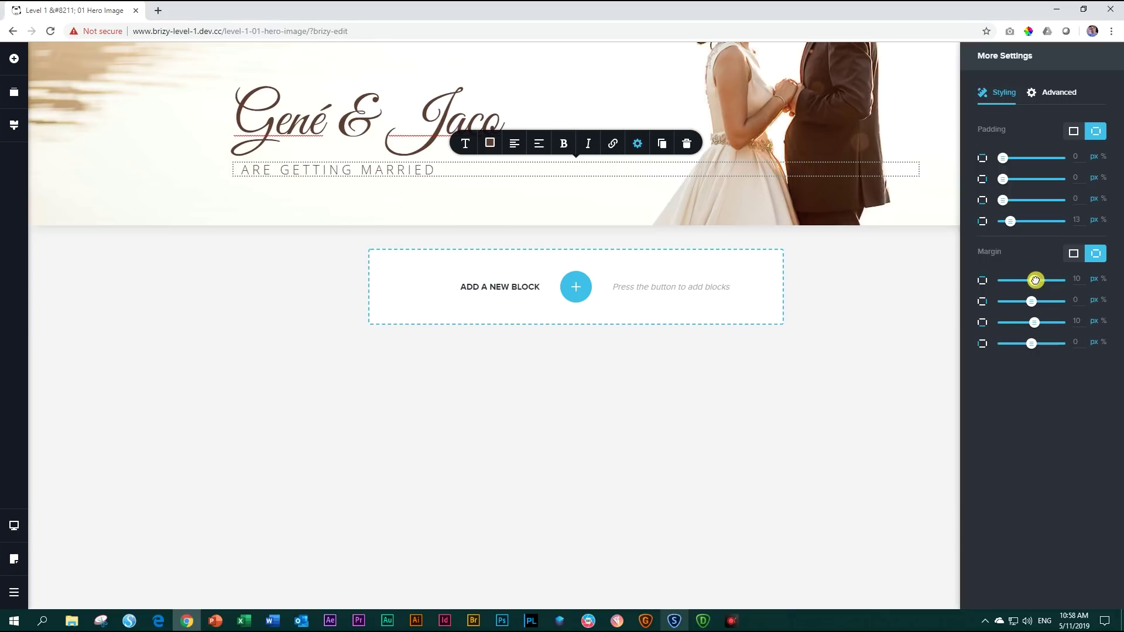
mouse_move(1035, 280)
left_mouse_down()
mouse_move(985, 283)
mouse_move(1087, 278)
mouse_move(992, 283)
mouse_move(1041, 283)
mouse_move(1029, 281)
left_mouse_up()
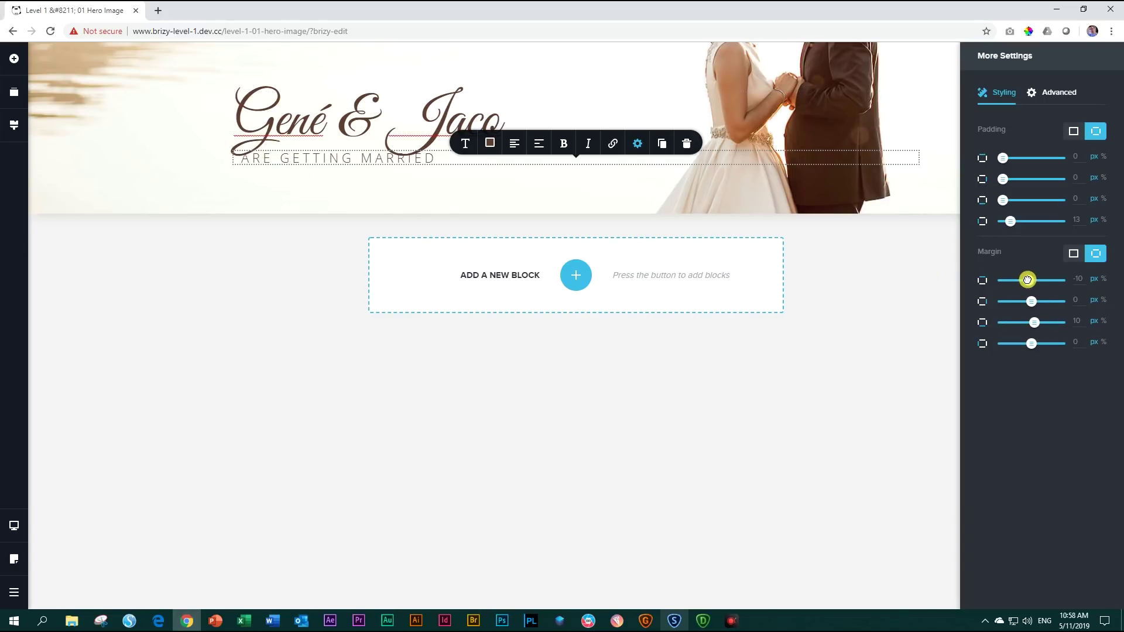
left_click_drag(1027, 280, 1030, 279)
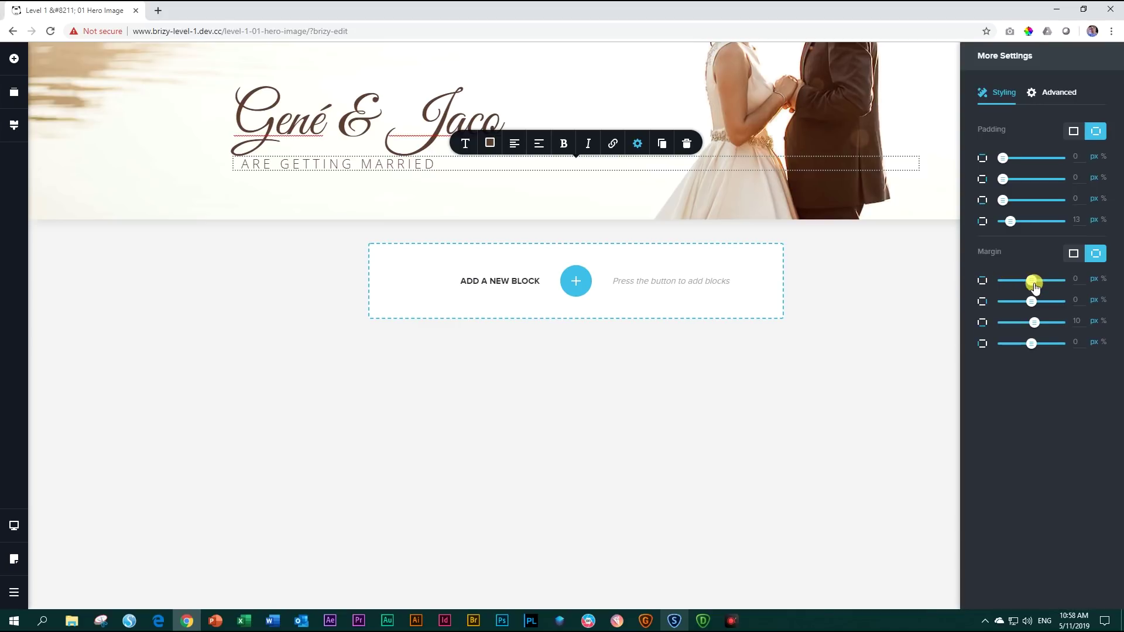
left_click_drag(1031, 279, 1033, 279)
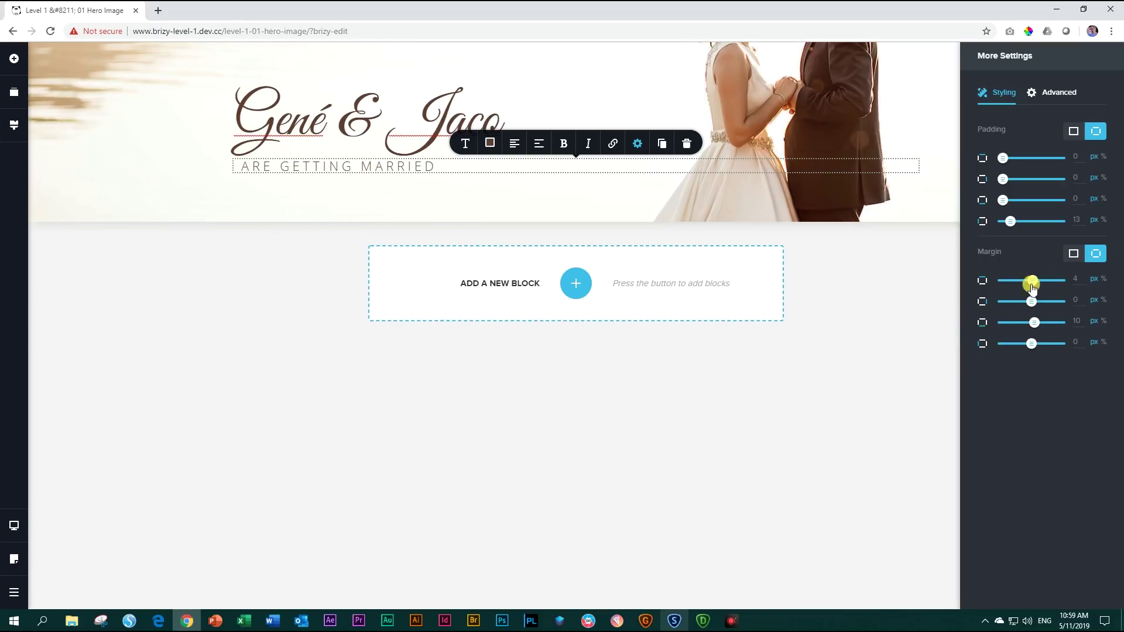
left_click_drag(1032, 280, 1029, 278)
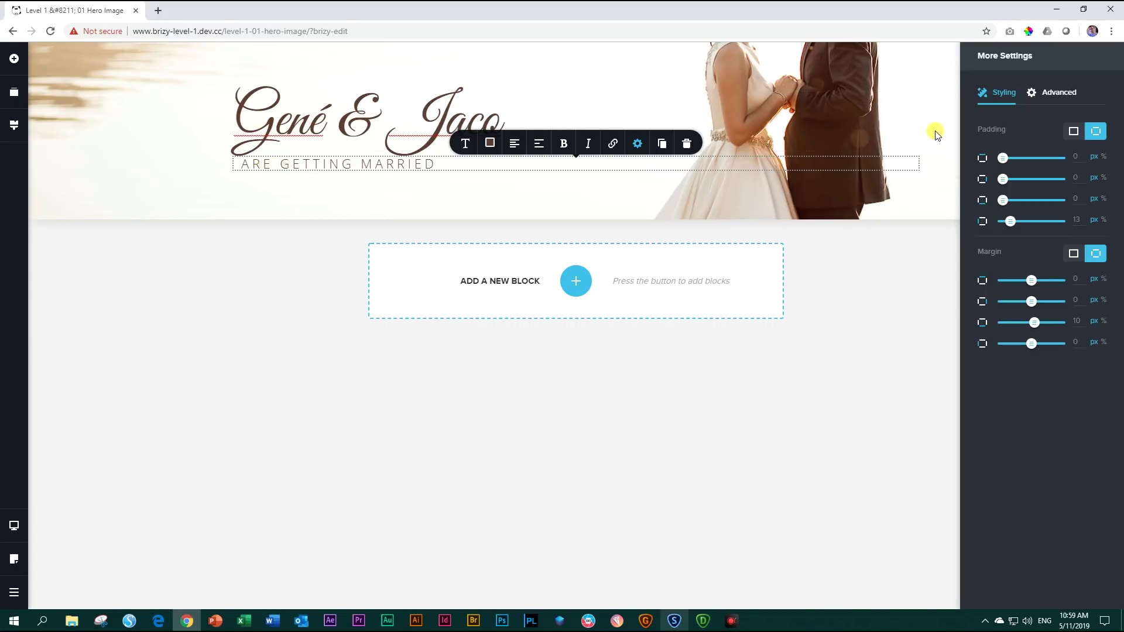
Close the tagline's spacing settings, save the page and preview the hero section
left_click(829, 282)
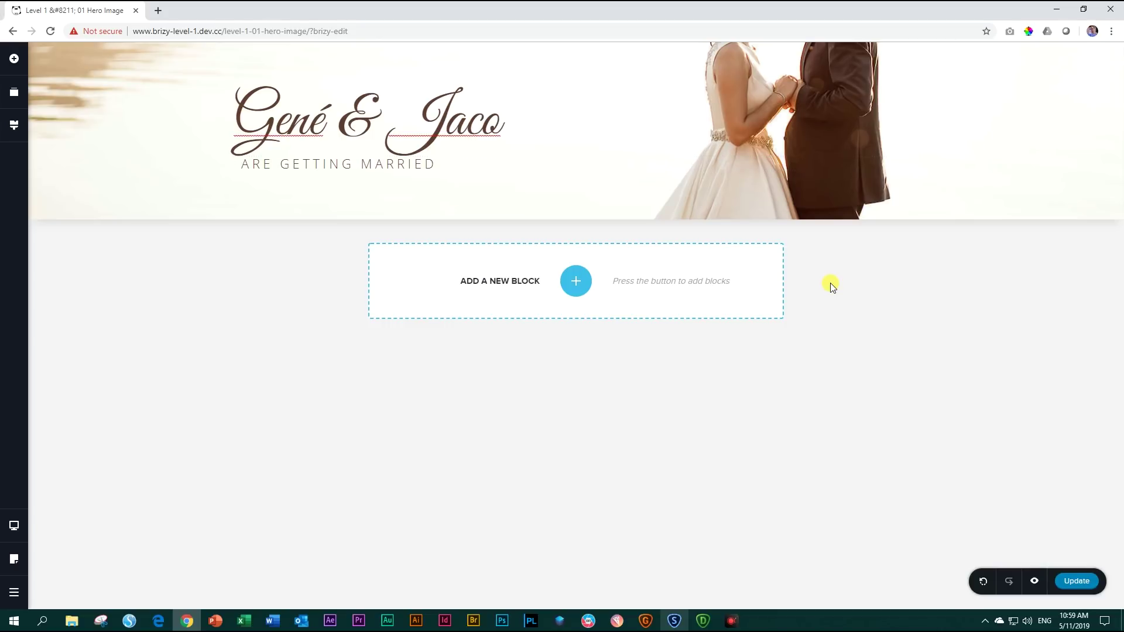
key("ctrl+s")
left_click(1037, 584)
Set the hero block's uniform padding to 167 px
mouse_move(1089, 86)
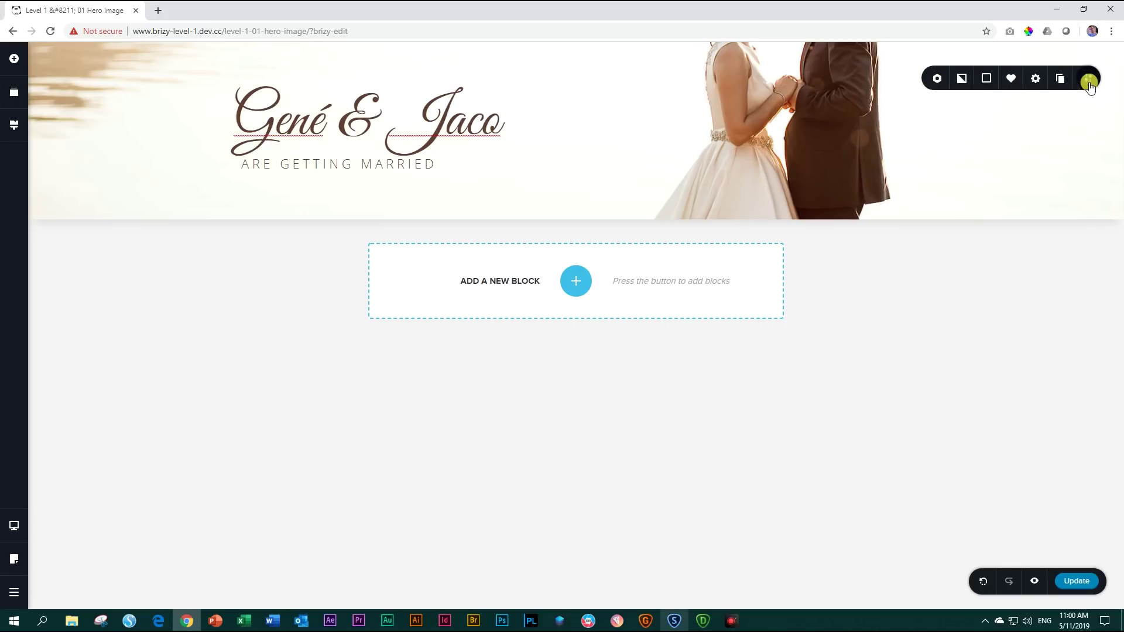
left_click(1039, 84)
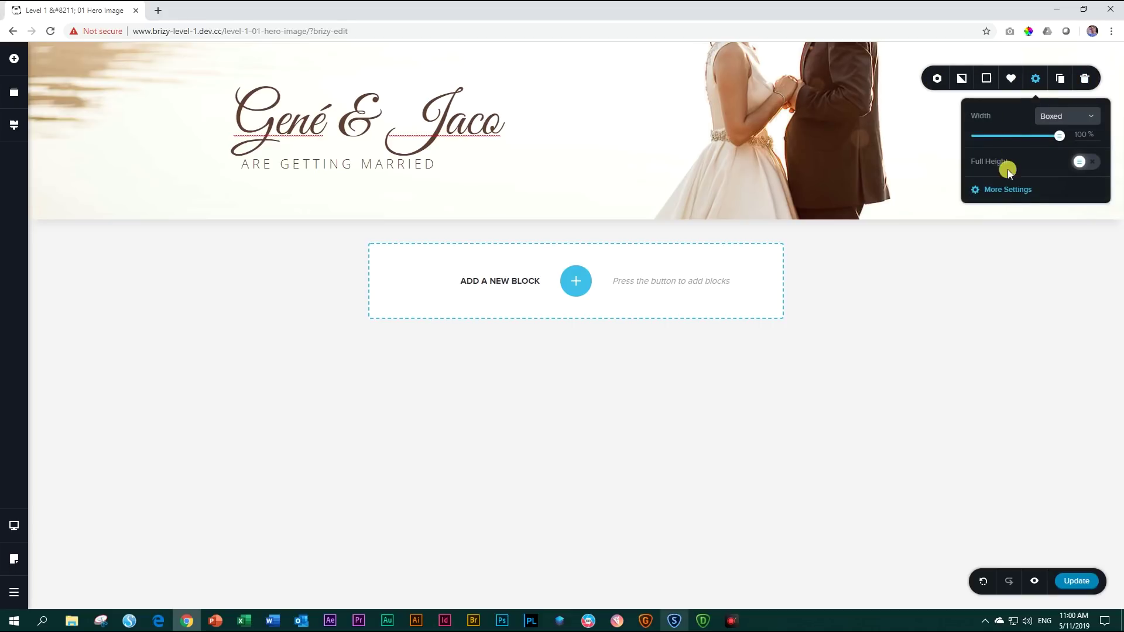
left_click(1009, 186)
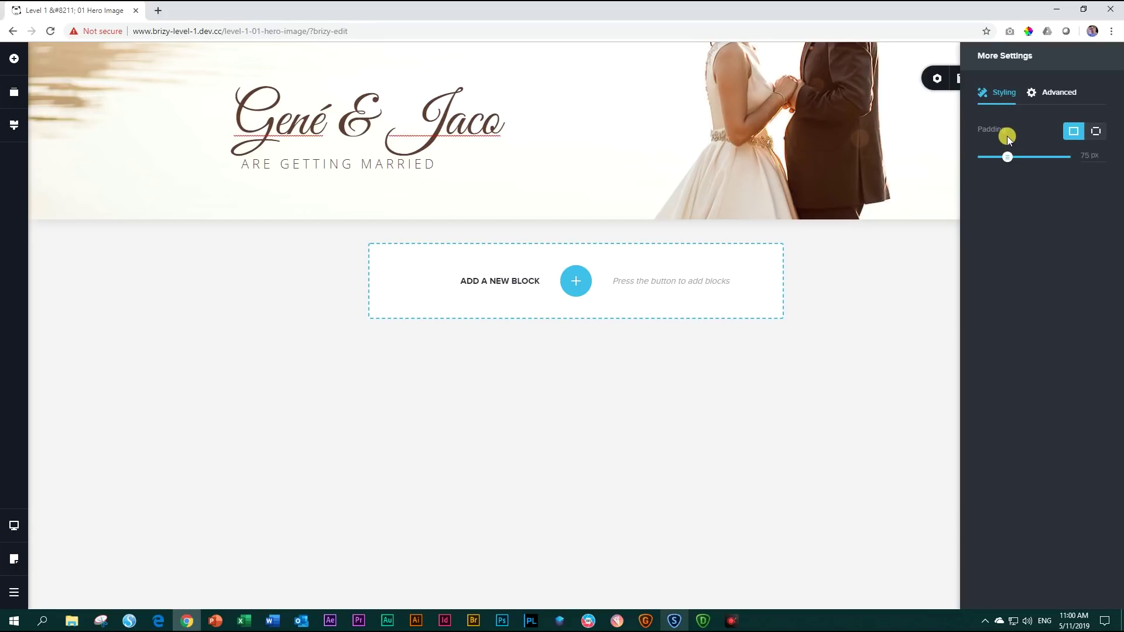
left_click(1095, 132)
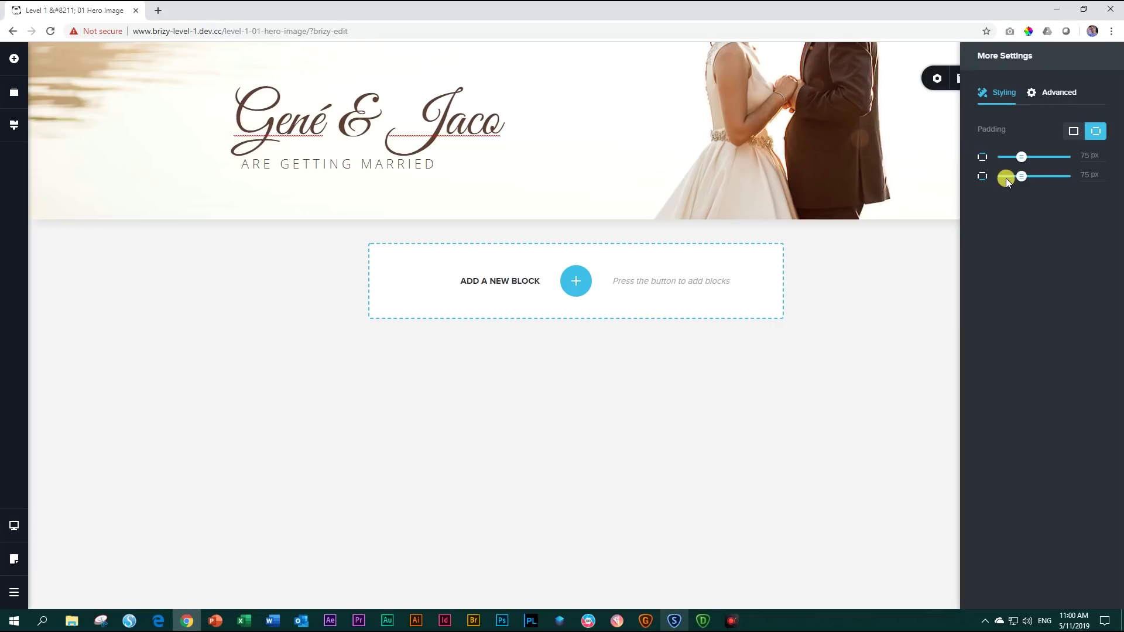
left_click(1072, 132)
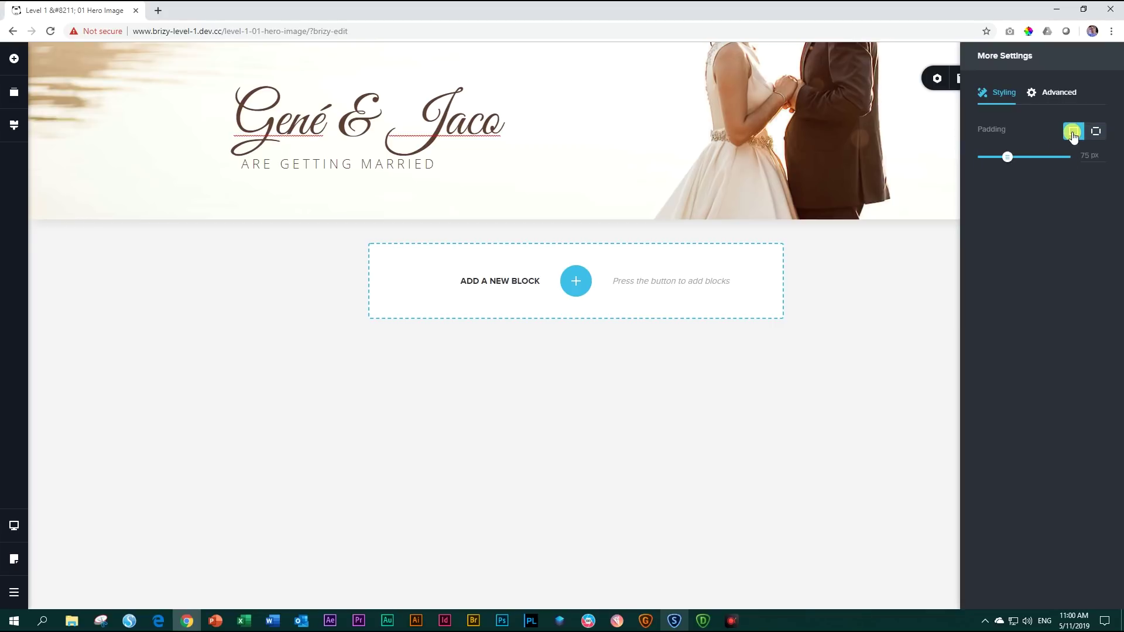
left_click_drag(1007, 156, 1038, 157)
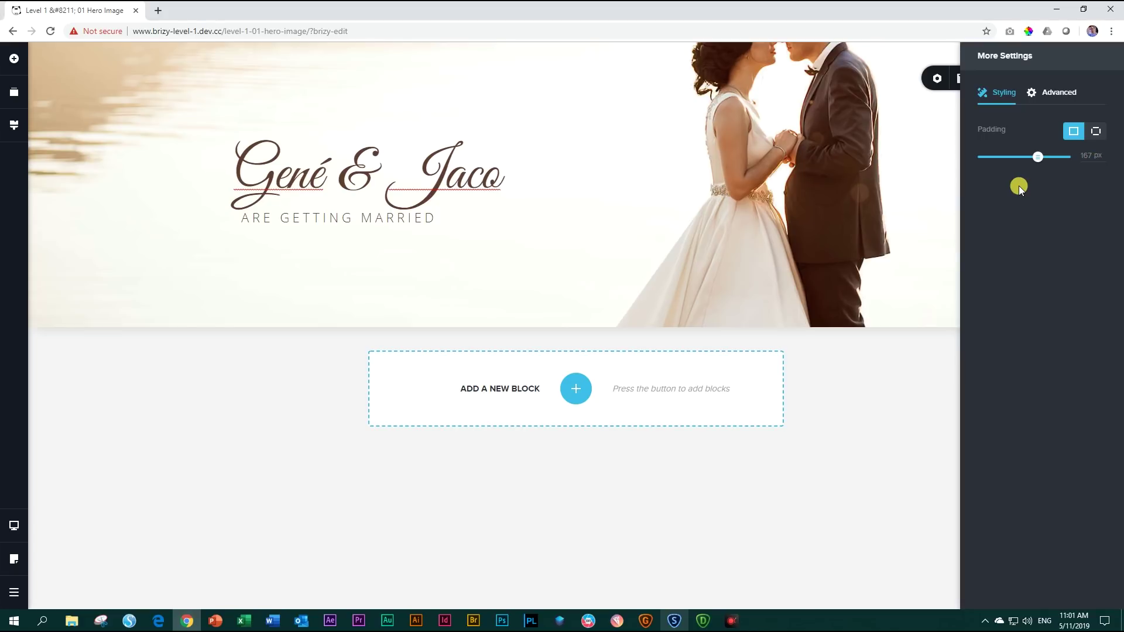
left_click(941, 188)
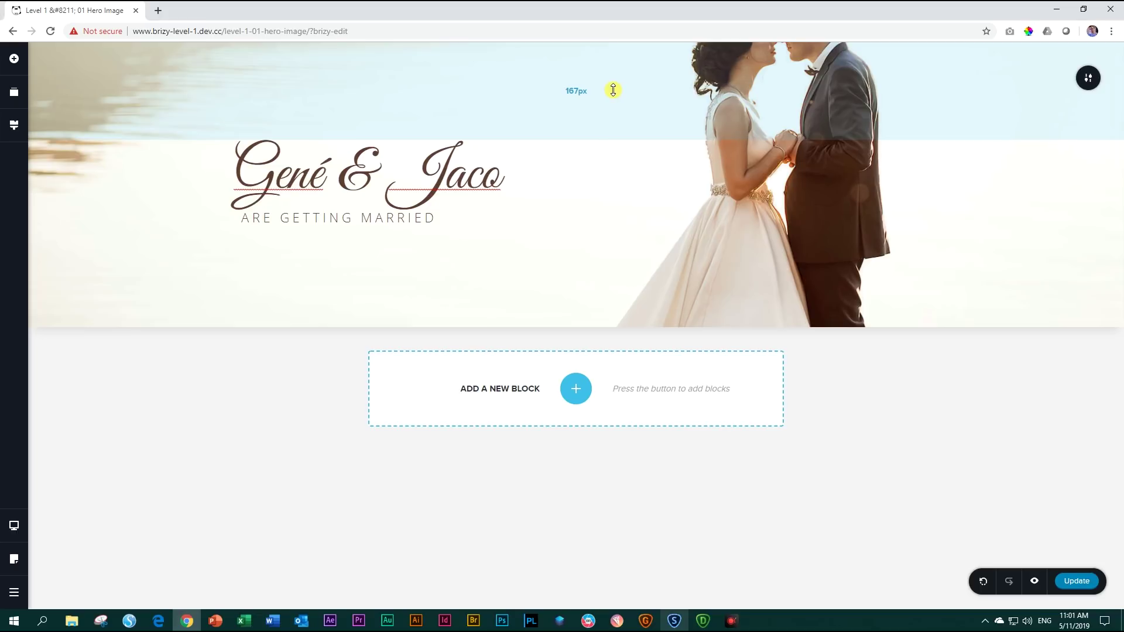
Adjust the hero block's padding directly on the canvas, reducing the space below the tagline and setting the top padding to 62 px
left_click_drag(613, 89, 636, 85)
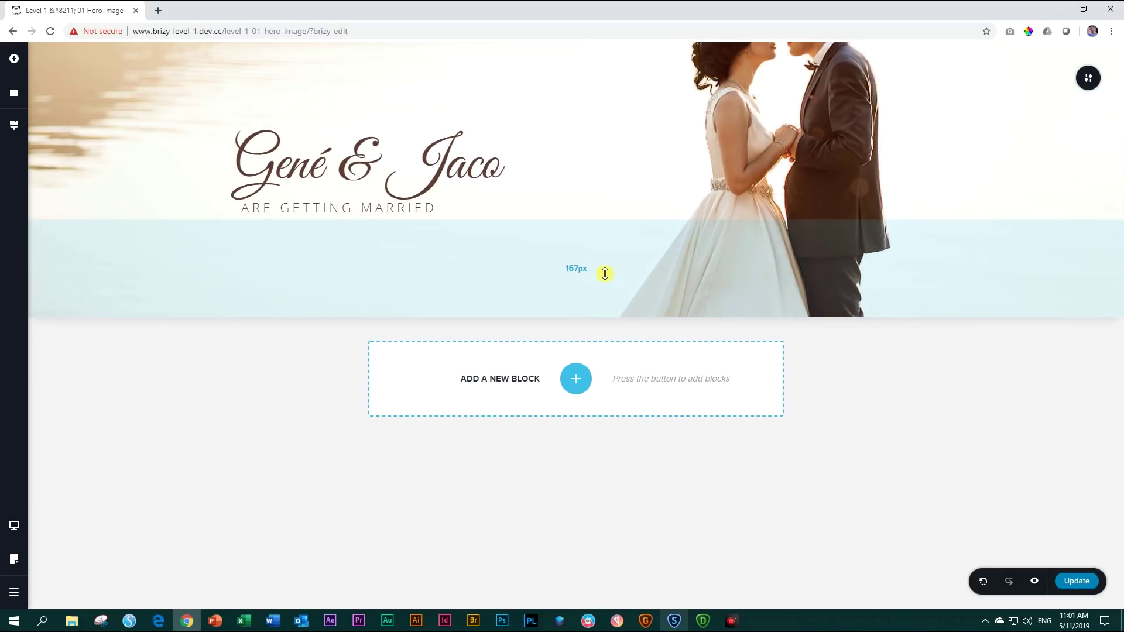
mouse_move(605, 273)
left_mouse_down()
mouse_move(604, 345)
mouse_move(619, 264)
left_mouse_up()
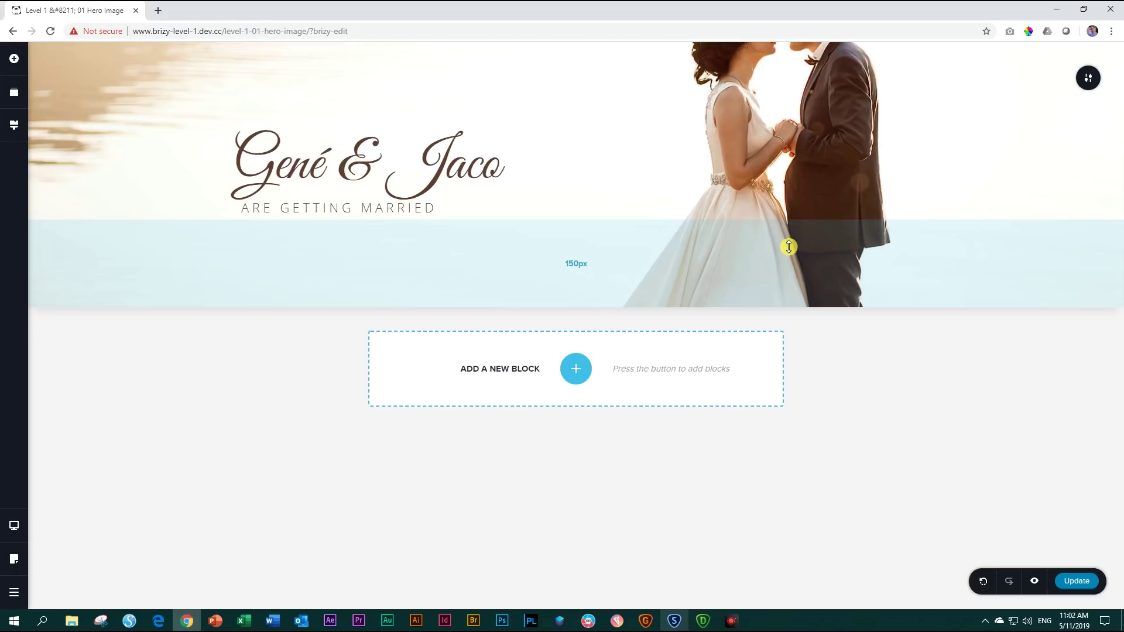
left_click_drag(665, 273, 667, 228)
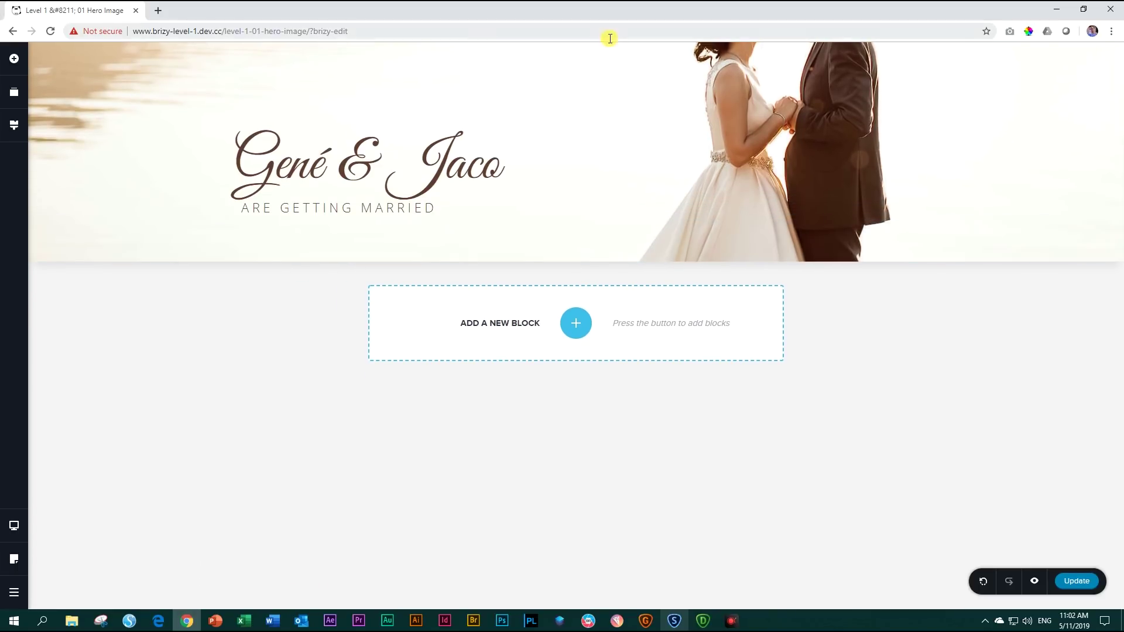
left_click_drag(617, 78, 628, 26)
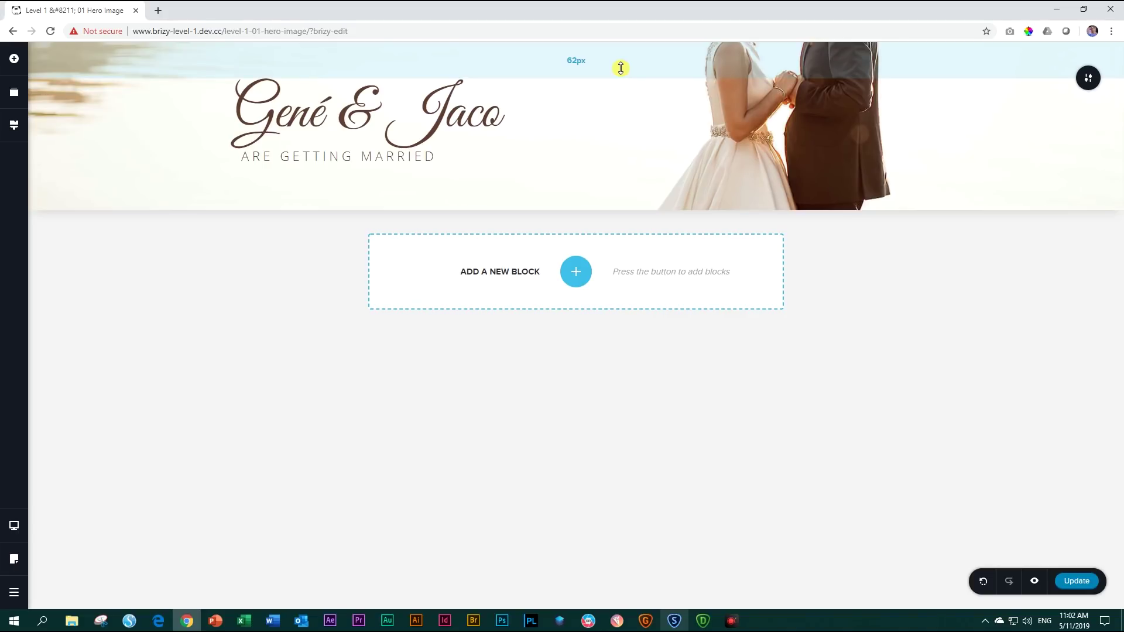
Add a Spacer element directly above the couple's names heading
left_click(16, 62)
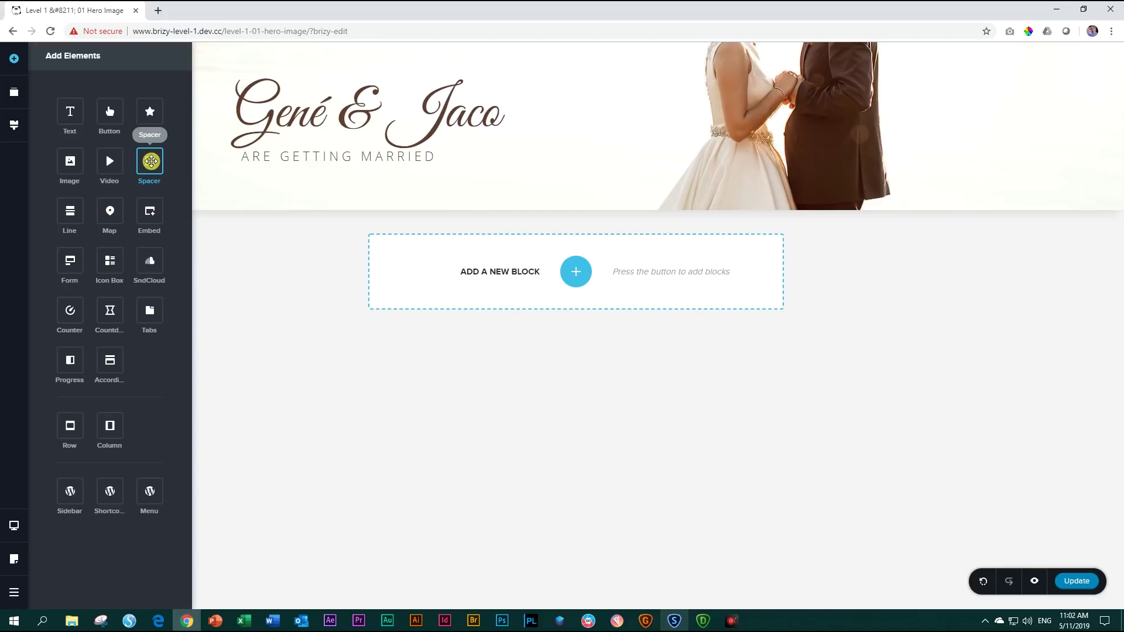
left_click_drag(151, 161, 284, 80)
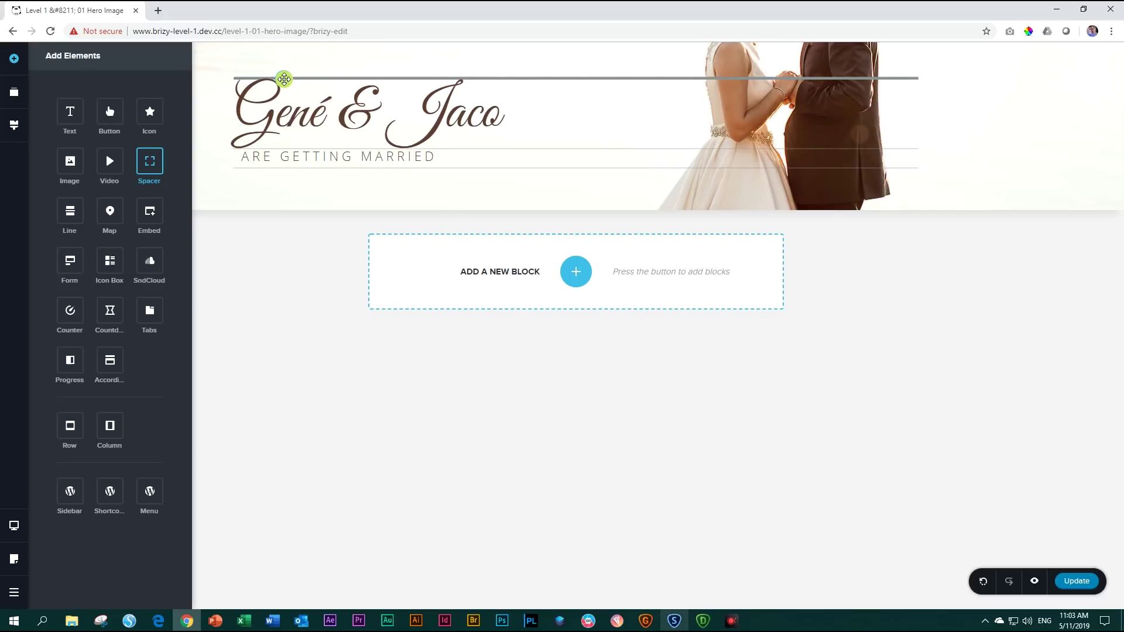
left_click_drag(284, 79, 284, 80)
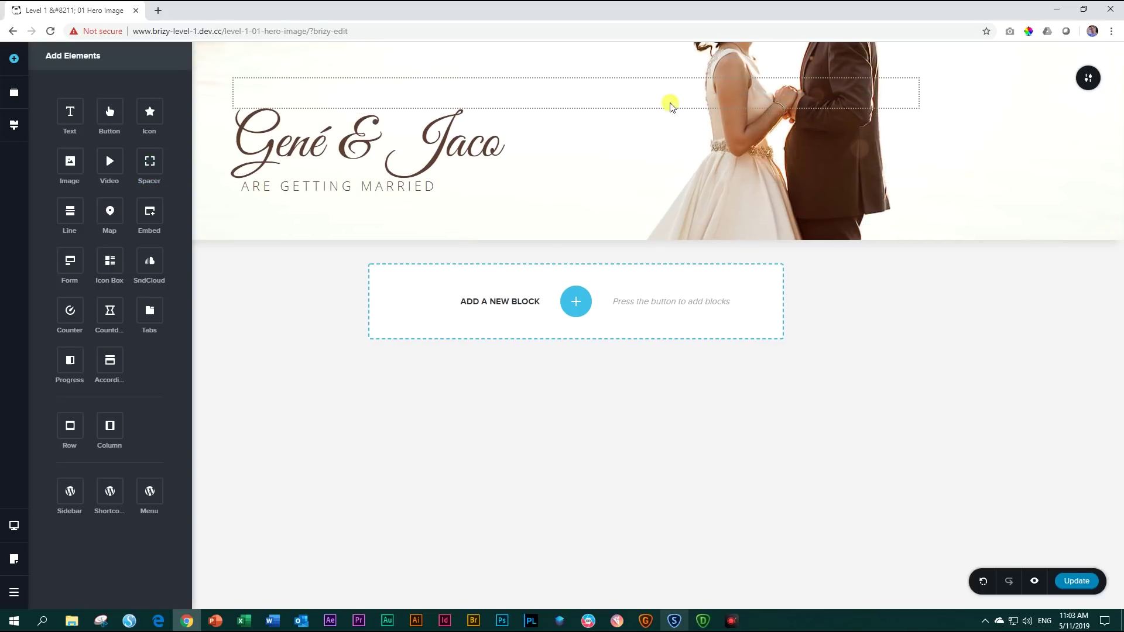
Set the height of the spacer above the names heading to 100 px
left_click(541, 101)
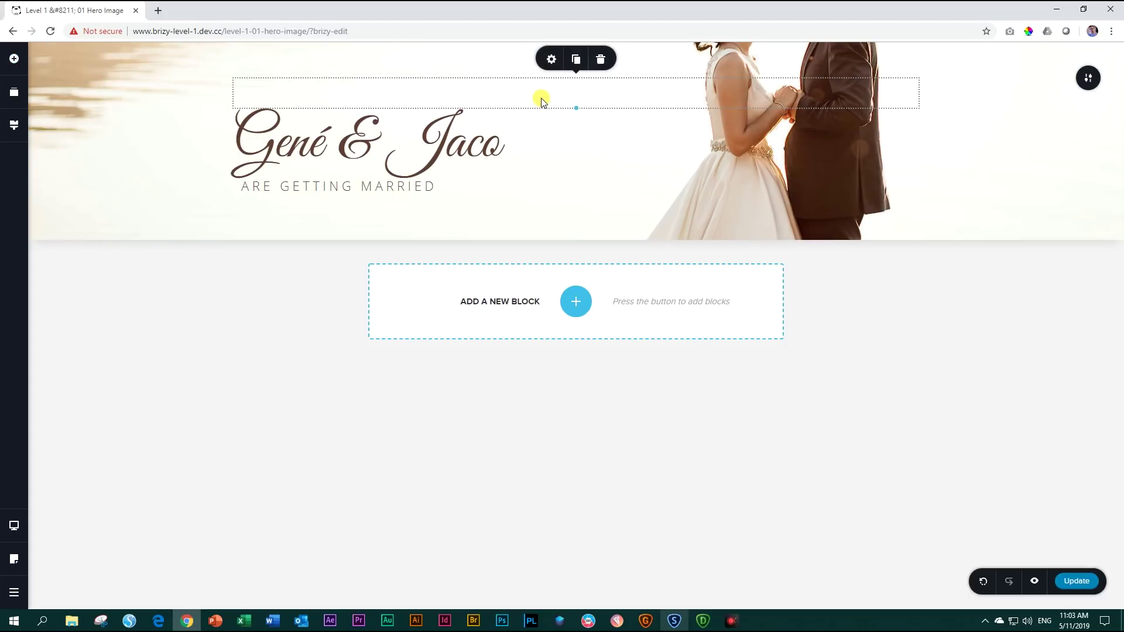
left_click(552, 61)
left_click_drag(542, 96, 557, 97)
left_click_drag(543, 97, 539, 101)
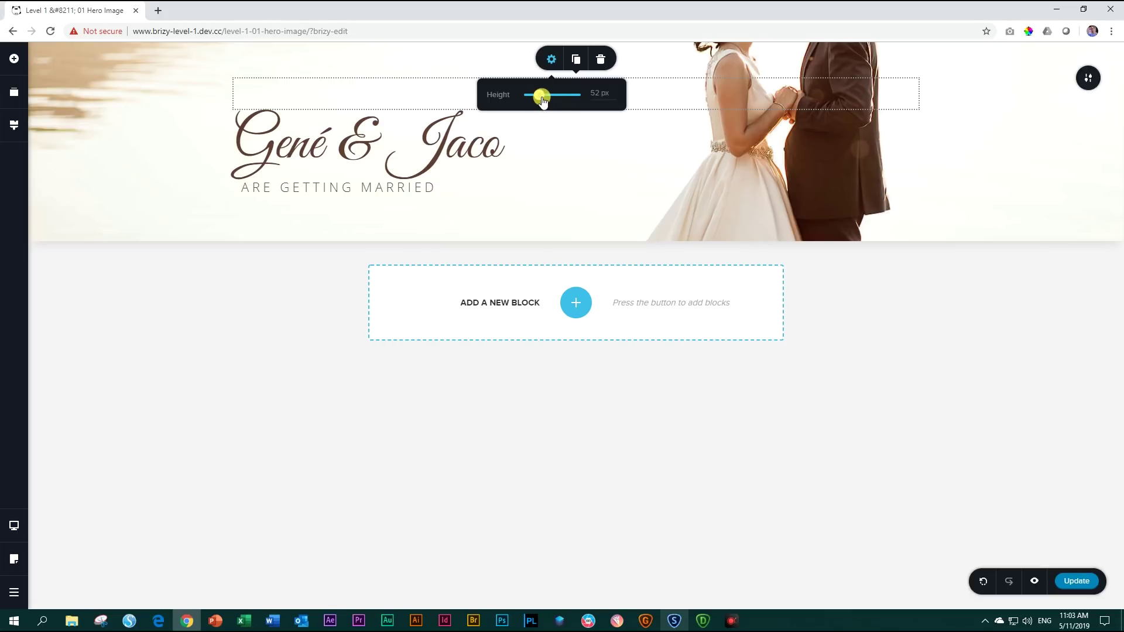
mouse_move(547, 95)
left_mouse_down()
mouse_move(538, 94)
mouse_move(547, 95)
left_mouse_up()
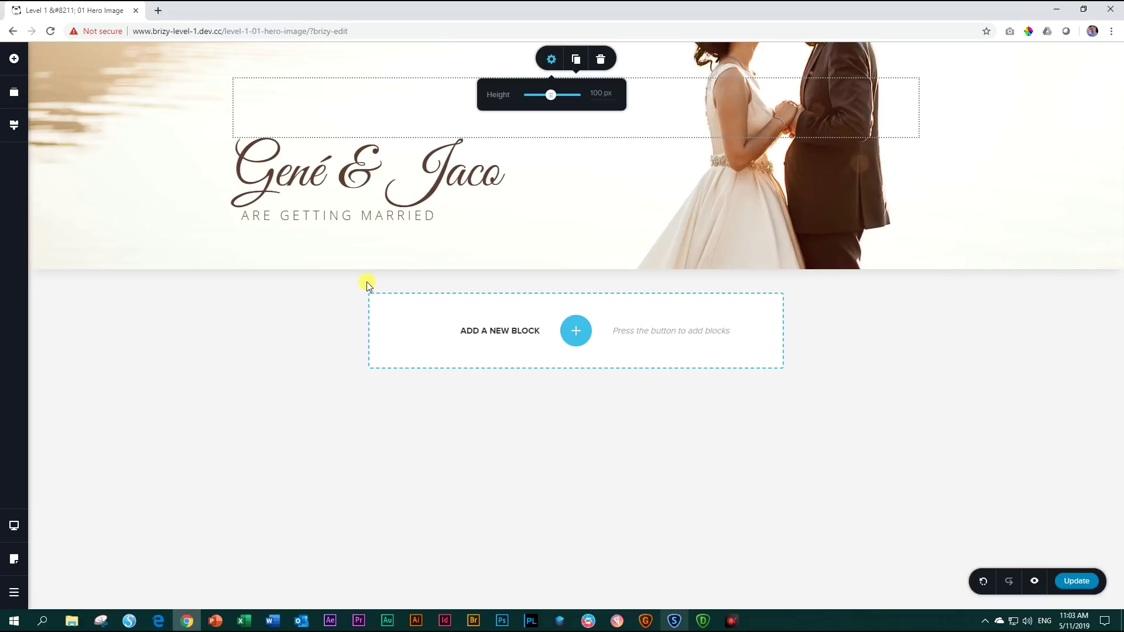
Duplicate the spacer and move the copy below the "ARE GETTING MARRIED" text
left_click(16, 61)
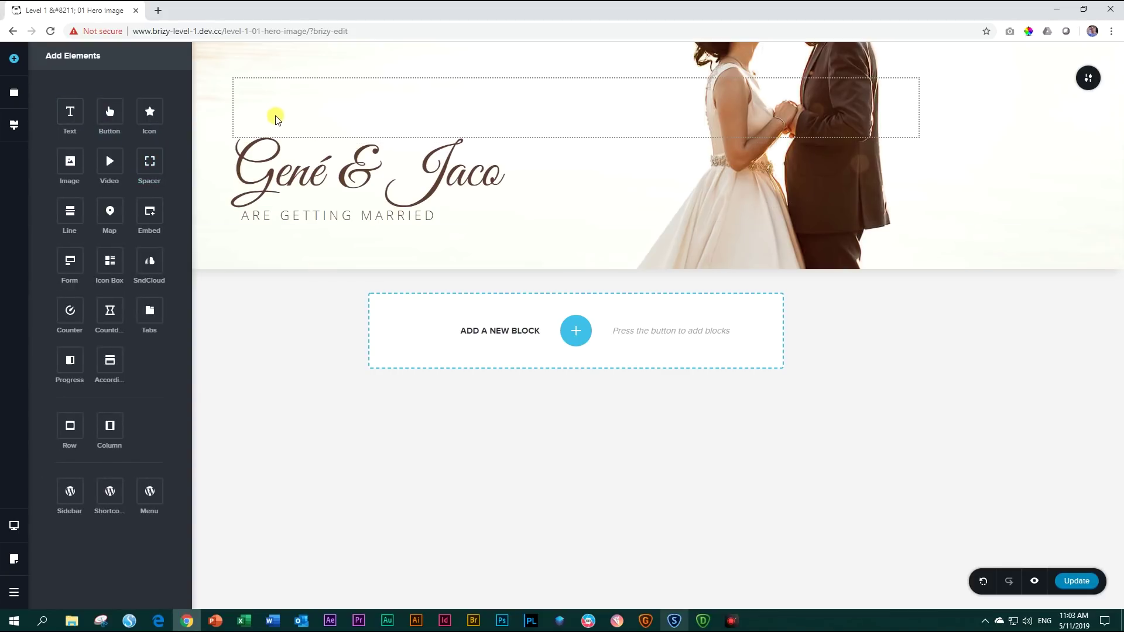
left_click(521, 107)
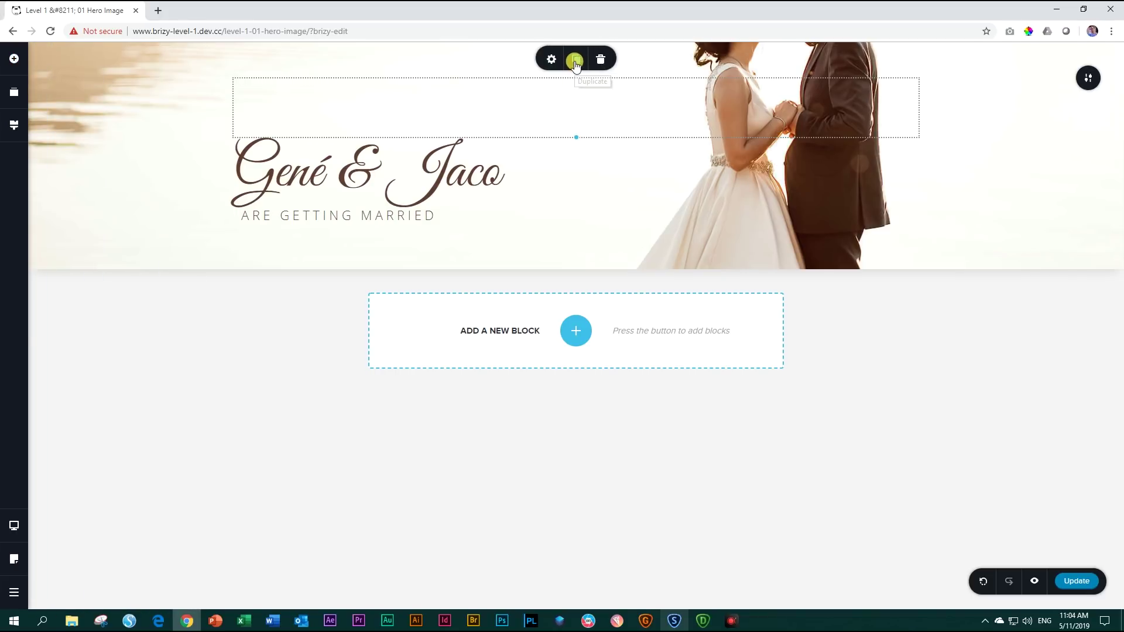
left_click(576, 60)
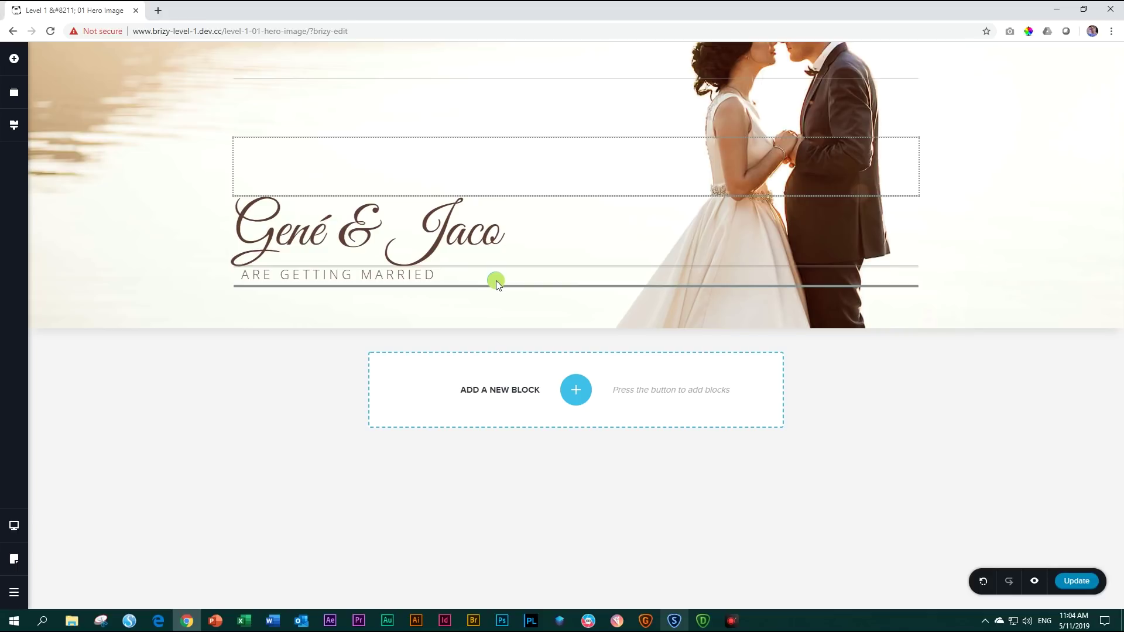
left_click_drag(496, 282, 497, 281)
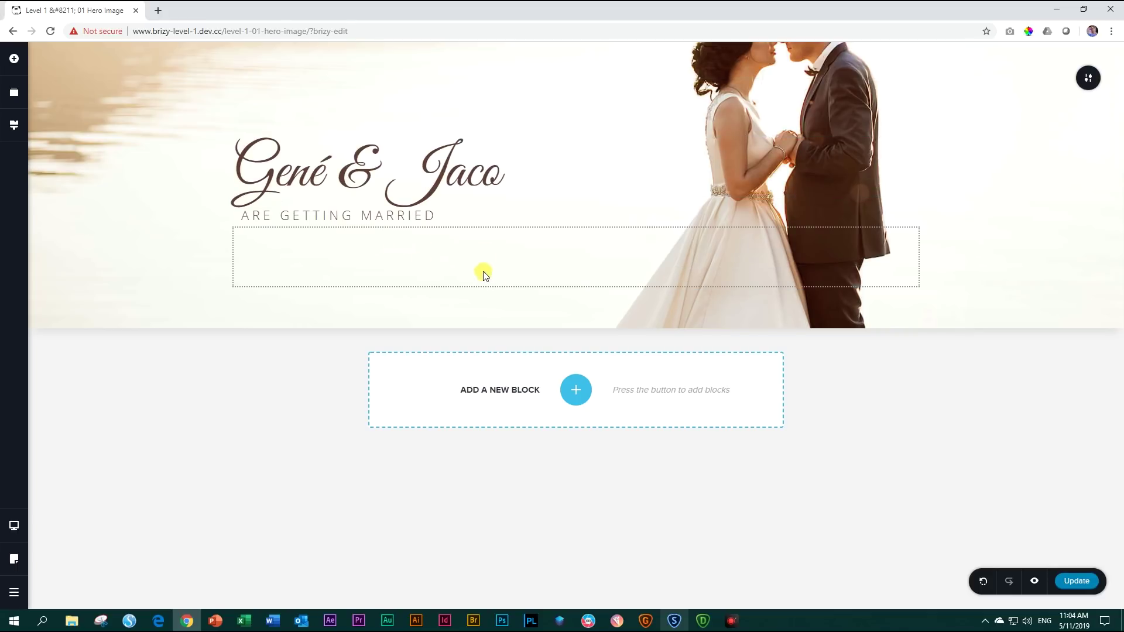
left_click(484, 258)
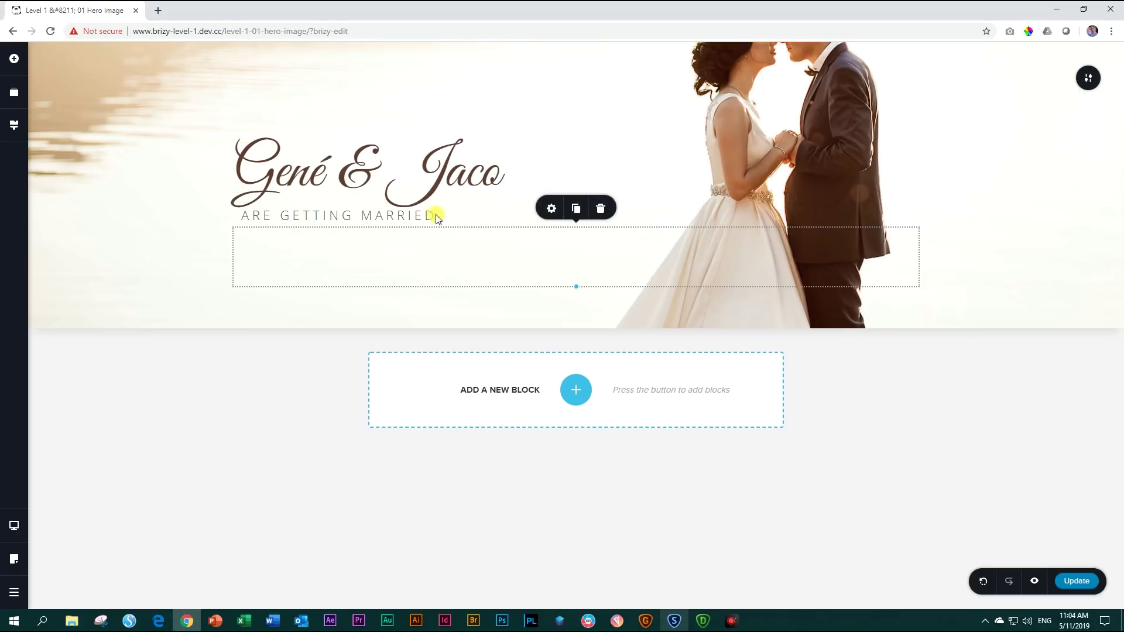
left_click(495, 102)
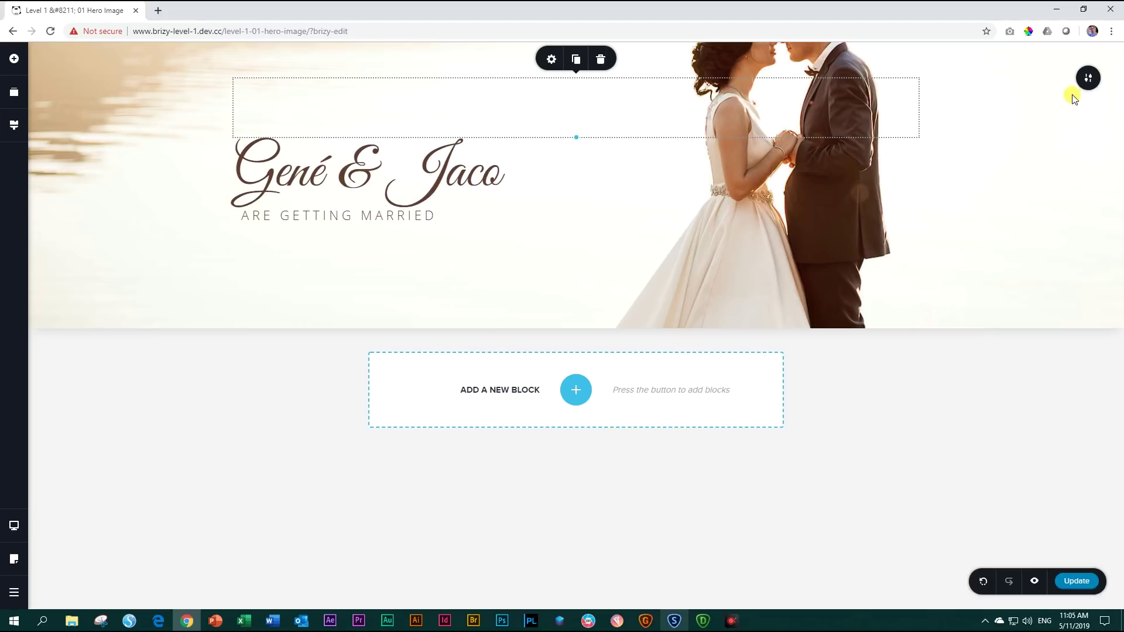
Move the hero background image's focal point up onto the couple so that their heads and upper bodies are in frame
left_click(1090, 79)
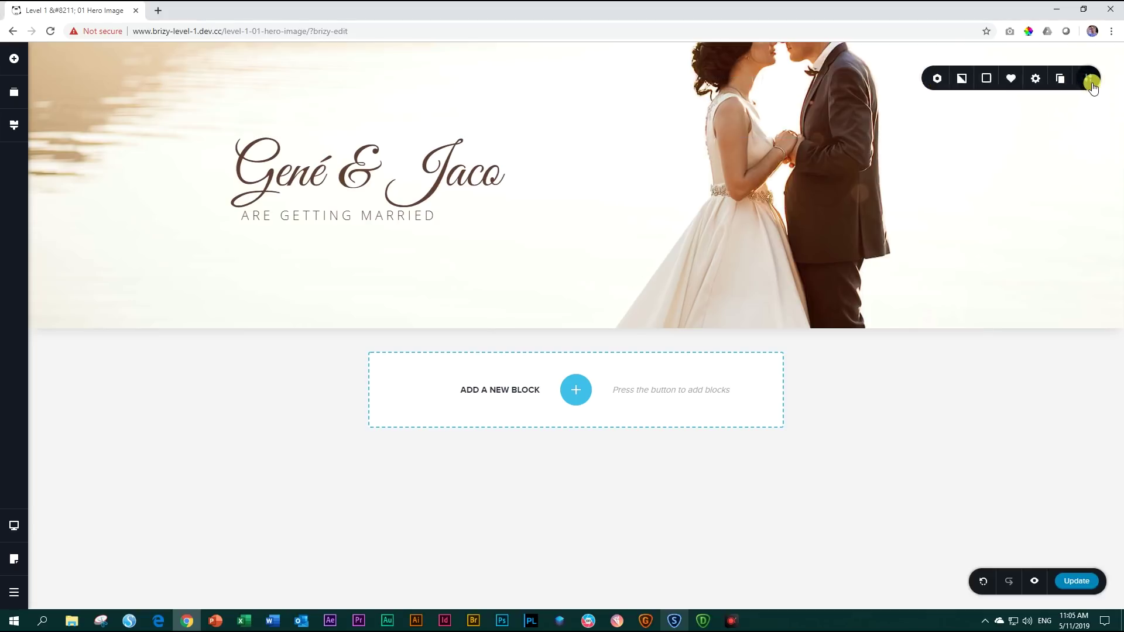
left_click(963, 81)
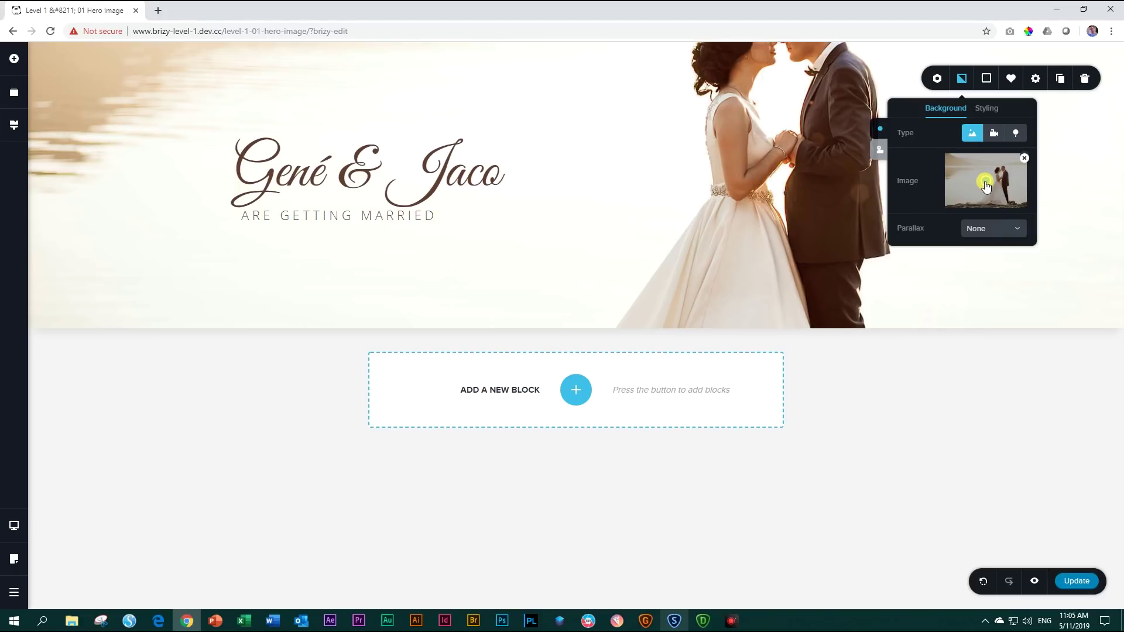
left_click_drag(986, 184, 1005, 211)
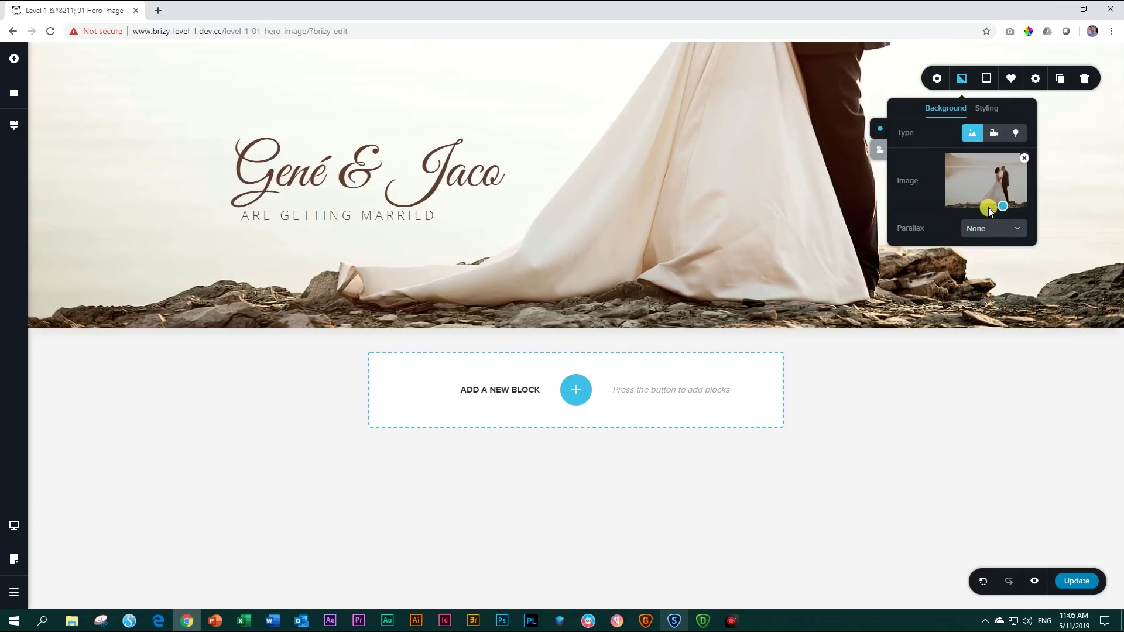
left_click_drag(1003, 203, 1003, 174)
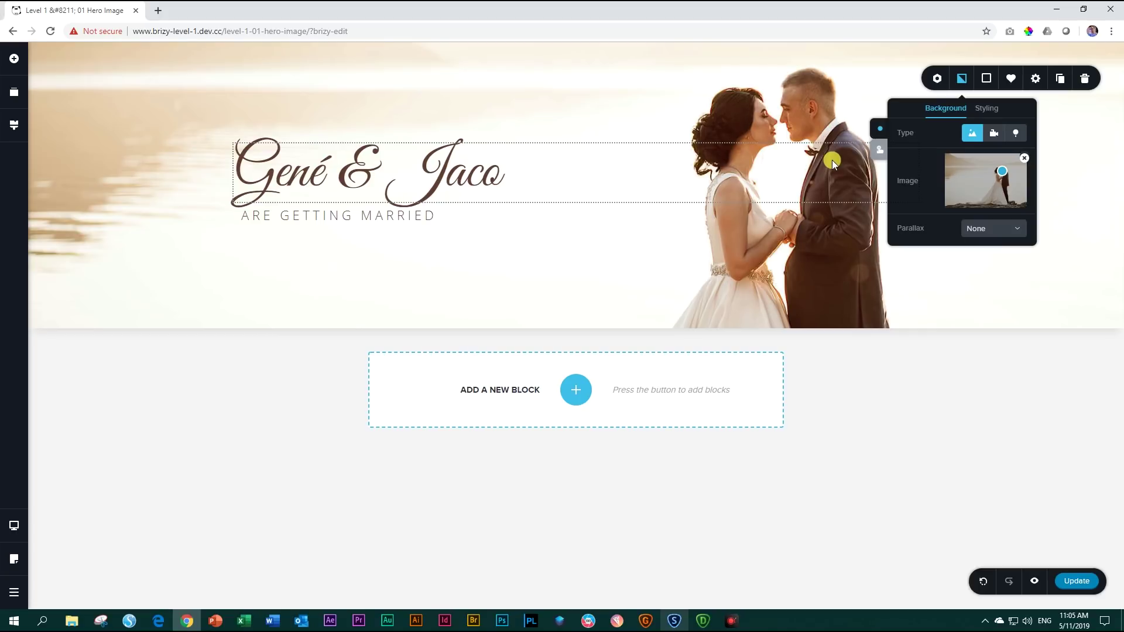
left_click(1073, 184)
Save the page, check the hero section in the preview tab and return to the editor
key("ctrl+s")
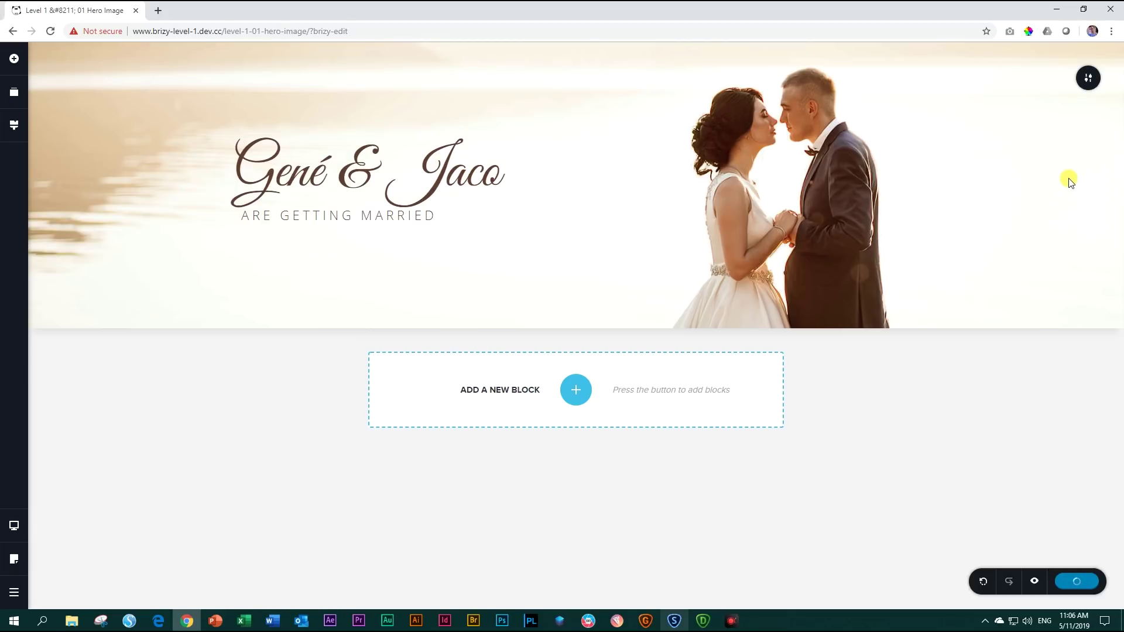
left_click(1034, 581)
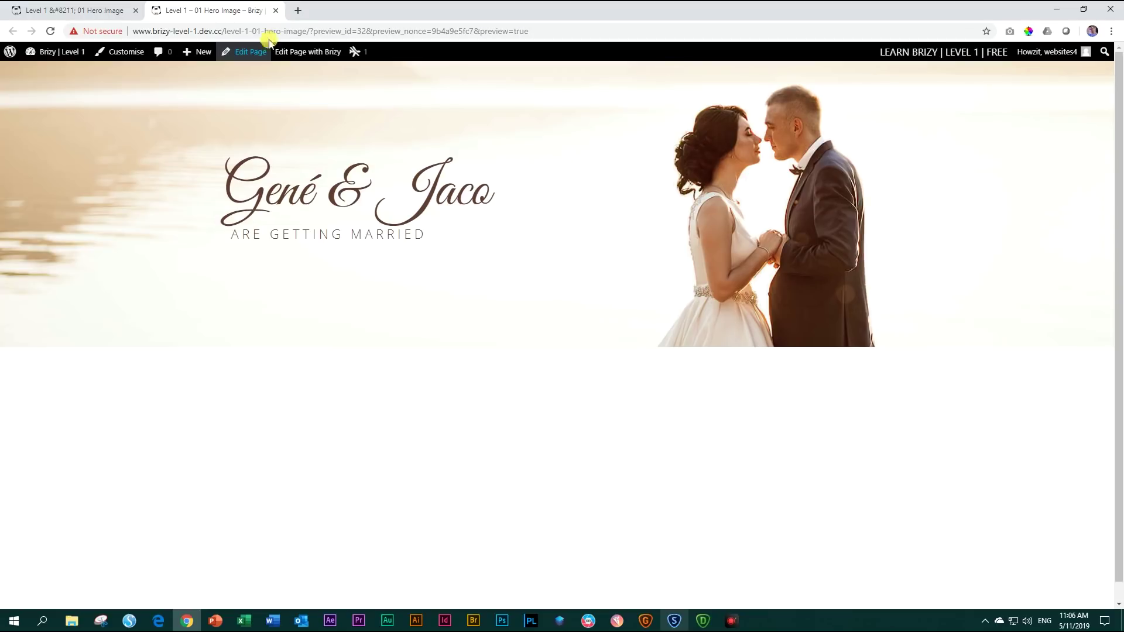
left_click(274, 11)
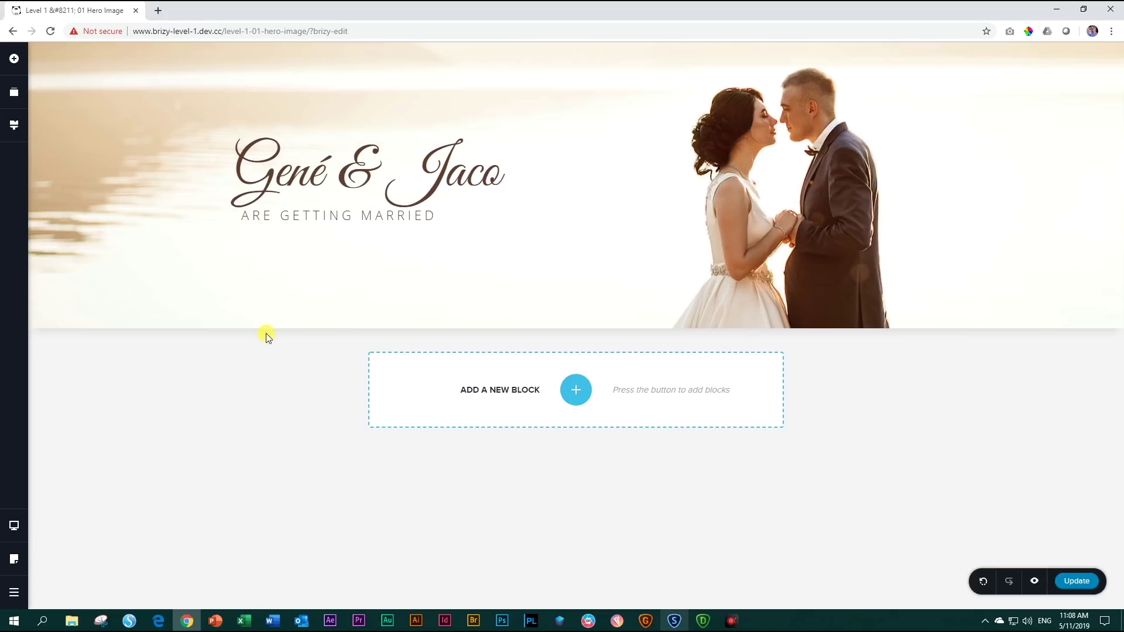
Switch to the tablet layout and set the names heading's left margin to 41 px
mouse_move(9, 526)
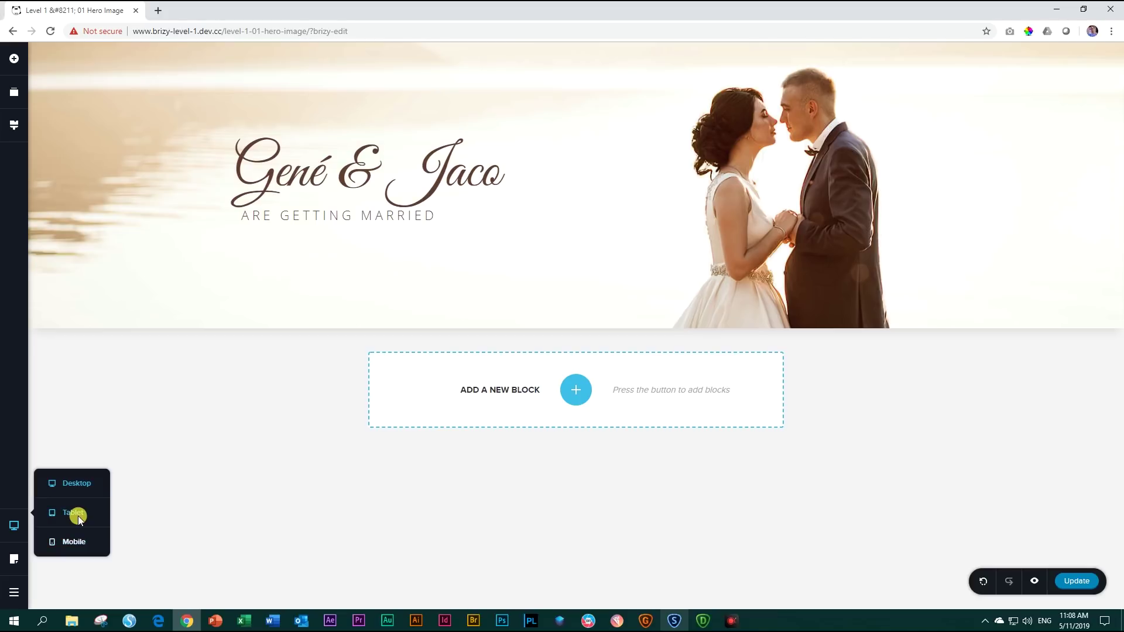
left_click(74, 513)
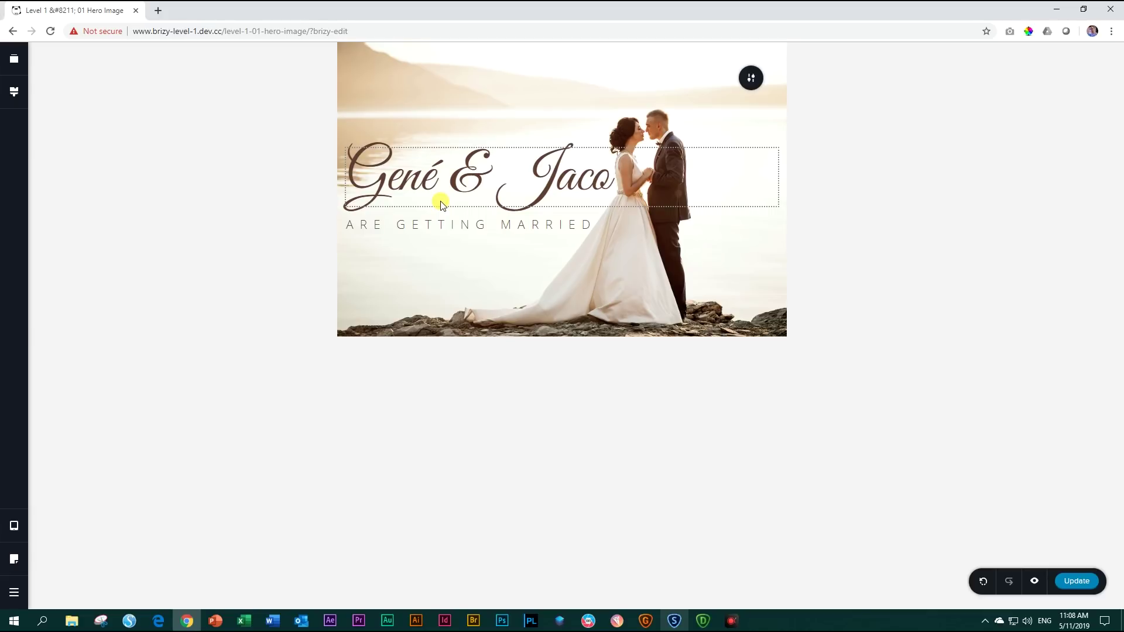
left_click(513, 179)
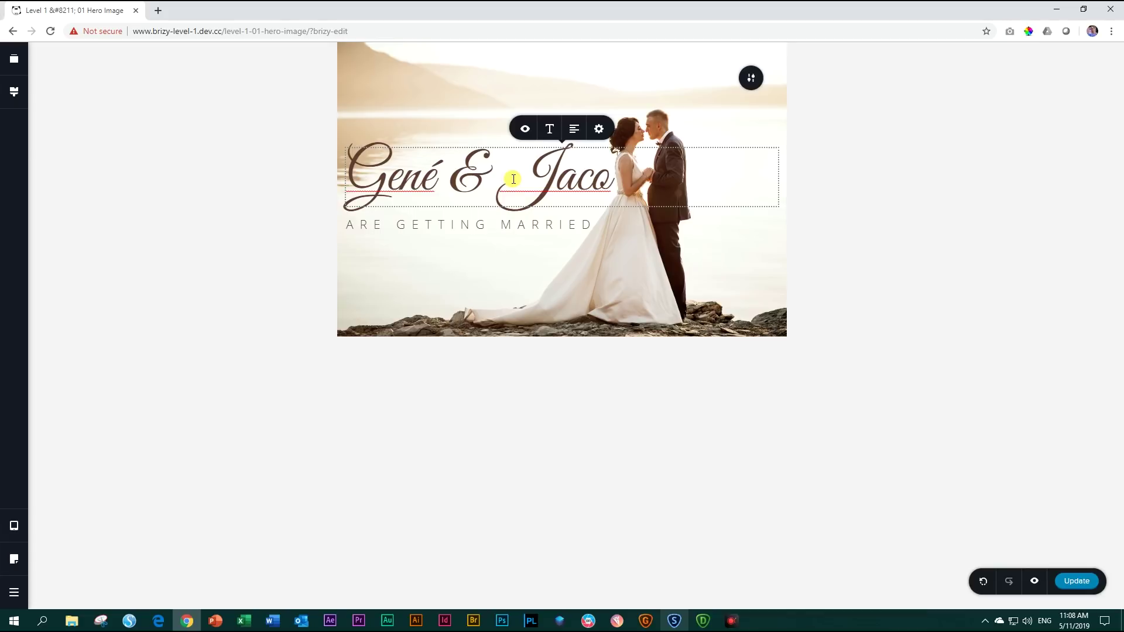
left_click(602, 135)
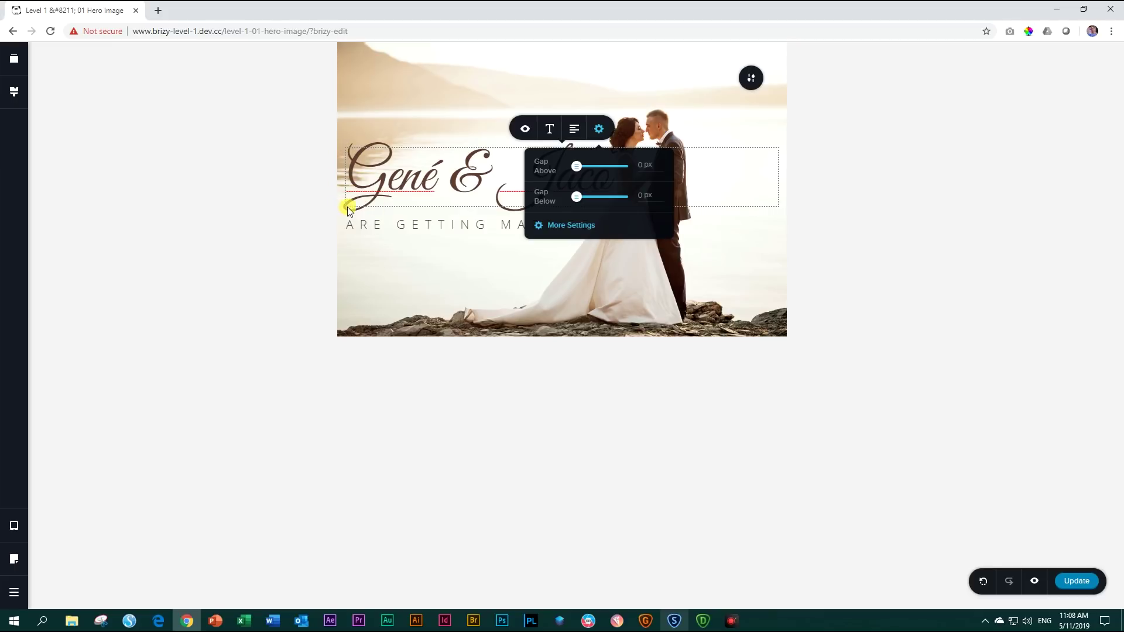
left_click(572, 225)
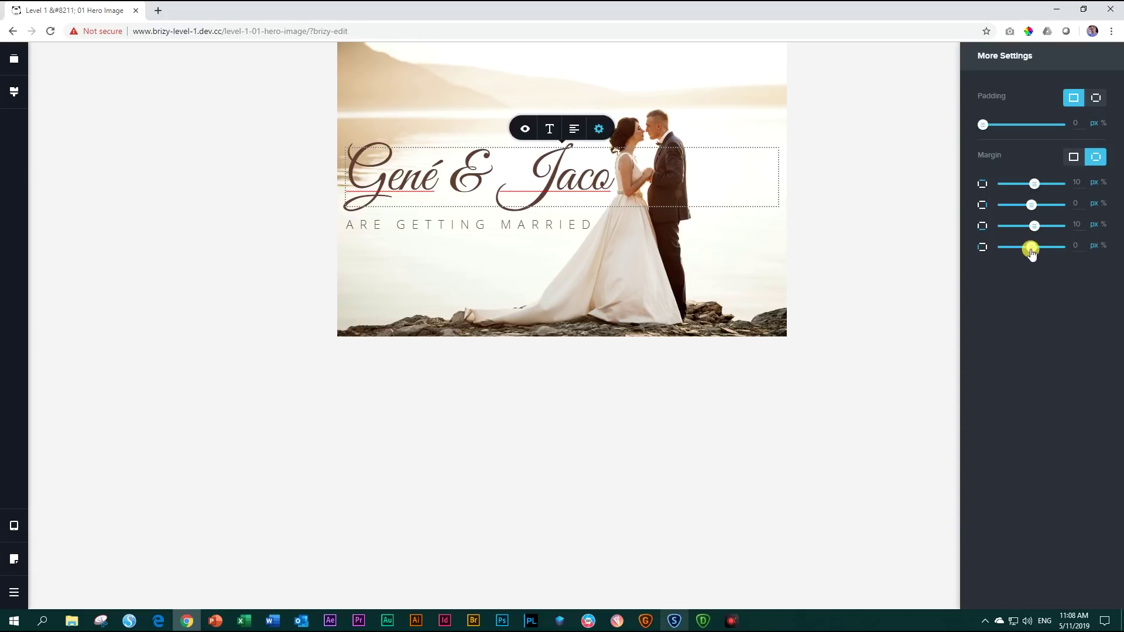
left_click_drag(1031, 247, 1043, 248)
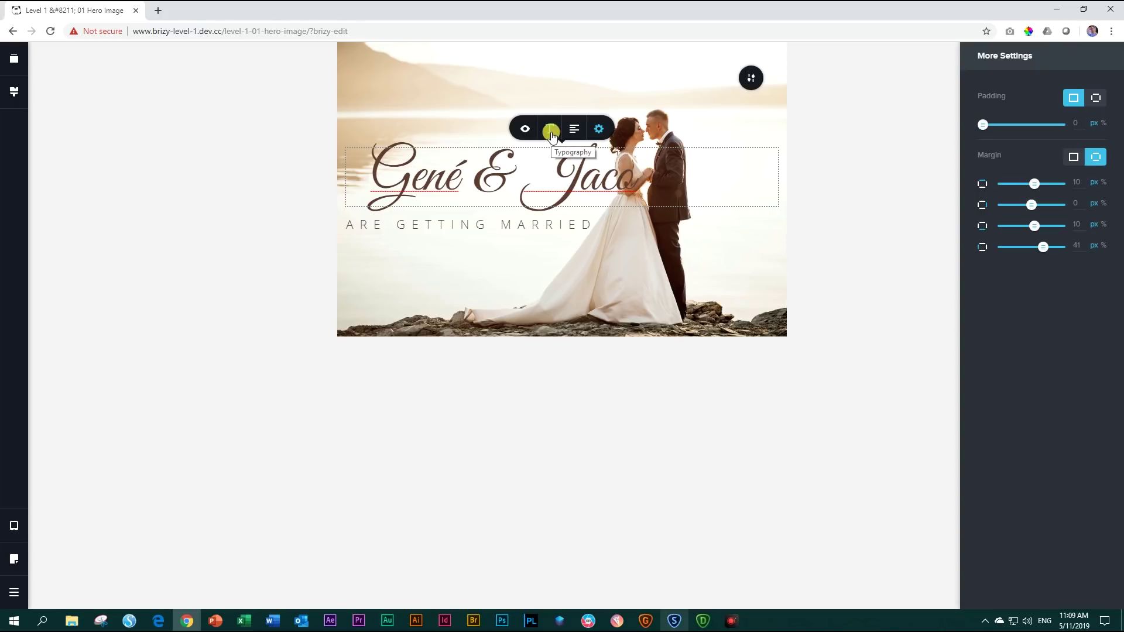
Reduce the names heading's font size to 85 in the tablet layout
left_click(551, 130)
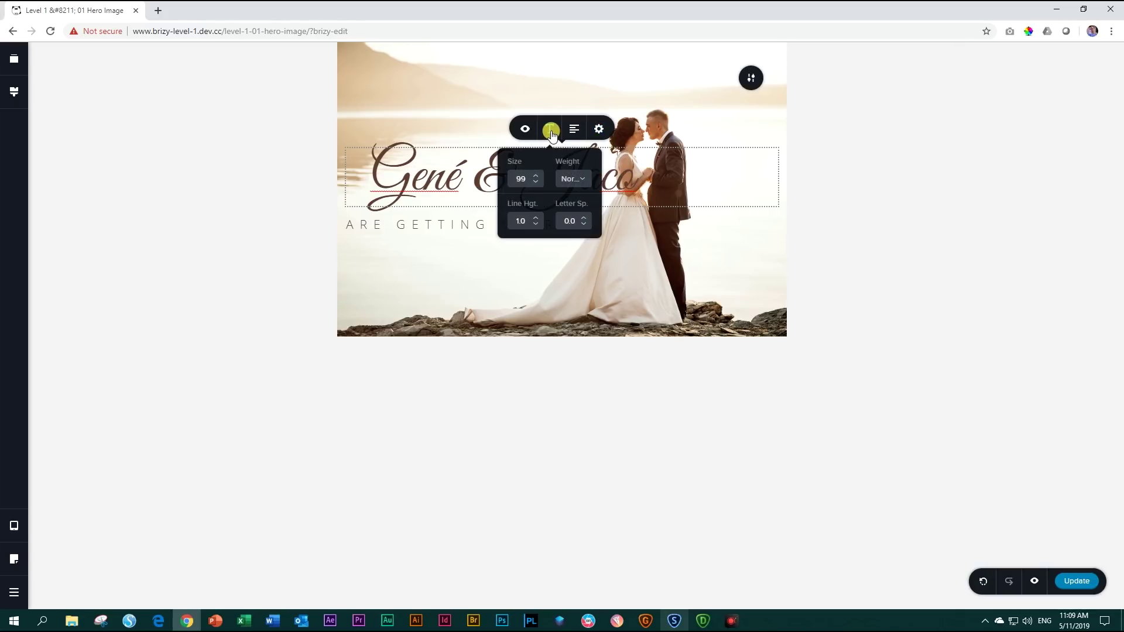
left_click(536, 184)
left_click(536, 184)
left_click(536, 184)
left_click(536, 184)
left_click(536, 184)
left_click(536, 184)
left_click(536, 184)
left_click(536, 184)
left_click(536, 184)
left_click(536, 184)
left_click(536, 184)
left_click(536, 184)
left_click(537, 184)
left_click(537, 184)
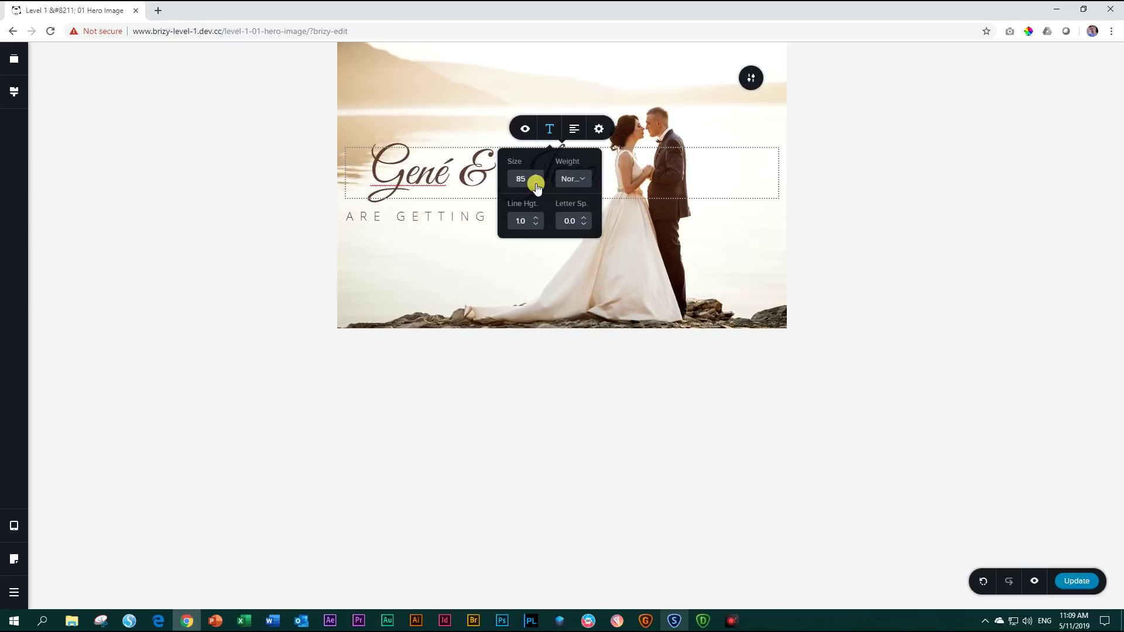
left_click(731, 138)
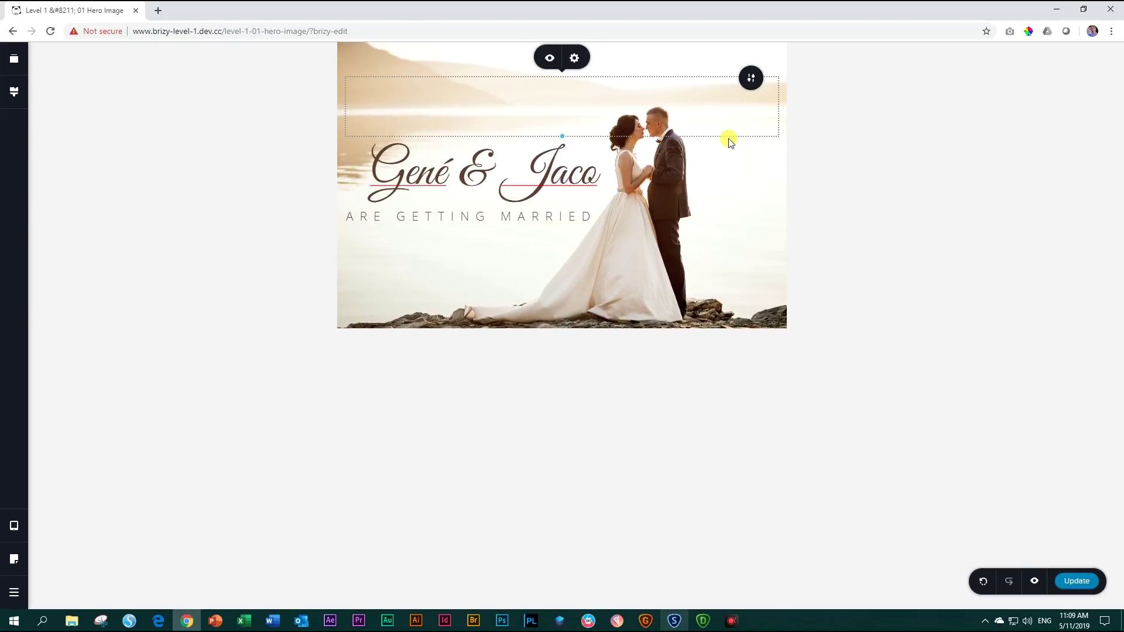
Set the left margin of the "ARE GETTING MARRIED" text to 48 px in the tablet layout to align it with the heading
left_click(404, 216)
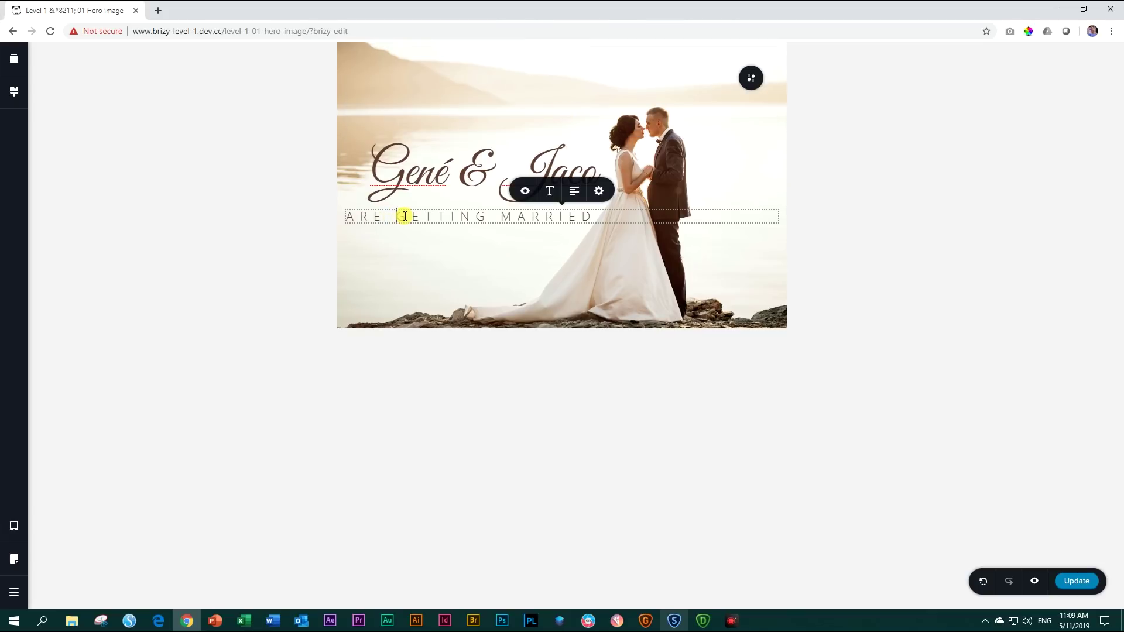
left_click(600, 192)
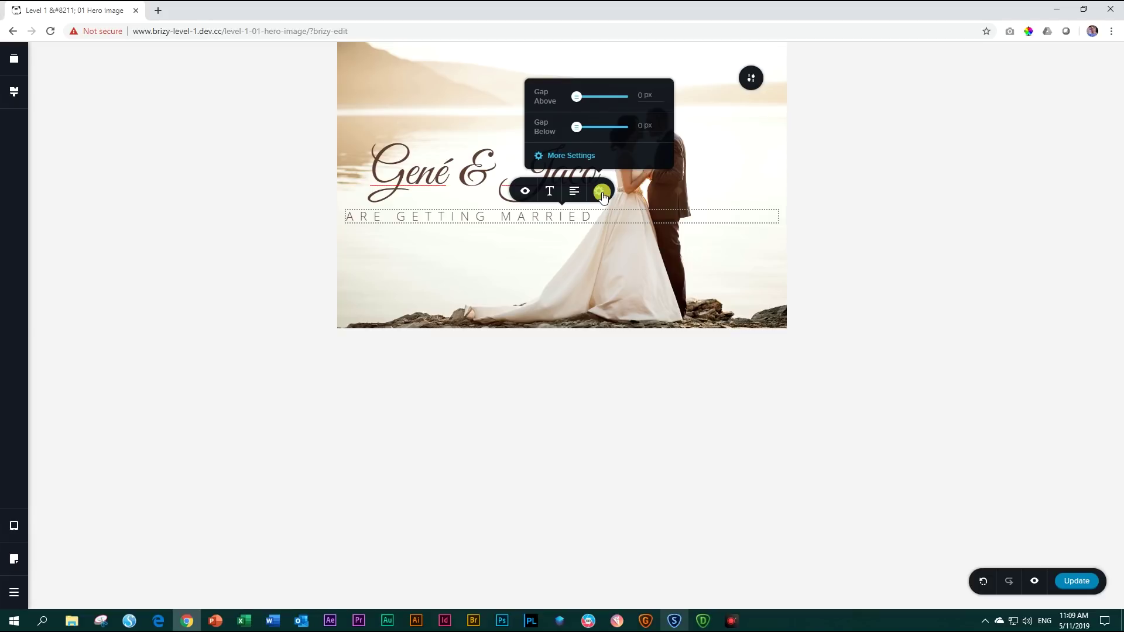
left_click(575, 154)
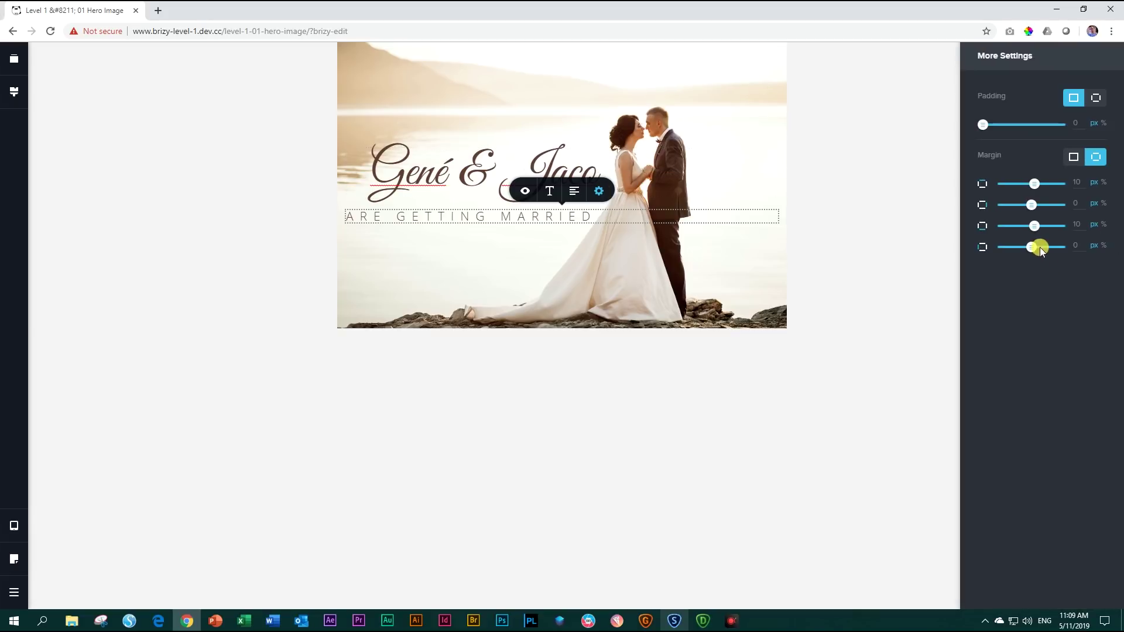
left_click_drag(1031, 246, 1043, 246)
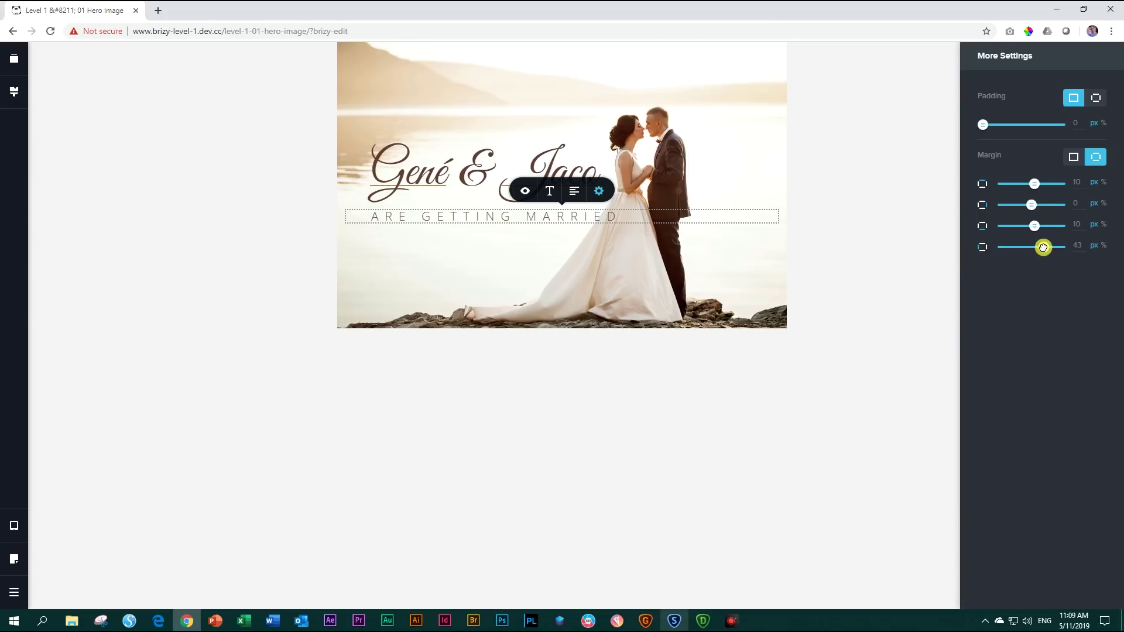
left_click_drag(1043, 247, 1044, 250)
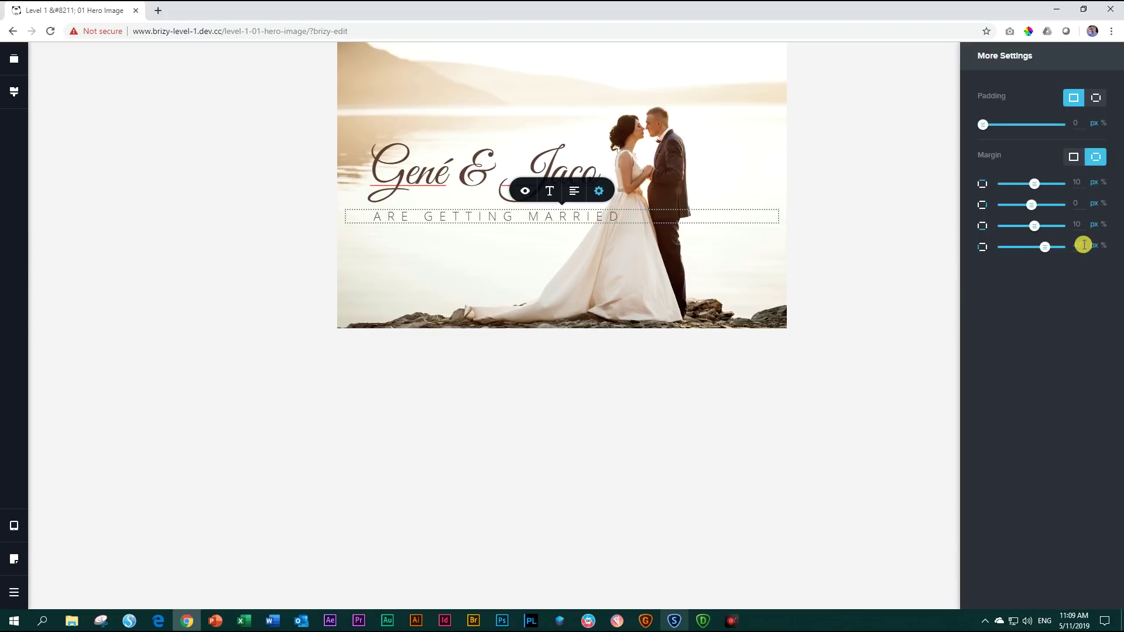
key("Up")
key("Up")
key("Down")
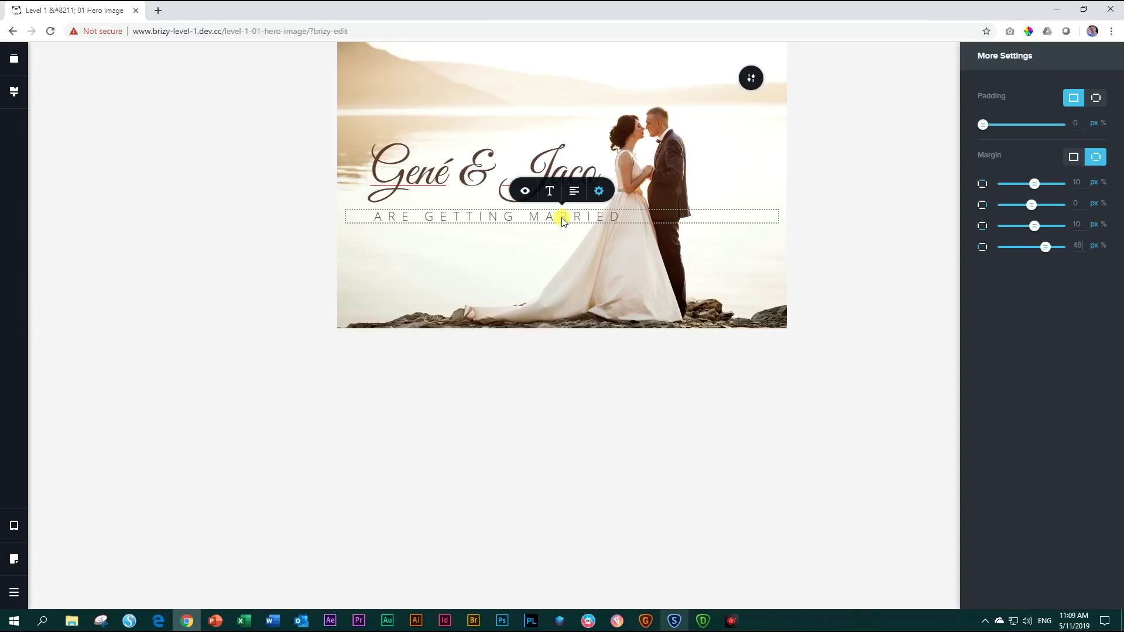
Reduce the letter spacing of the "ARE GETTING MARRIED" text to 8.0 in the tablet layout
left_click(550, 195)
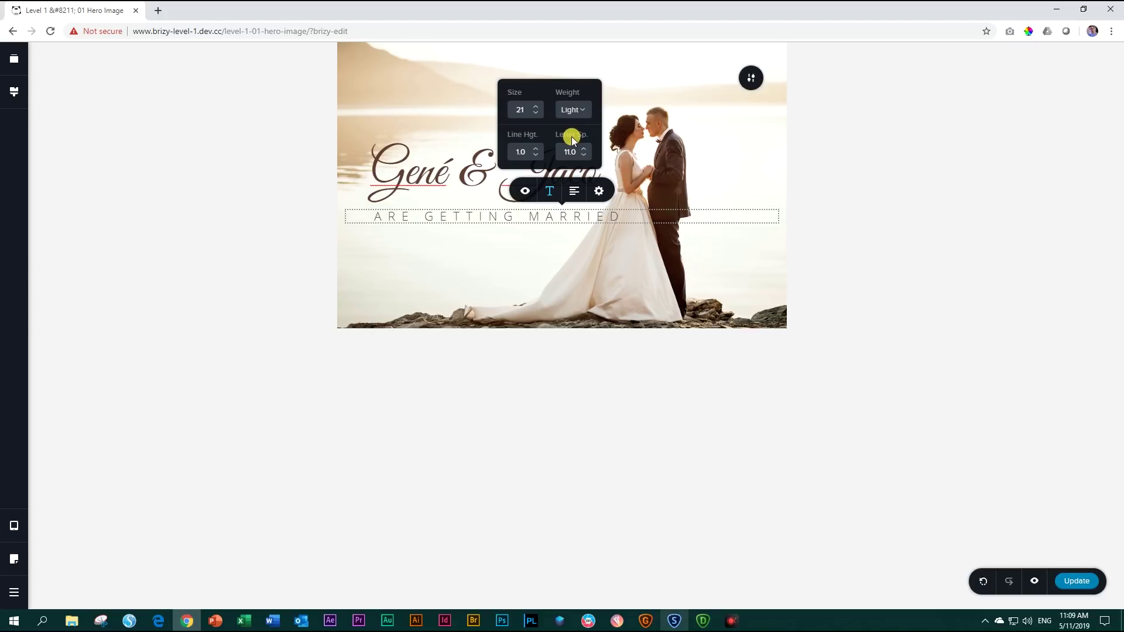
left_click(584, 156)
left_click(584, 156)
left_click(584, 155)
left_click(584, 155)
left_click(584, 156)
left_click(584, 156)
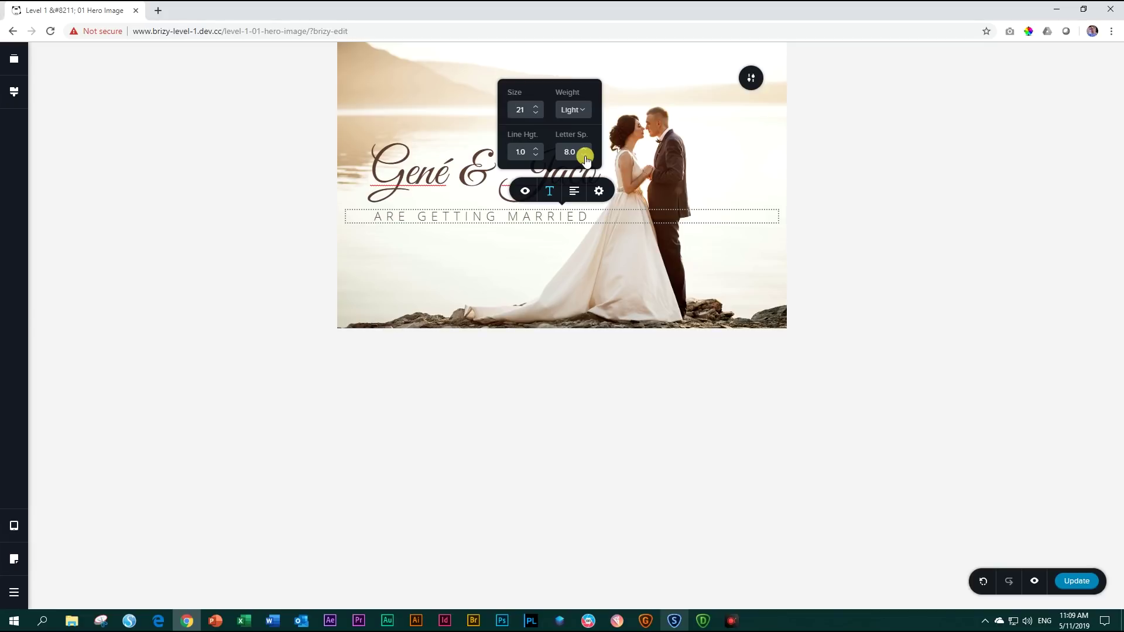
left_click(549, 274)
left_click(963, 275)
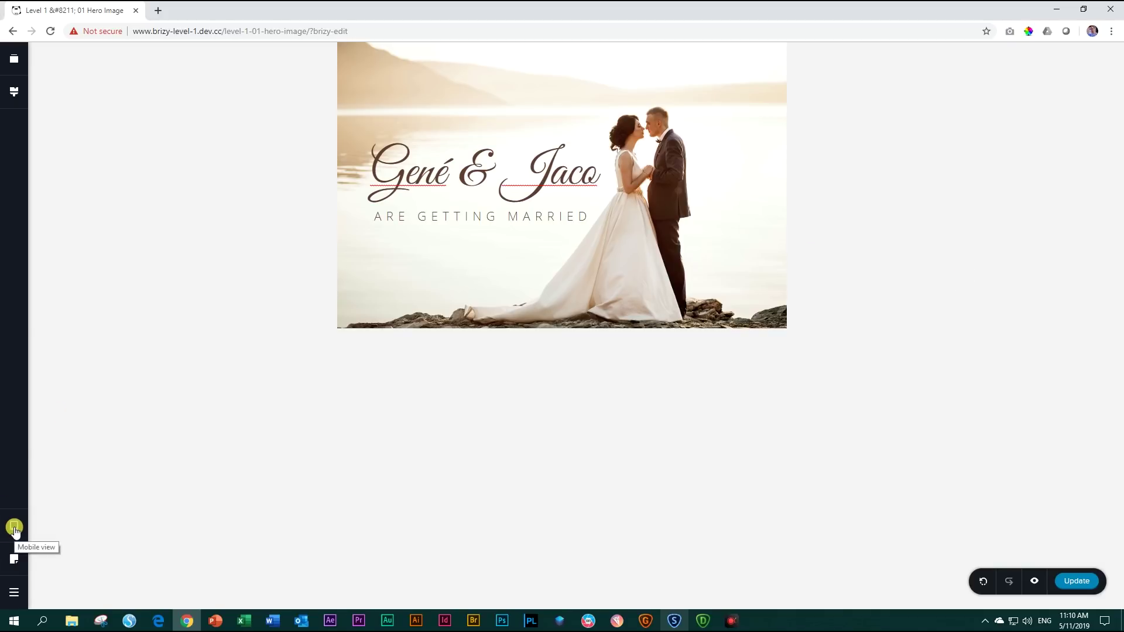
Check the hero section in the desktop layout and return to the tablet layout
mouse_move(14, 530)
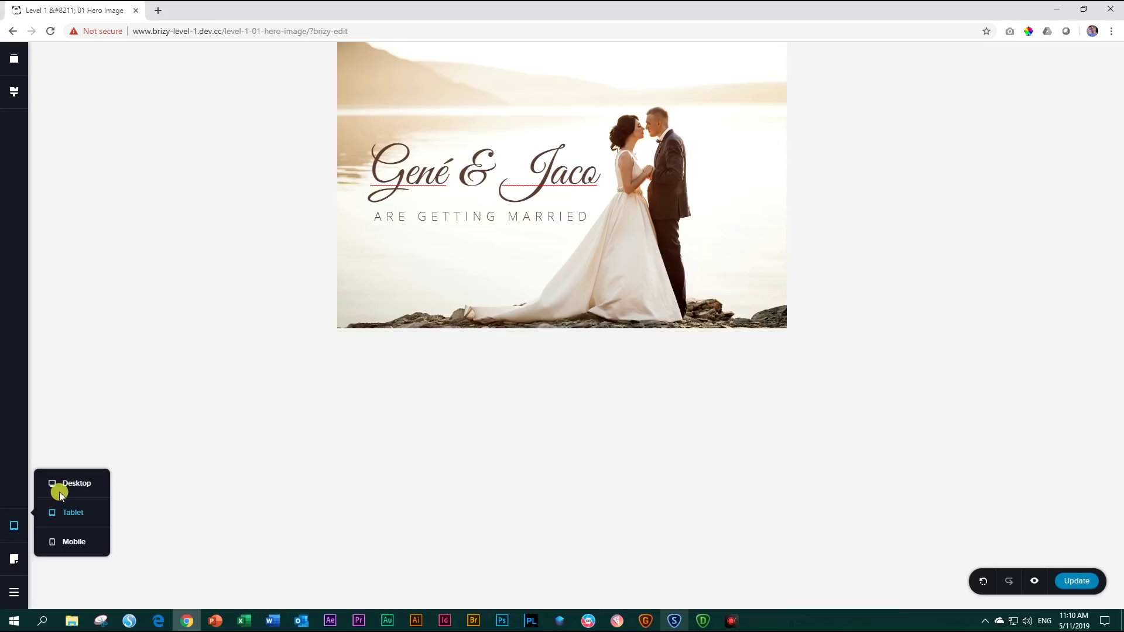
left_click(65, 484)
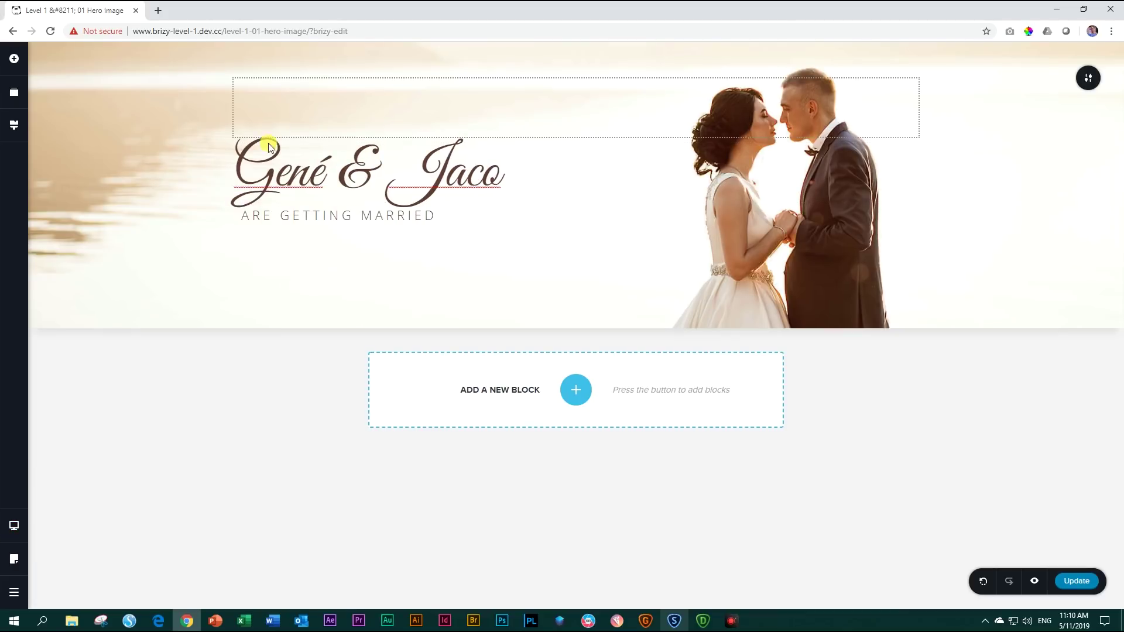
mouse_move(13, 527)
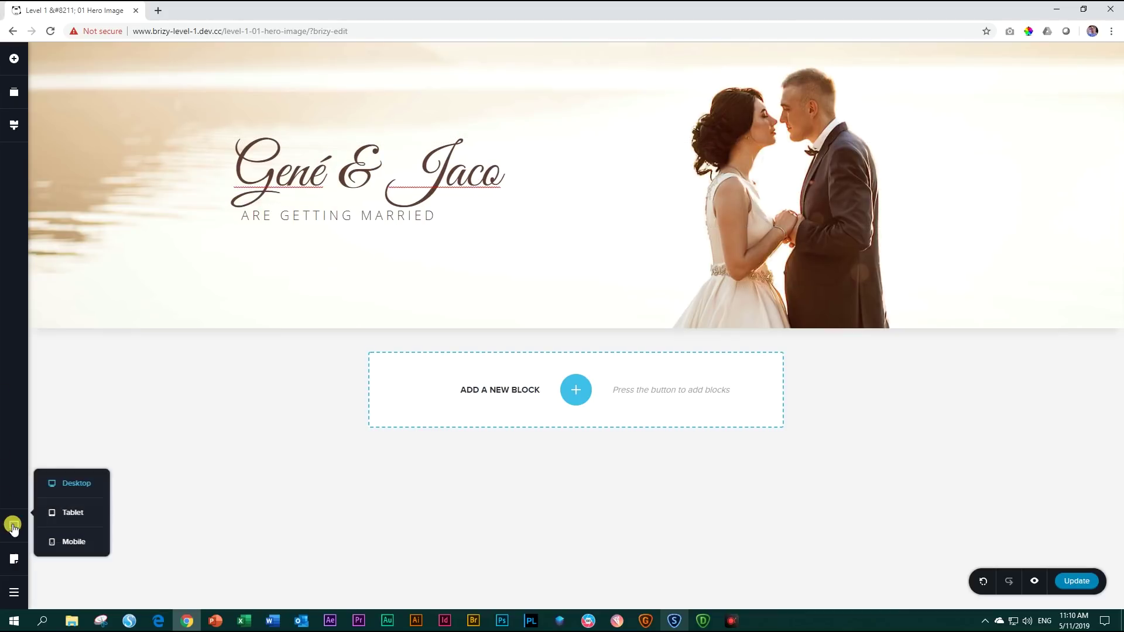
left_click(77, 515)
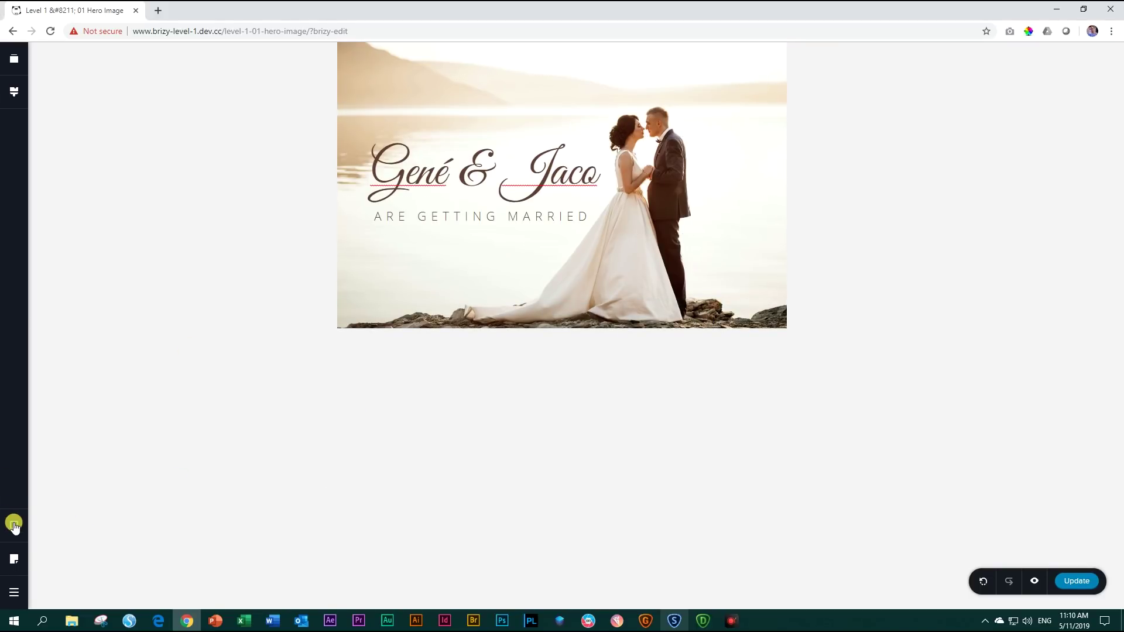
Switch to the mobile layout and reduce the names heading's font size until both names fit on one line
mouse_move(14, 525)
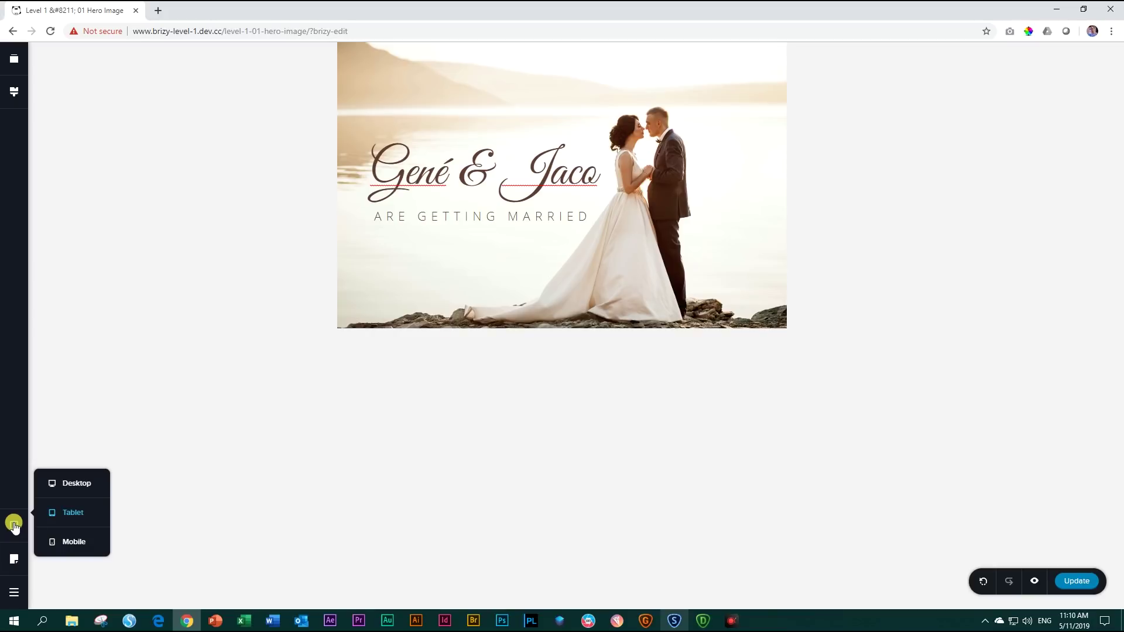
left_click(70, 541)
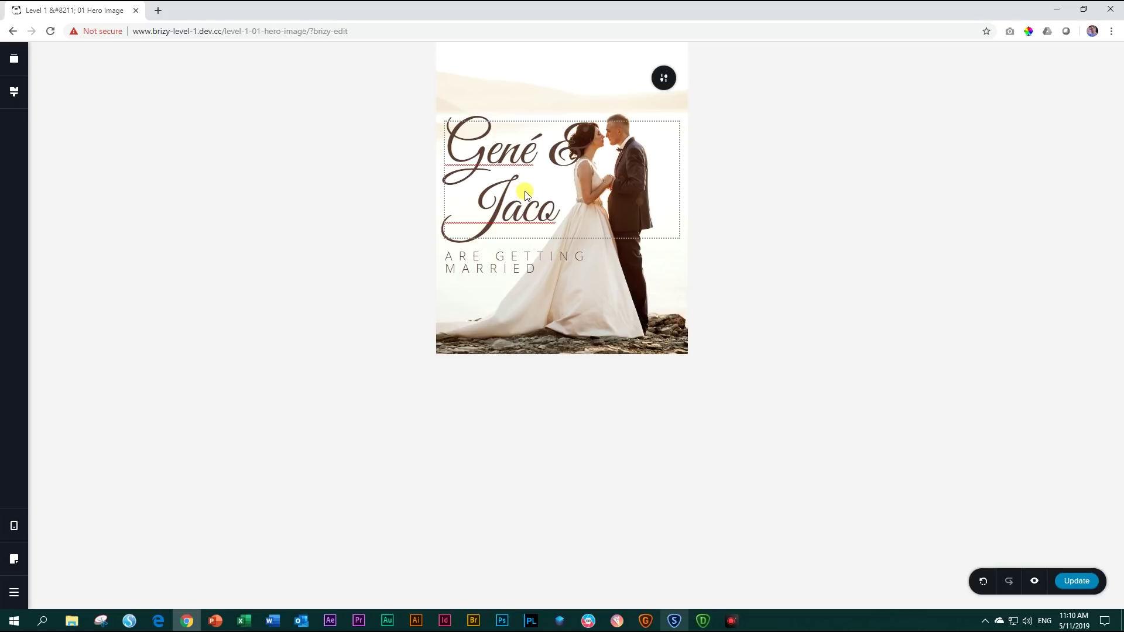
left_click(543, 150)
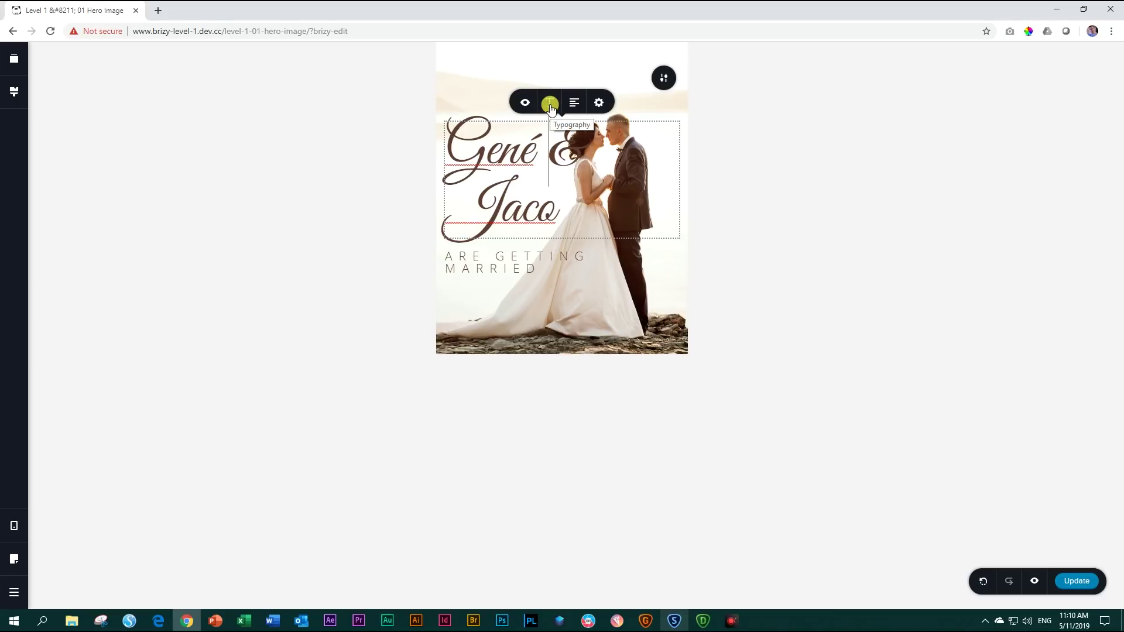
left_click(550, 106)
left_click(535, 152)
left_click(535, 156)
left_click(535, 156)
left_click(535, 157)
left_click(535, 156)
left_click(535, 156)
left_click(534, 156)
left_click(535, 156)
left_click(535, 156)
left_click(535, 157)
left_click(535, 156)
left_click(535, 156)
left_click(535, 157)
left_click(535, 156)
left_click(535, 156)
left_click(676, 189)
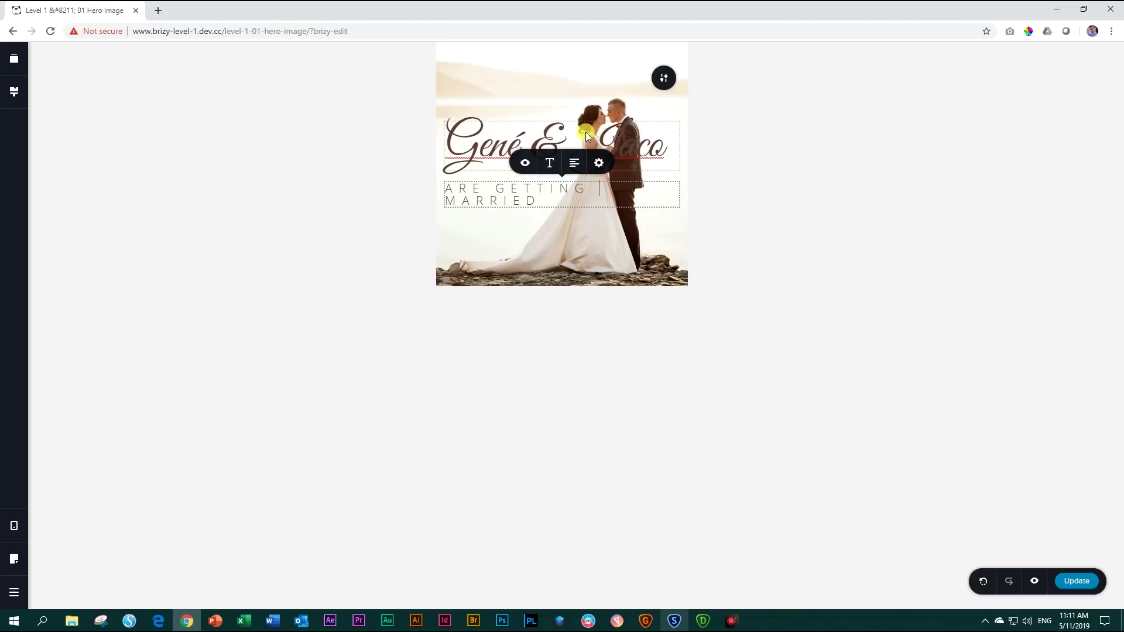
Set the names heading's right margin to 41 px in the mobile layout so the second name wraps clear of the couple
left_click(517, 139)
left_click(593, 146)
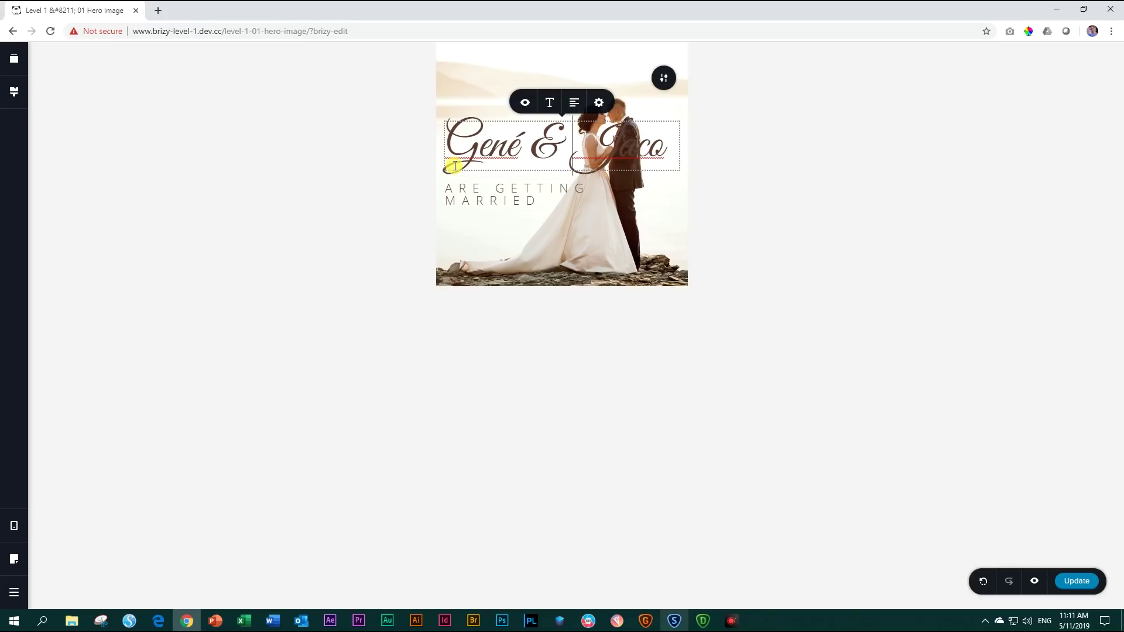
left_click(597, 107)
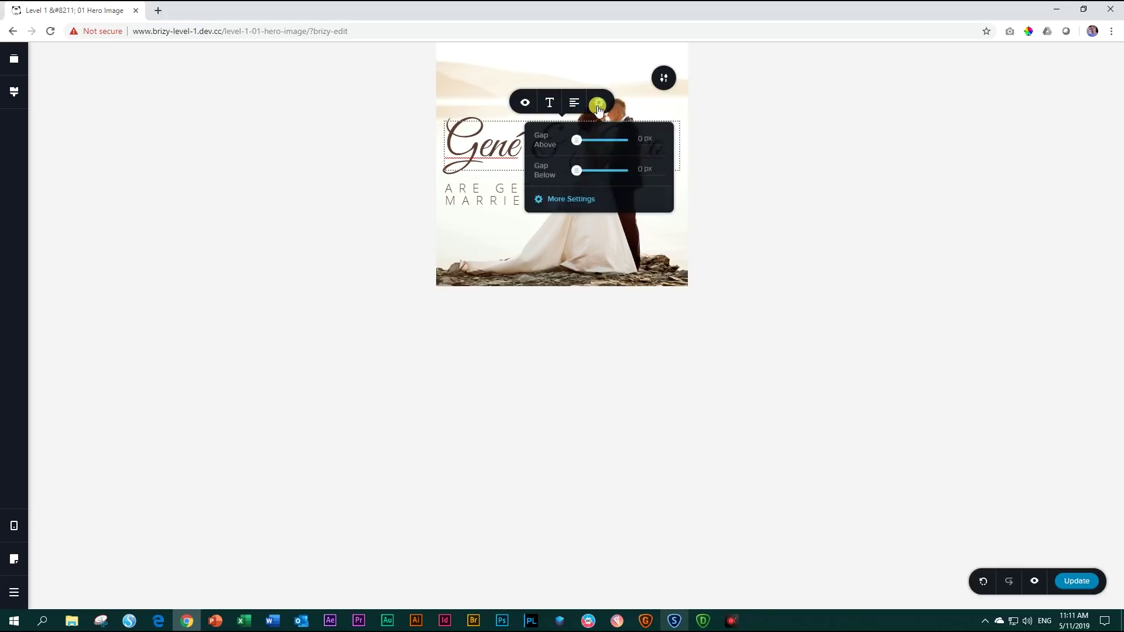
left_click(563, 200)
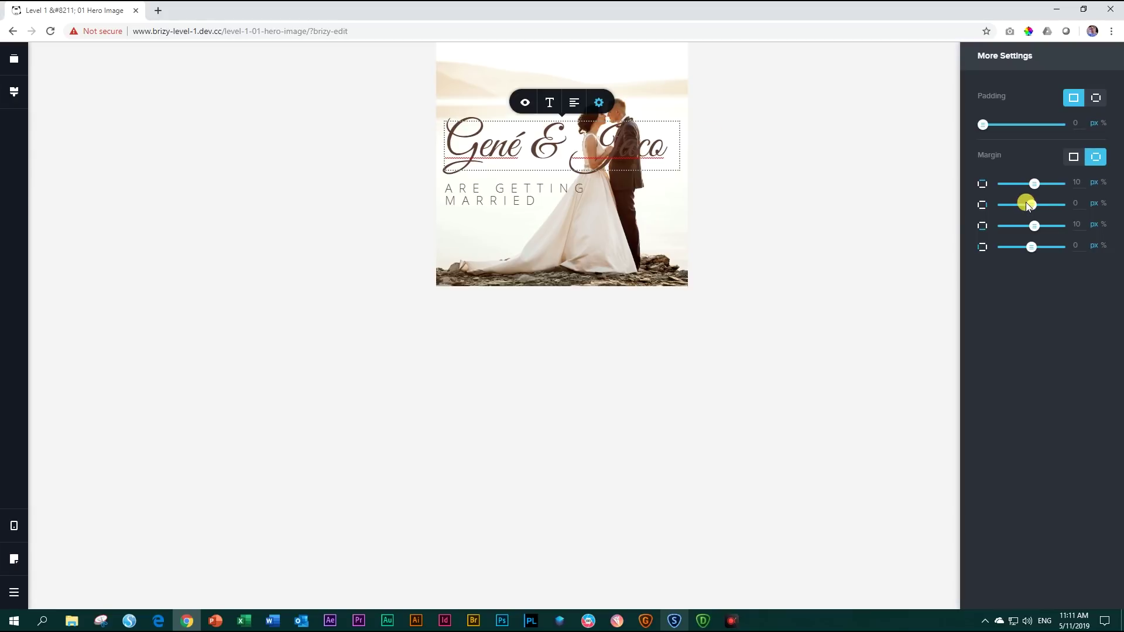
left_click_drag(1031, 204, 1043, 203)
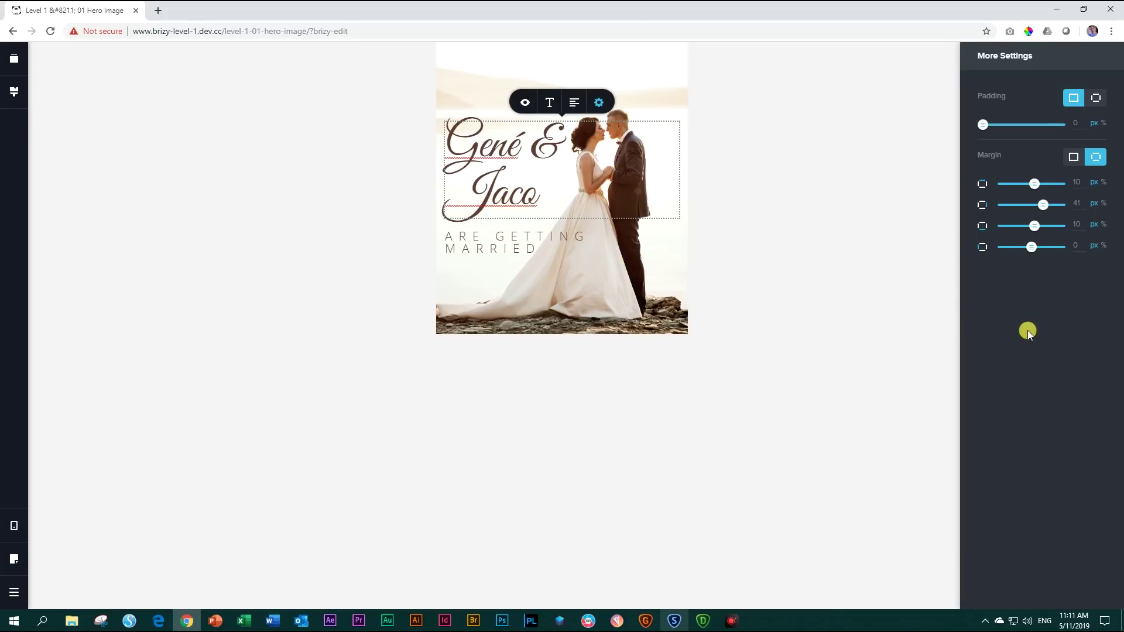
left_click(662, 243)
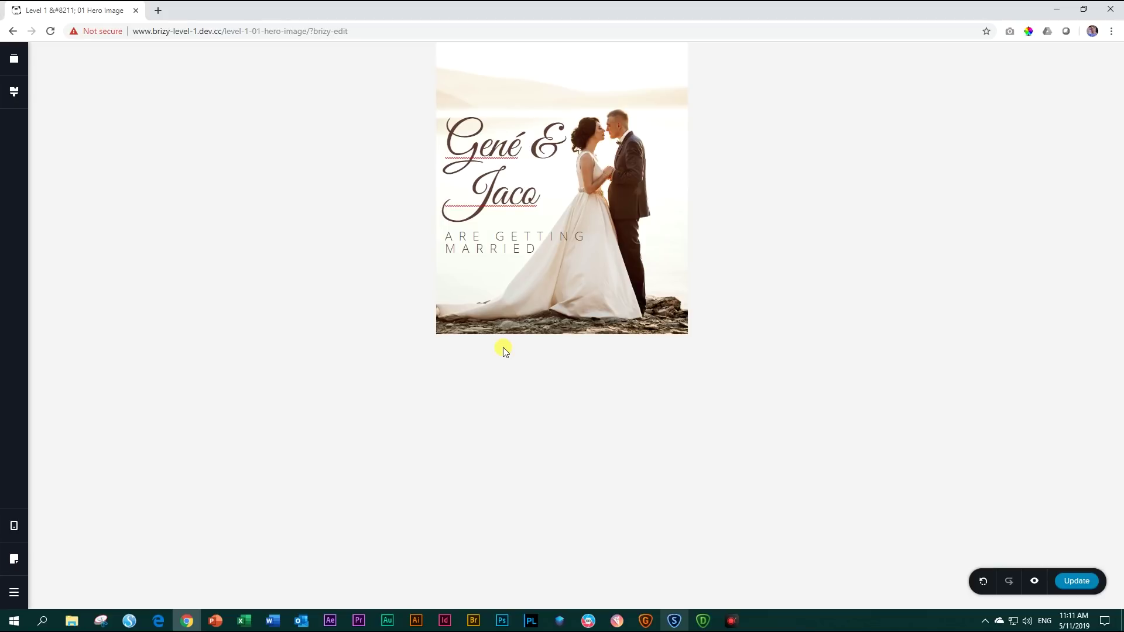
Increase the height of the spacer above the names heading and slightly enlarge the one below the tagline in the mobile layout
left_click(549, 88)
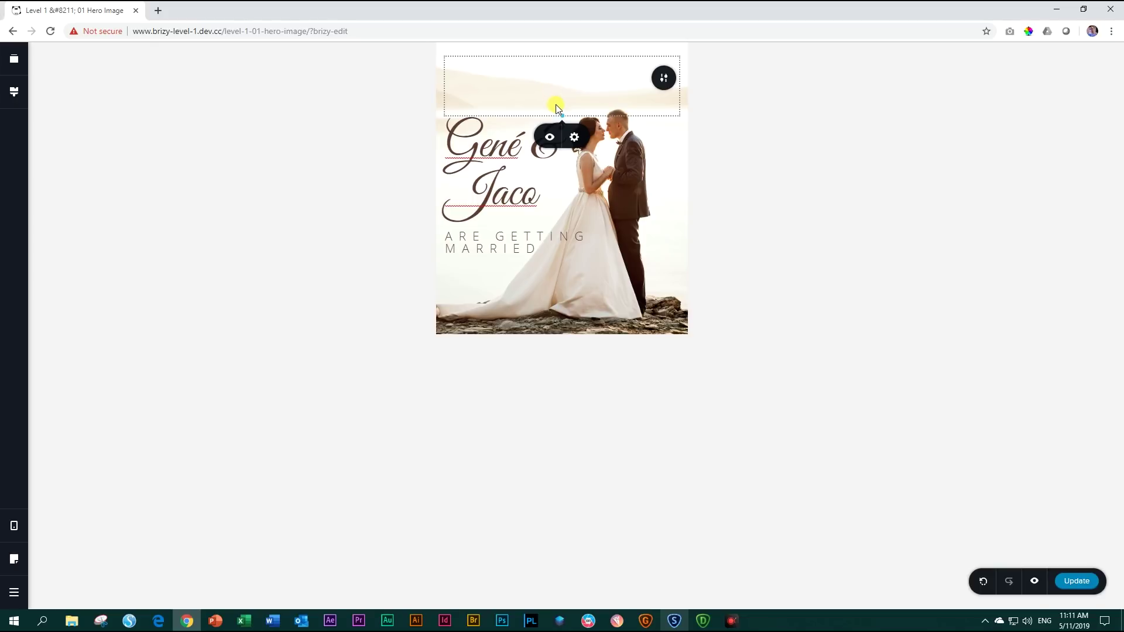
left_click_drag(561, 115, 554, 155)
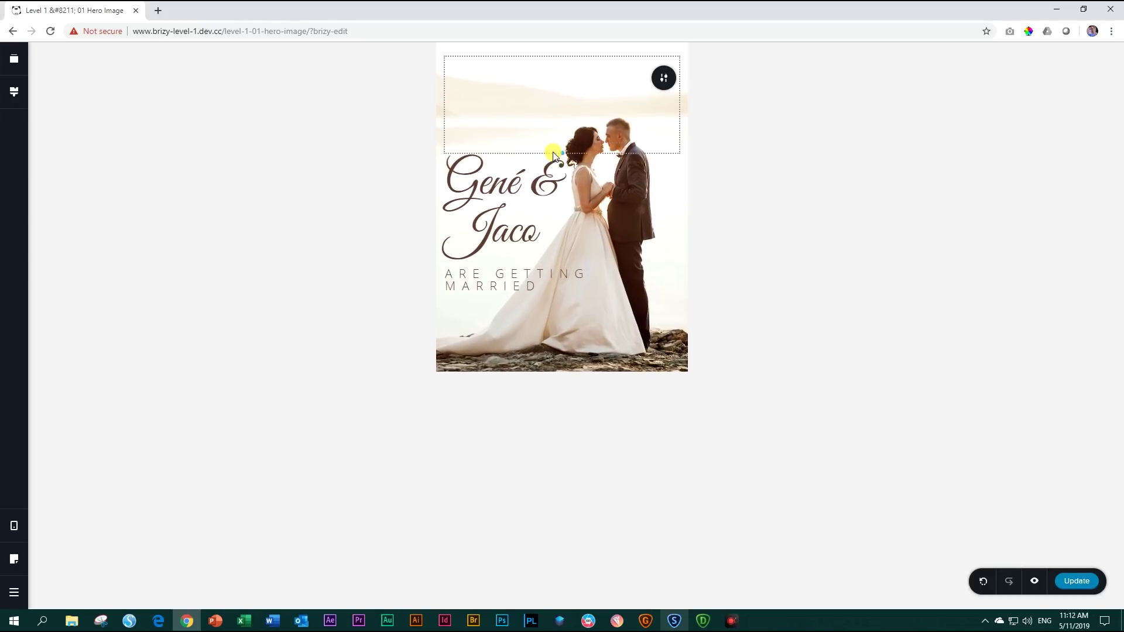
mouse_move(562, 356)
left_mouse_down()
mouse_move(560, 466)
mouse_move(561, 359)
left_mouse_up()
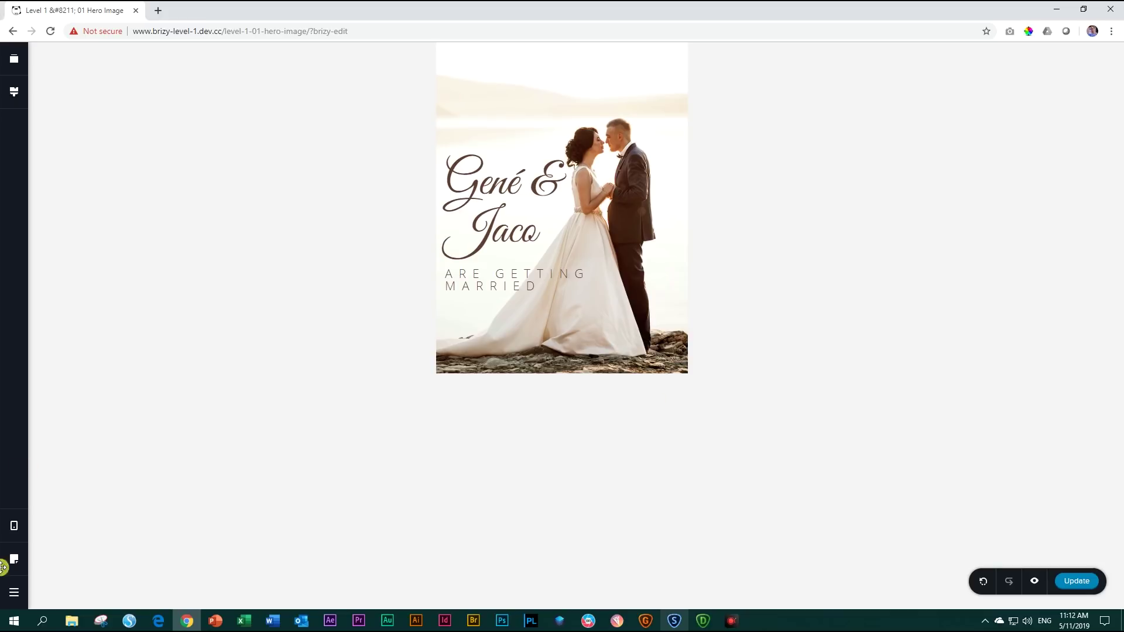
Review the tablet layout, return to the desktop layout and save the page
left_click(14, 526)
left_click(49, 515)
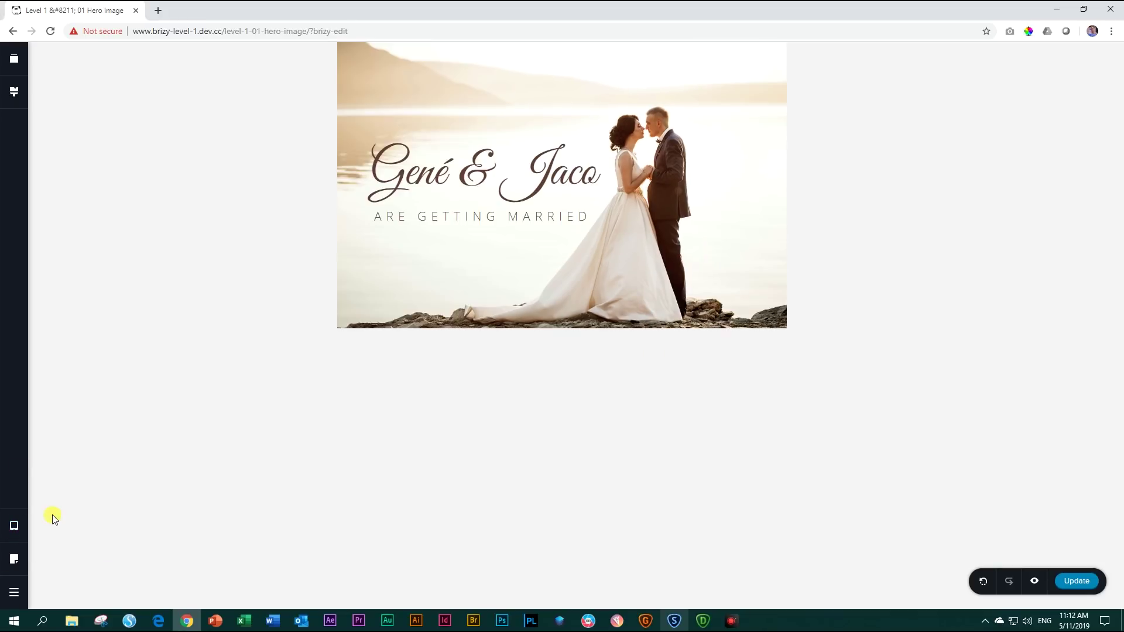
left_click(12, 527)
left_click(58, 486)
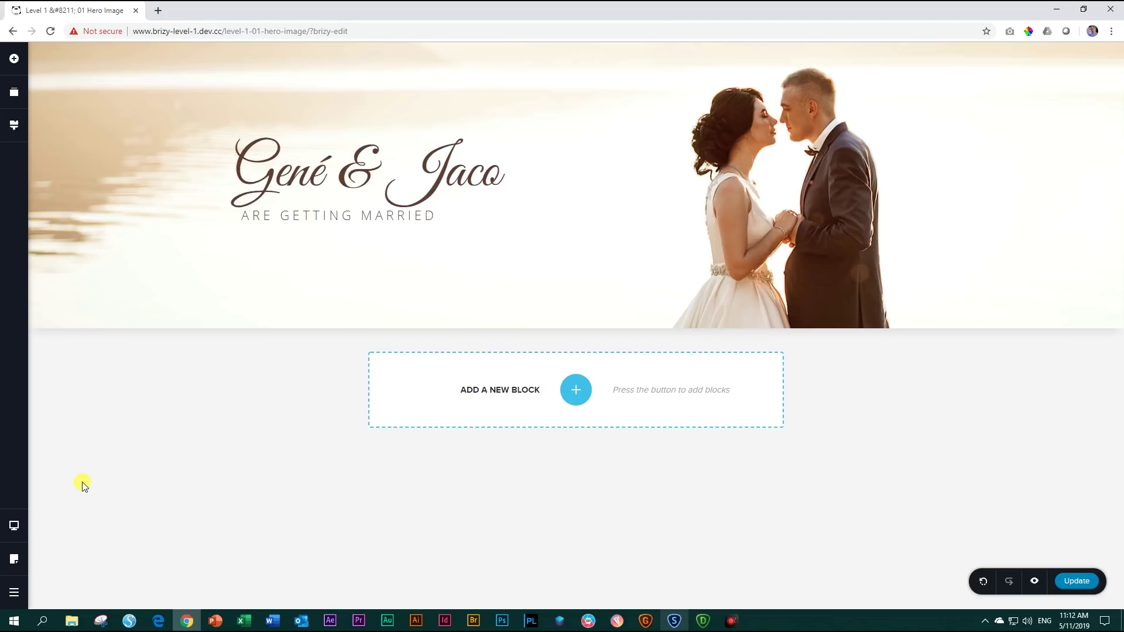
key("ctrl+s")
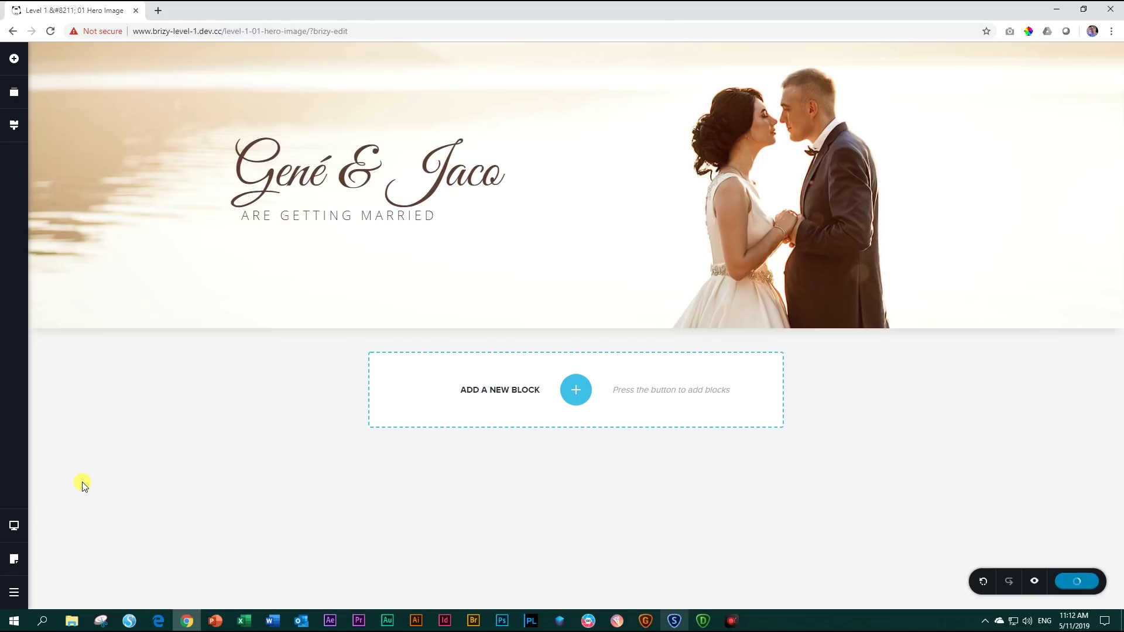